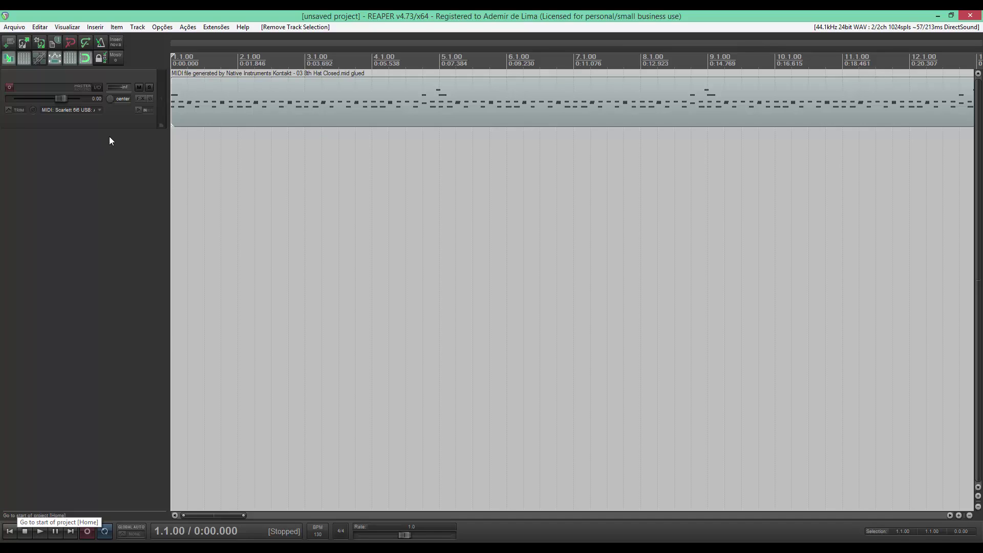
Step: Add an empty second track below the MIDI track and remove it again
left_click(113, 124)
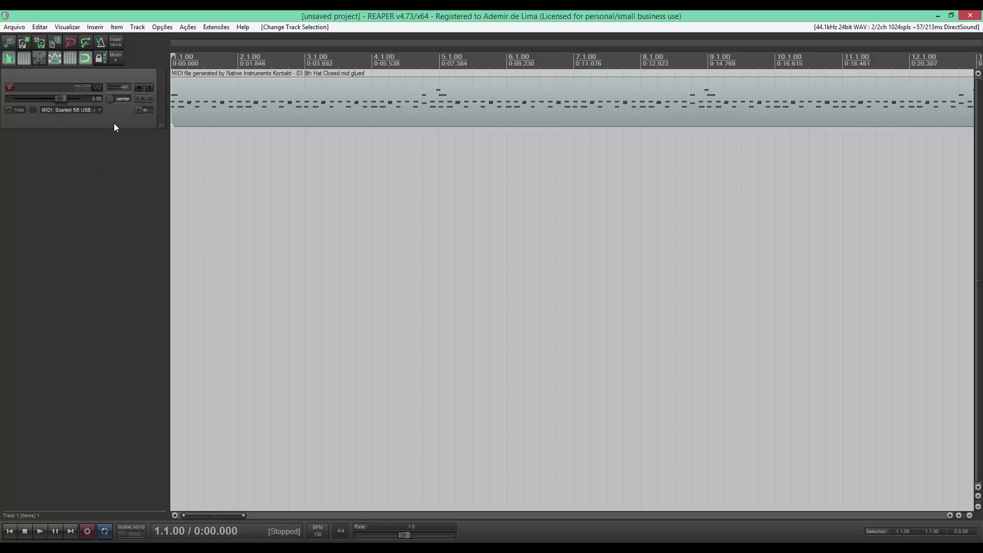
double_click(104, 145)
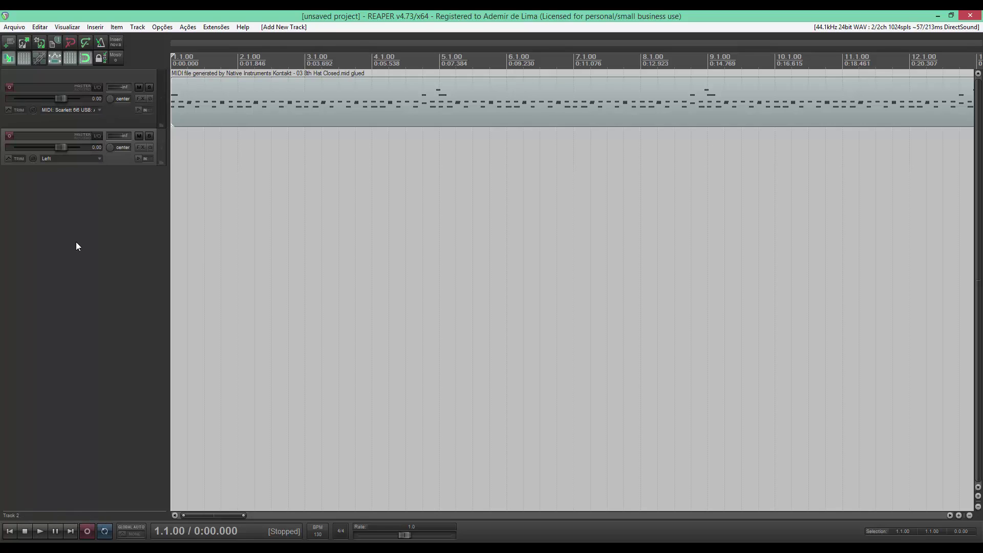
right_click(118, 161)
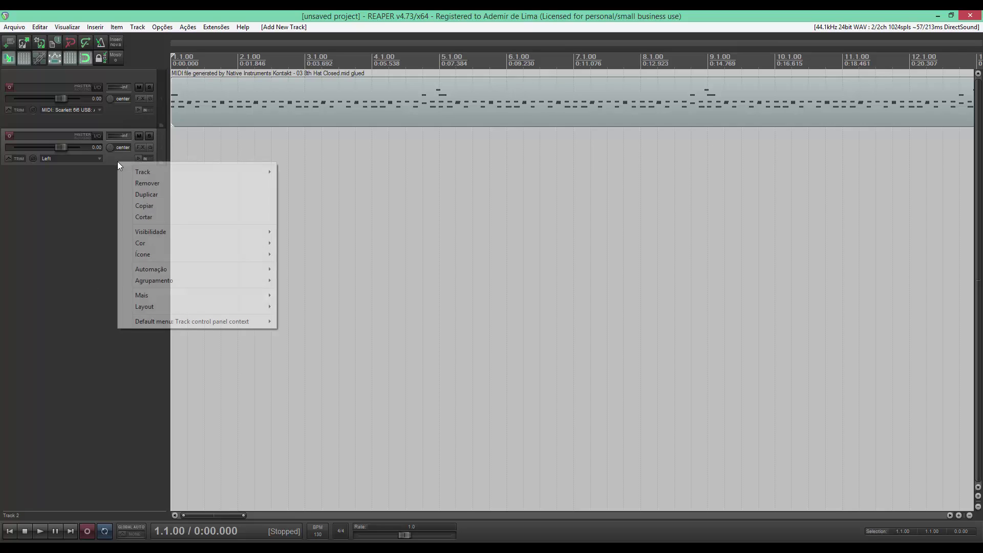
left_click(149, 183)
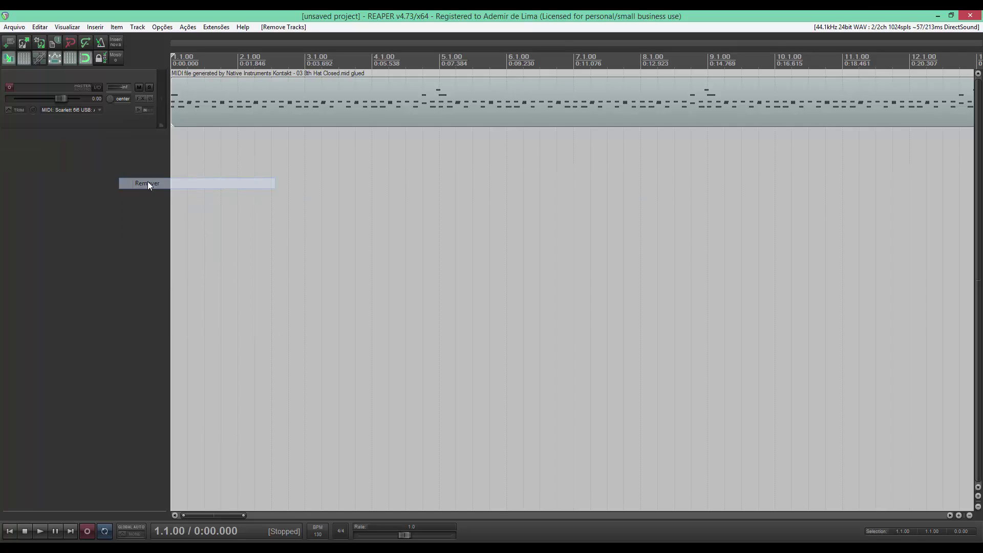
Step: Set the MIDI track's record input to all channels of the Scarlett 6i6 USB MIDI device
left_click(68, 109)
mouse_move(125, 117)
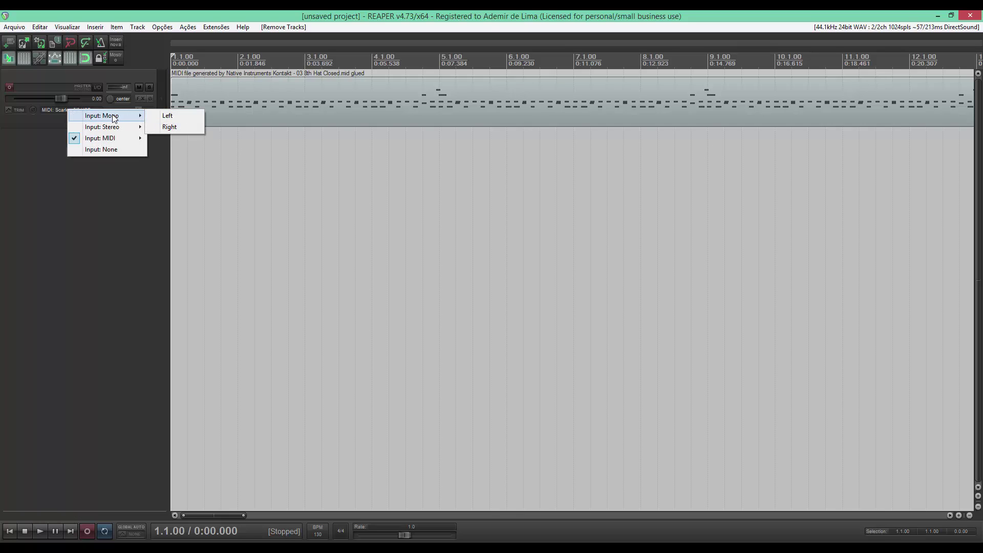
mouse_move(112, 139)
mouse_move(207, 138)
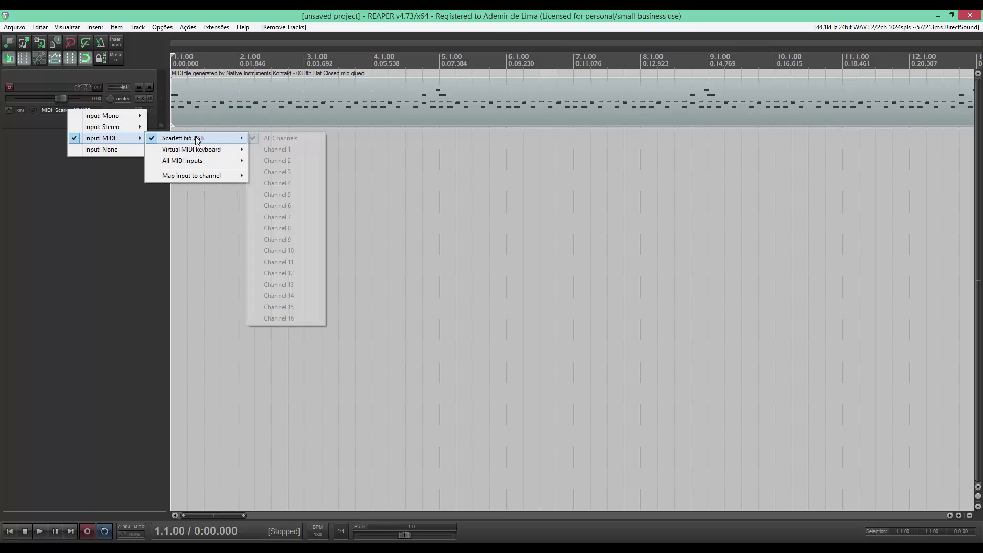
left_click(287, 140)
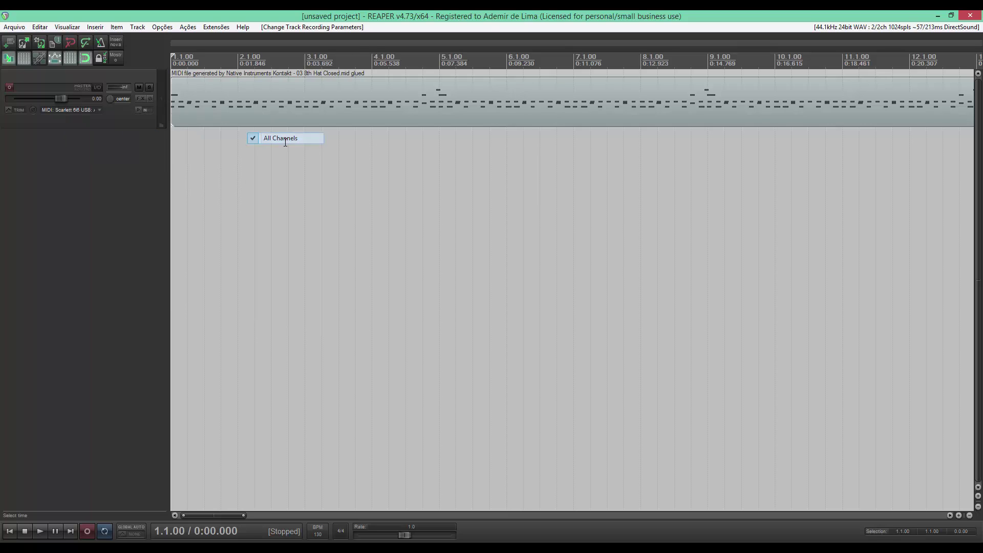
left_click(71, 220)
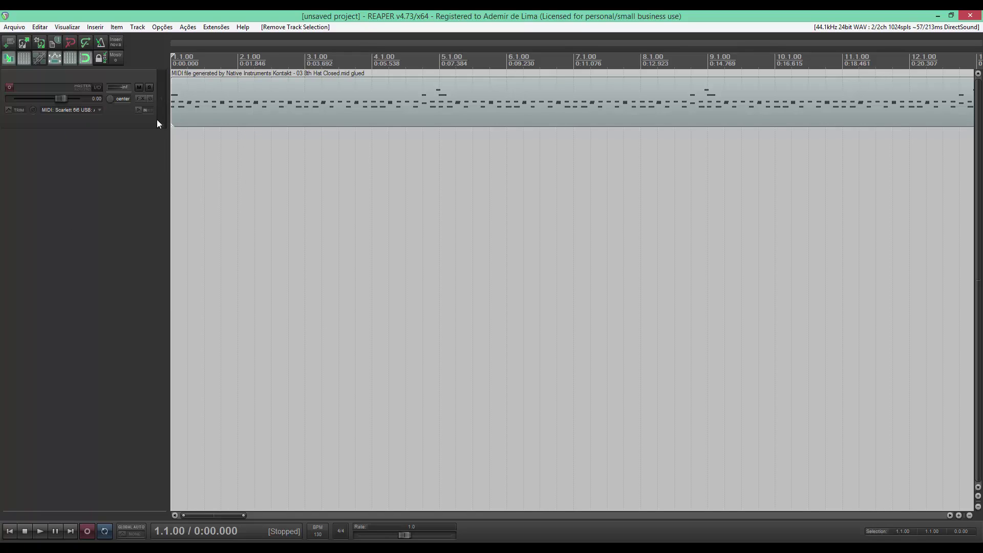
Step: Add the 64-output version of the Kontakt 5 instrument to the MIDI track's effects
left_click(143, 99)
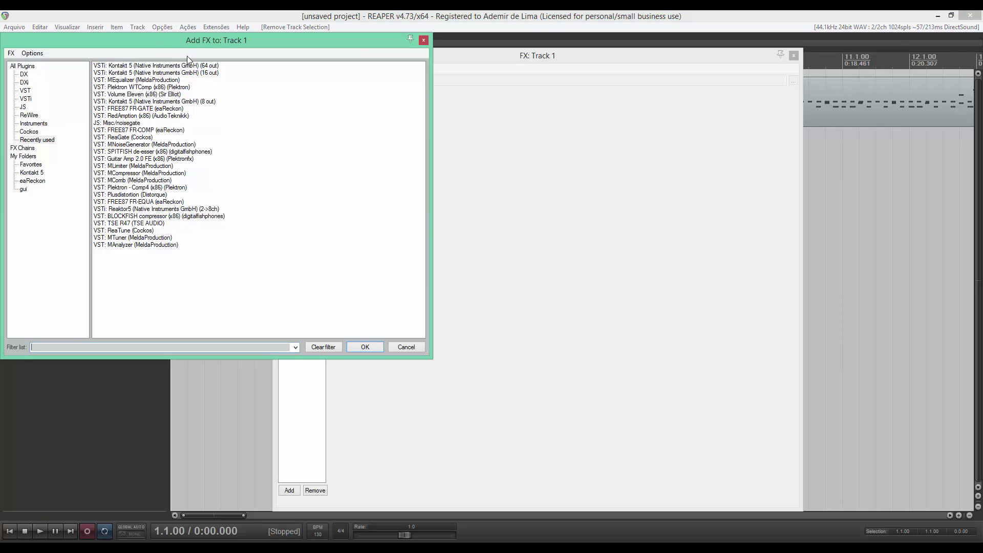
left_click(25, 68)
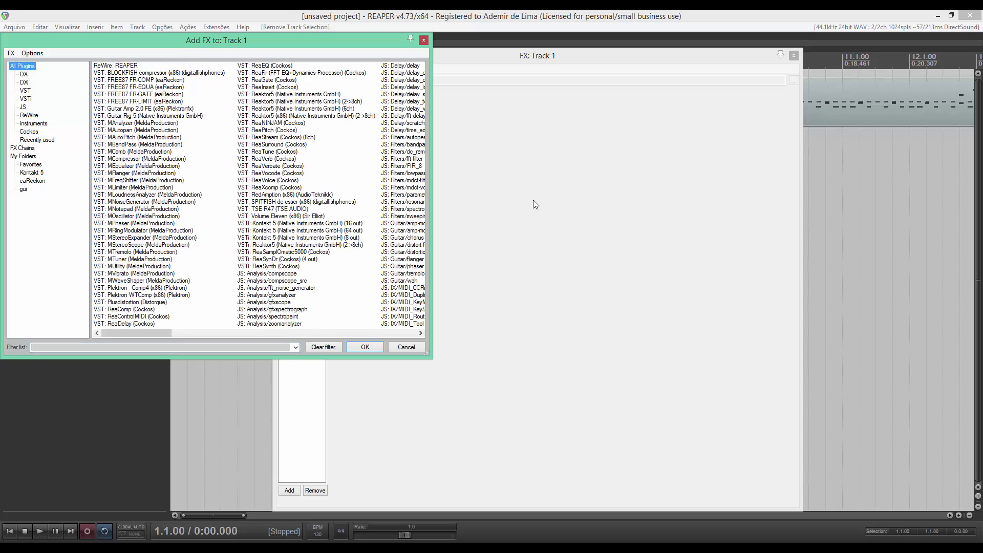
left_click(345, 231)
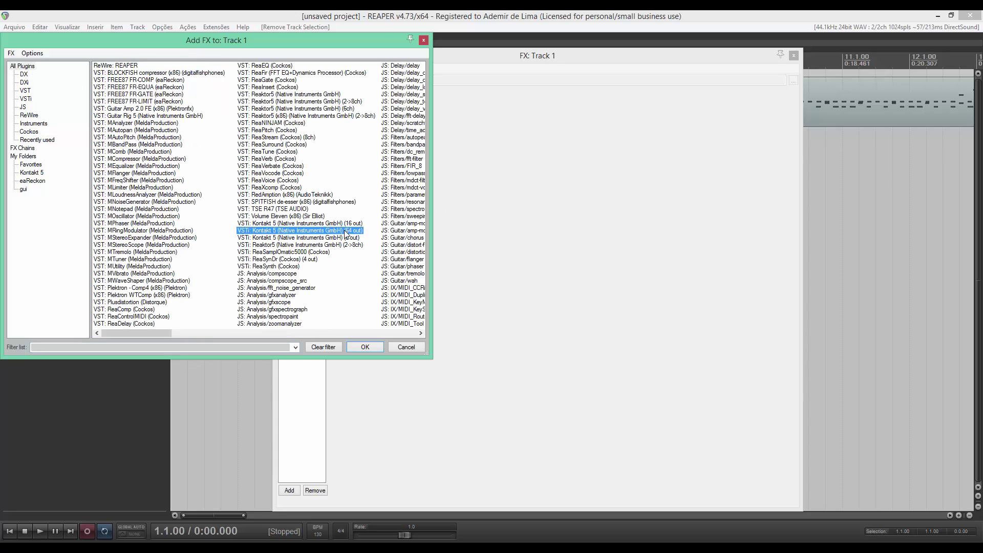
left_click(364, 347)
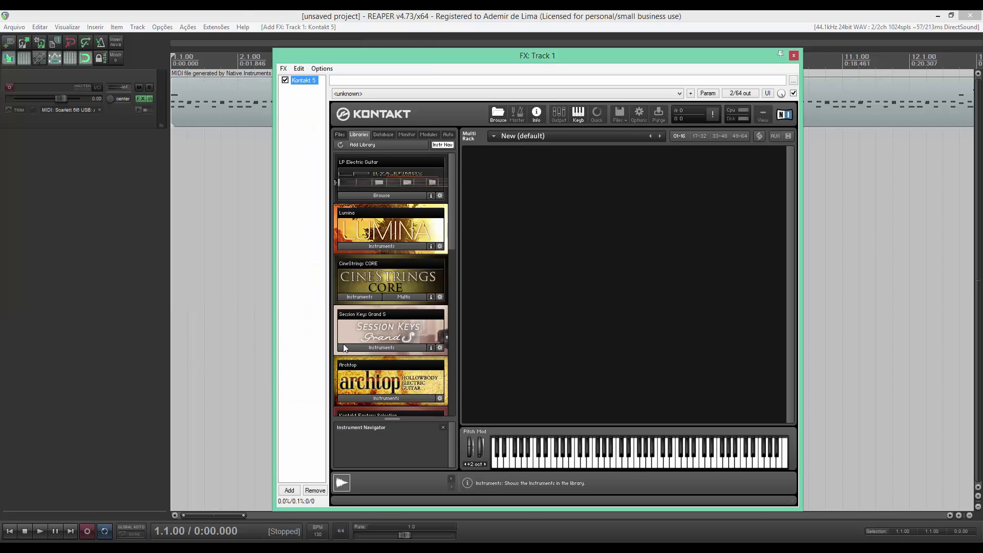
Step: Load the All American Kit multi from the Steven Slate Drums Platinum library, replacing the current multi
left_click_drag(453, 186, 457, 369)
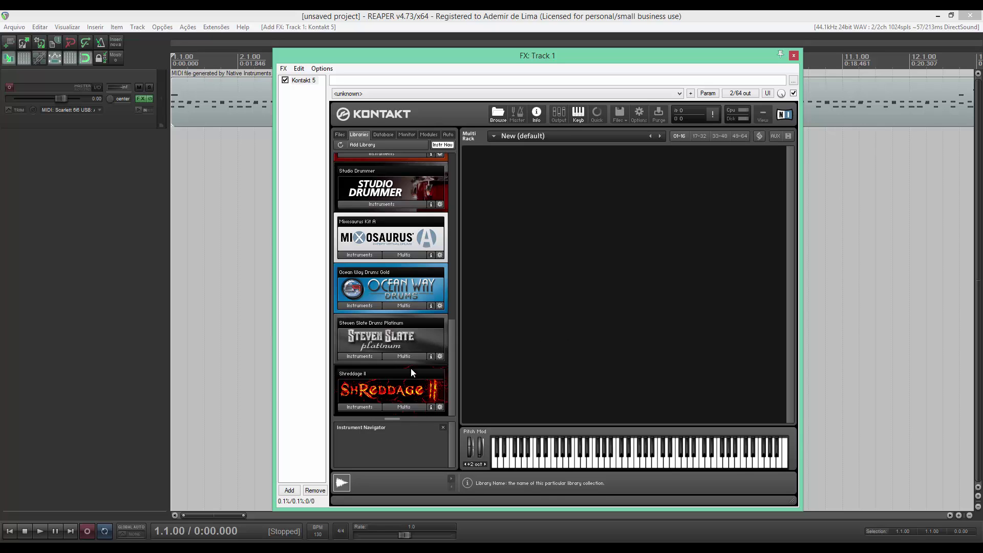
left_click(404, 356)
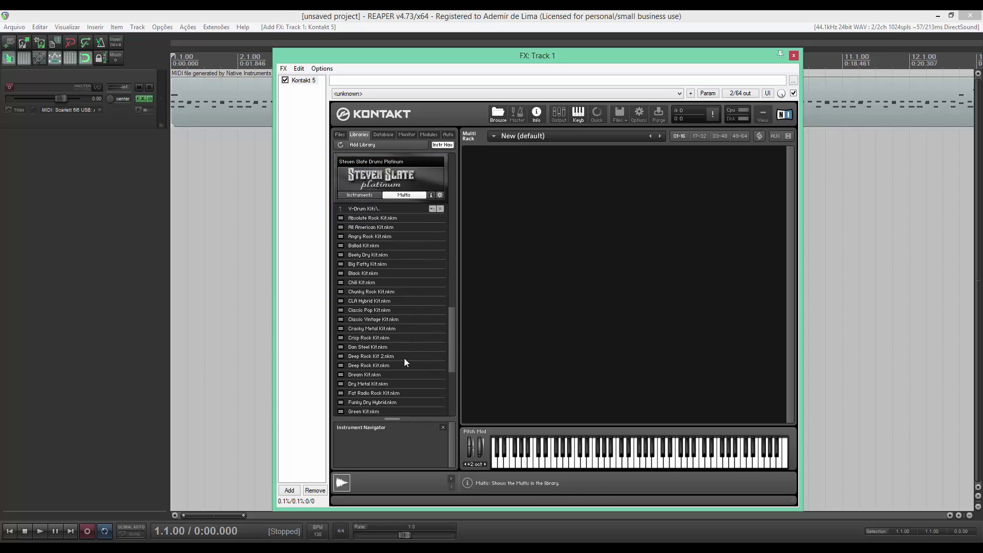
left_click(364, 226)
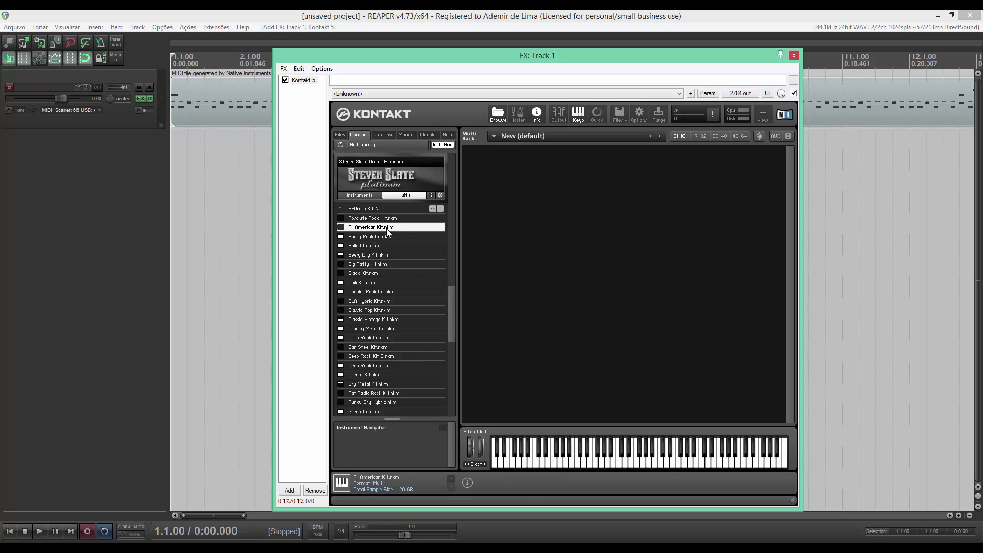
double_click(429, 230)
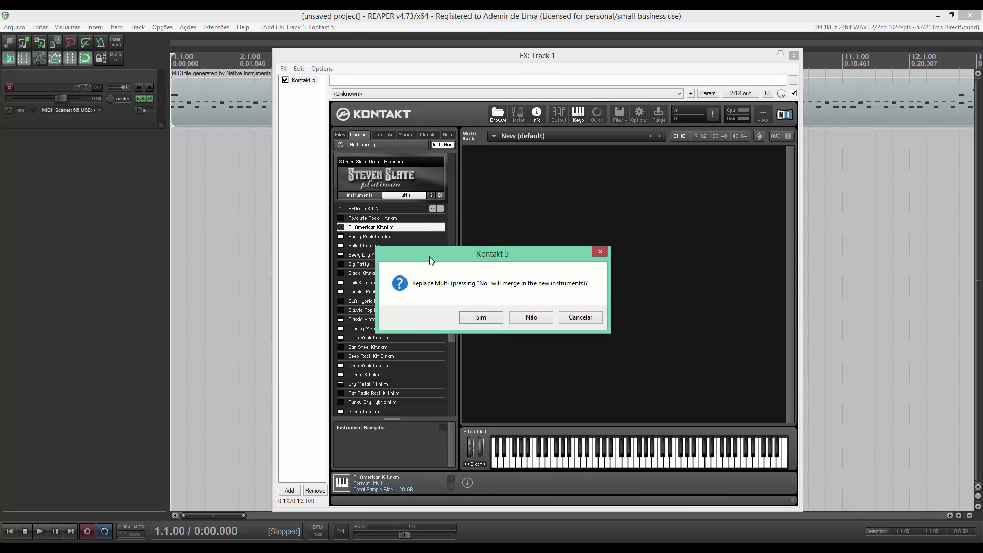
left_click(481, 318)
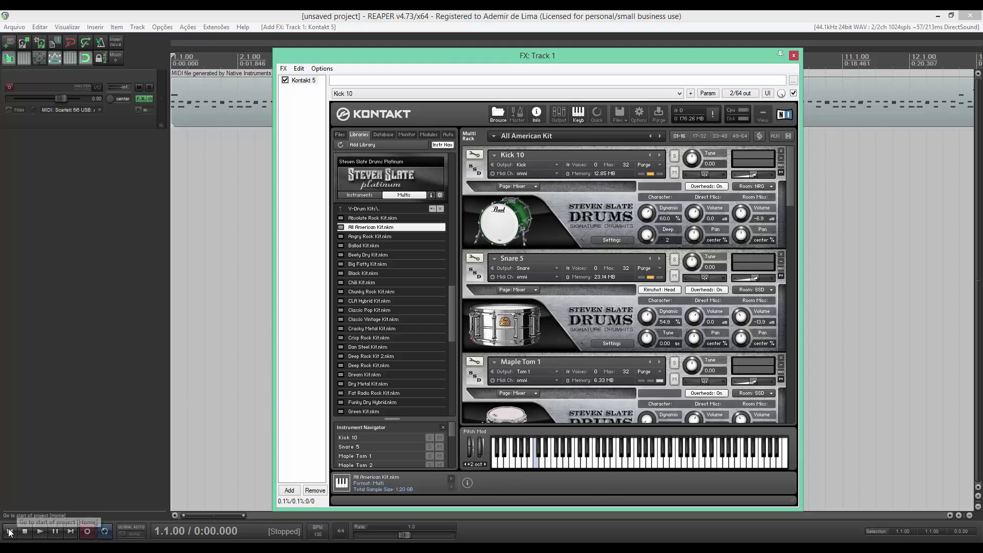
Step: Play the project to hear the drum kit, look through its loaded instruments, and stop playback
left_click(53, 530)
left_click(42, 530)
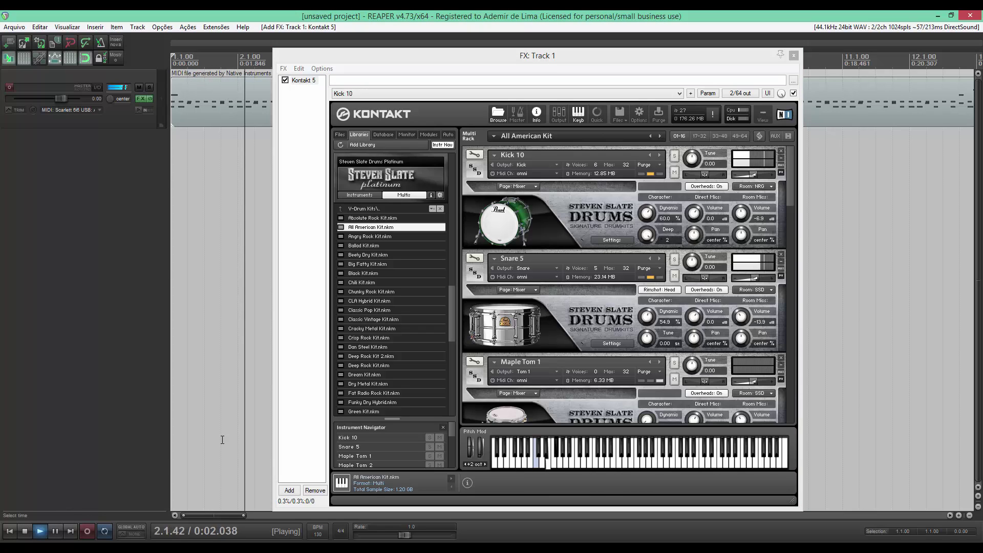
left_click_drag(791, 177, 806, 275)
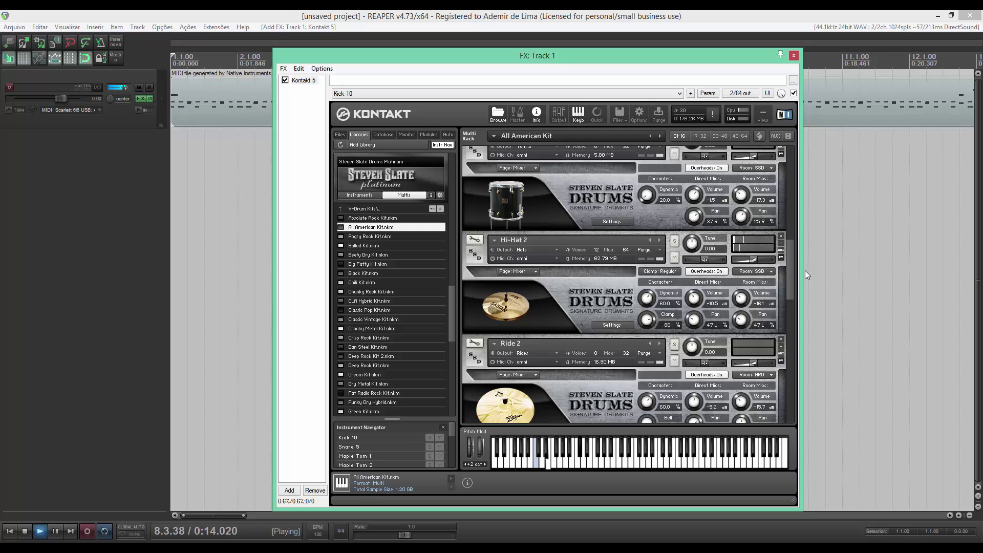
left_click_drag(806, 266, 813, 174)
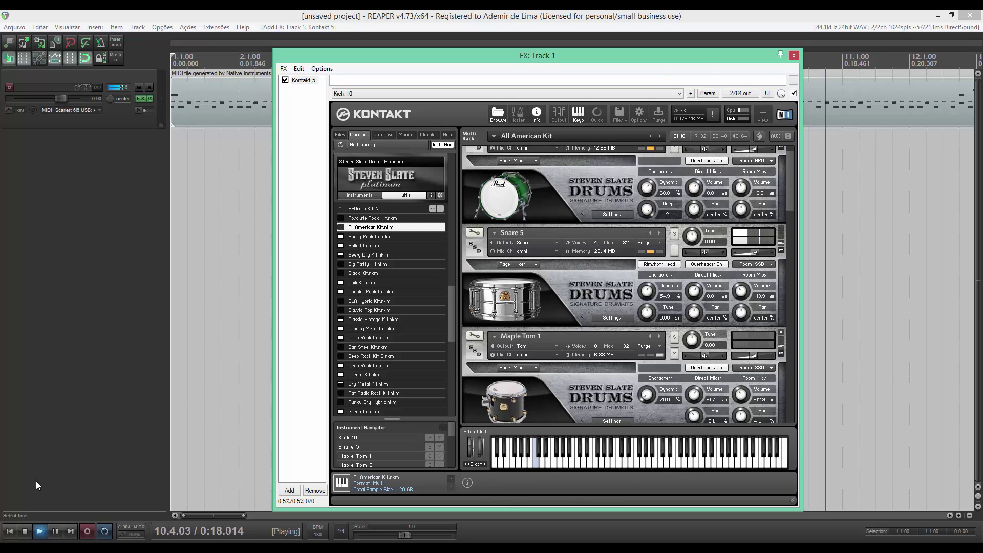
left_click(25, 532)
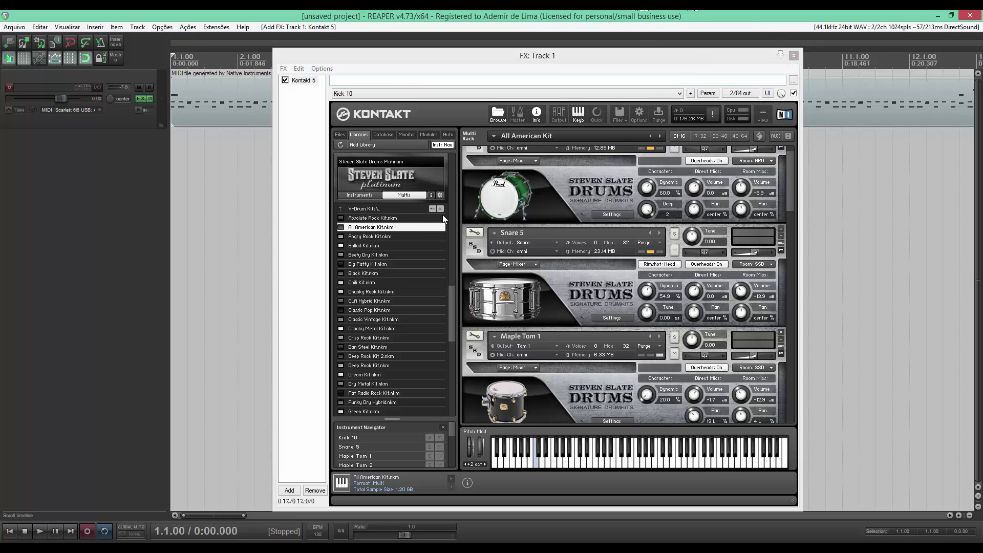
left_click_drag(791, 185, 795, 152)
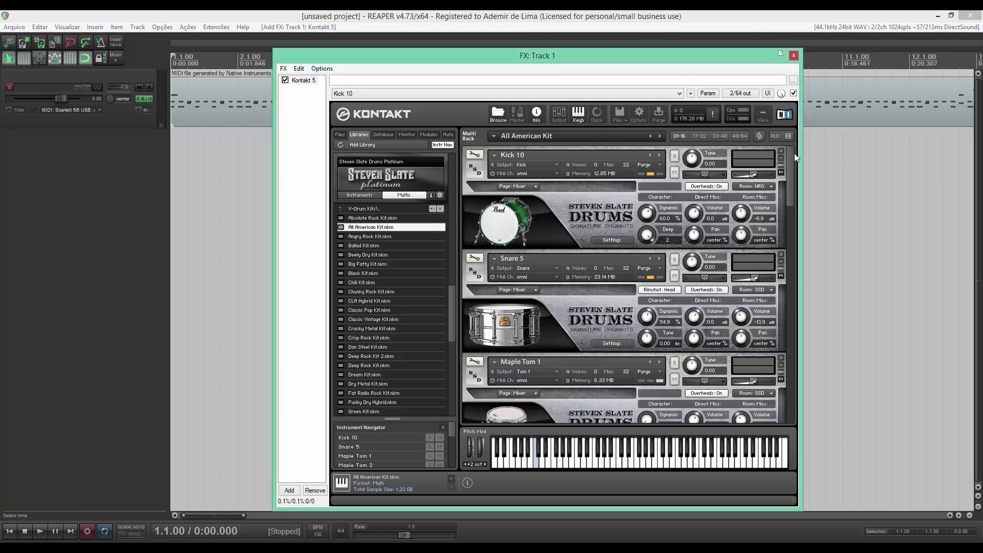
Step: Show Kontakt's output mixer and rename the Kick channel BUMBO and the Snare channel CAIXA
left_click(559, 115)
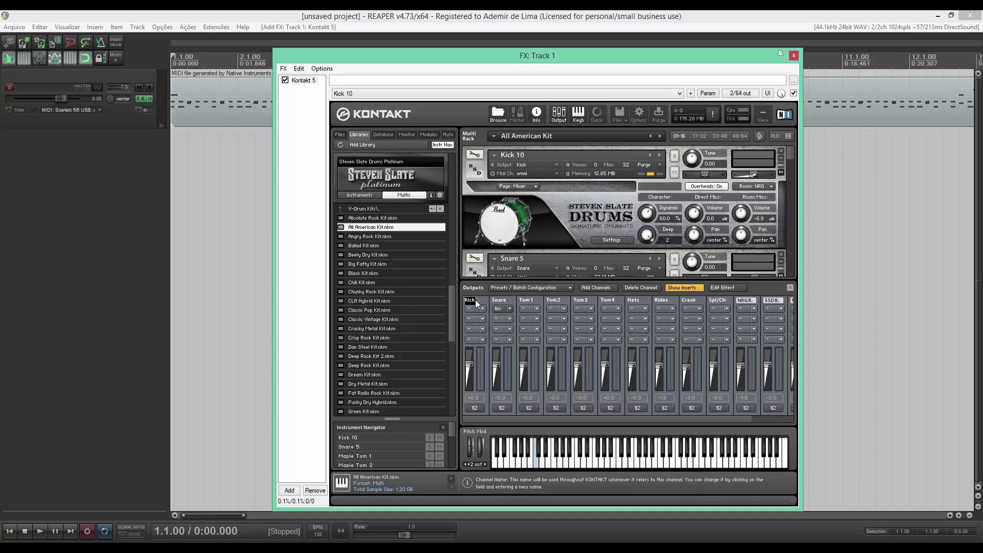
type("BUMBO")
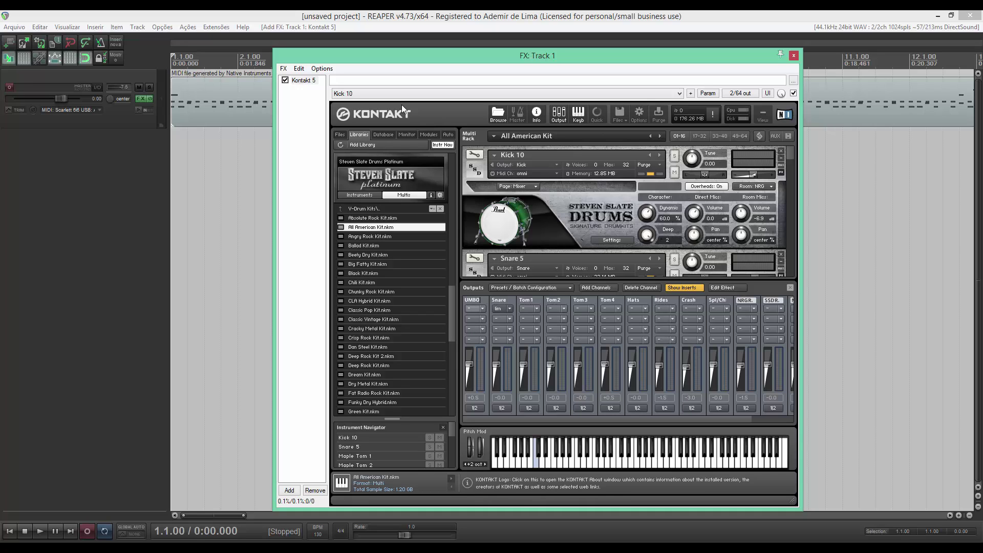
key("Return")
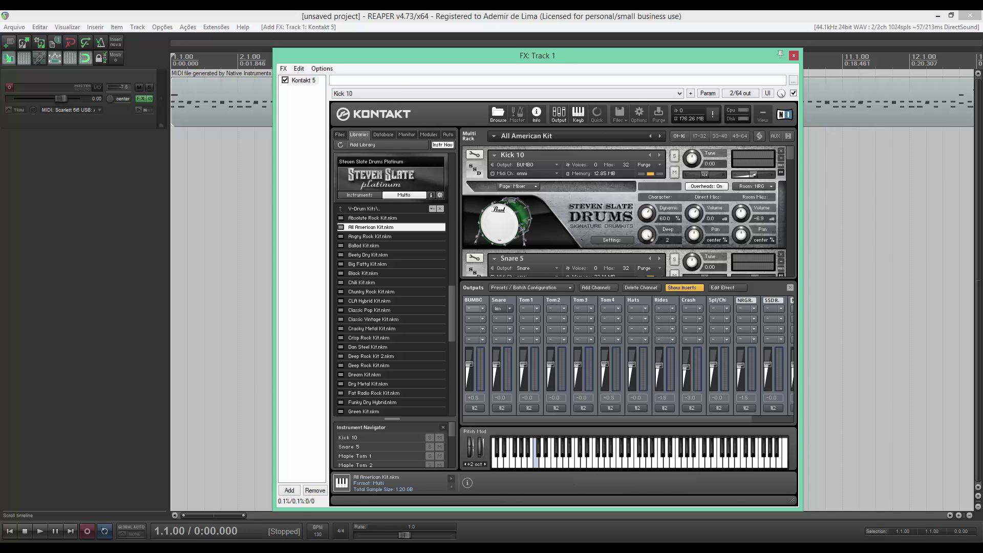
left_click(498, 300)
type("CAIXA")
key("Return")
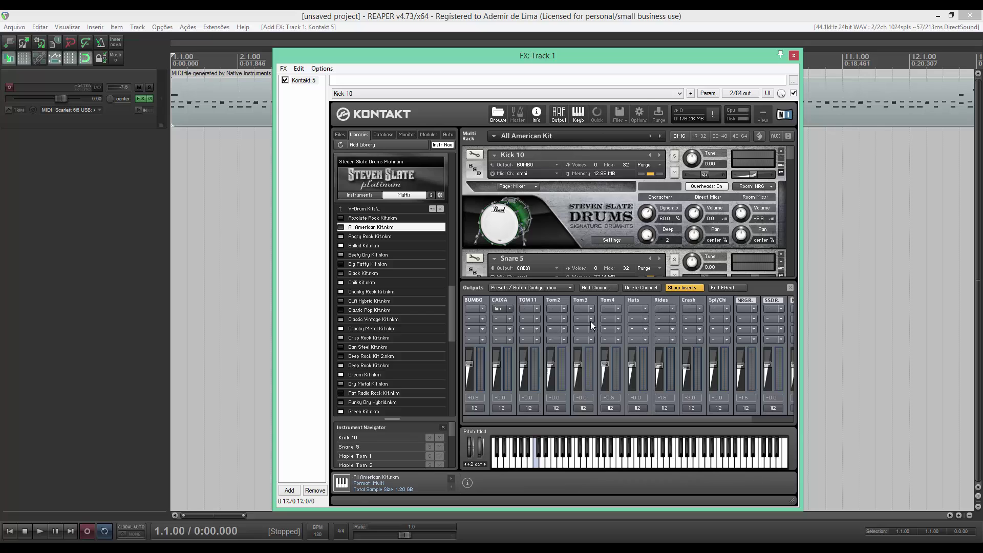
Step: Rename the second, third and fourth tom output channels TOM 2, TOM 3 and TOM 4
left_click(556, 295)
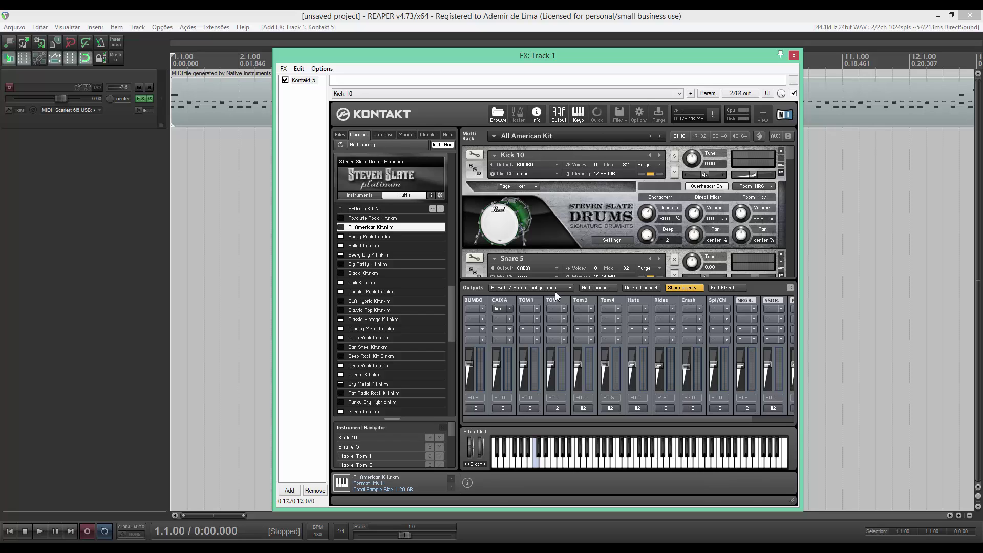
type("TOM2")
left_click(586, 302)
type("TOM3")
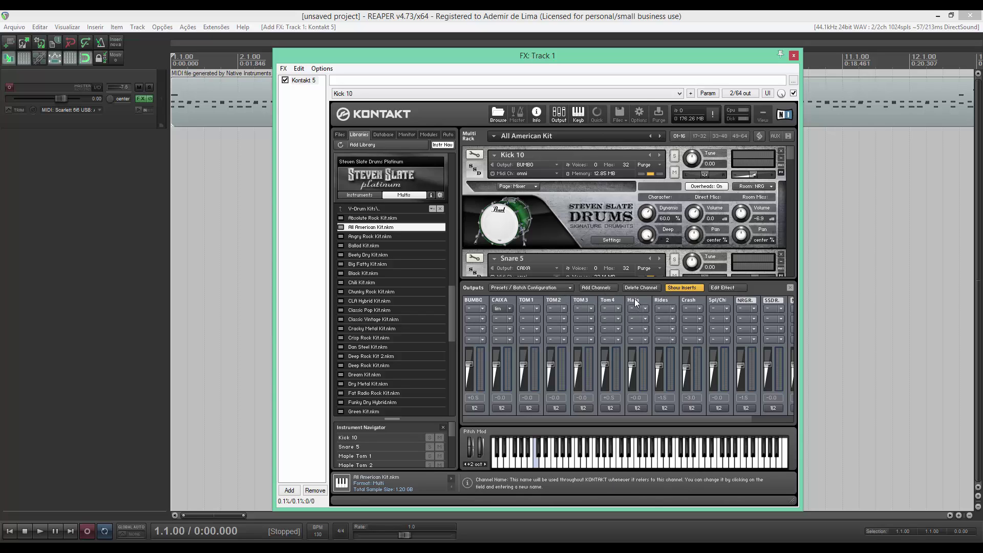
left_click(610, 302)
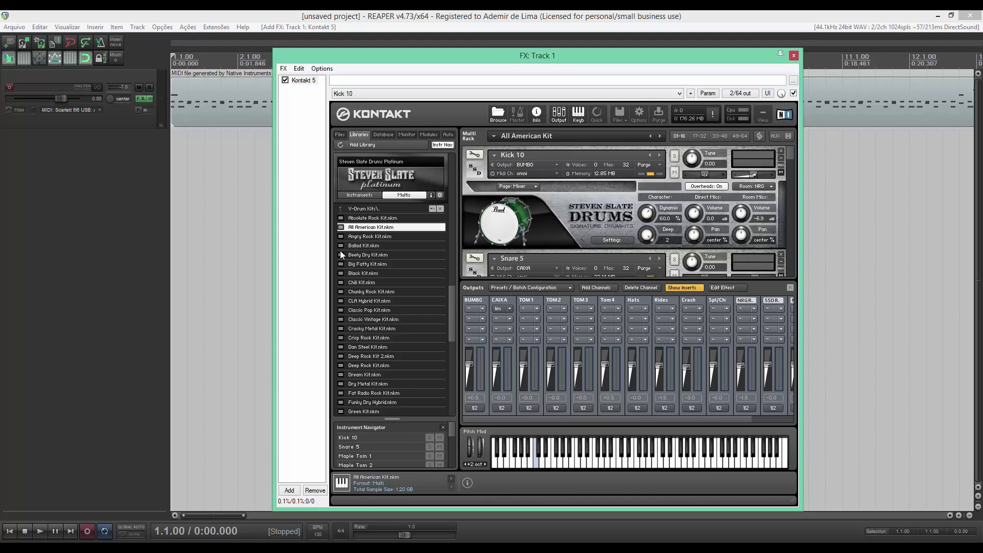
type("TOM4")
key("Return")
left_click(619, 299)
type("4")
type("OM")
type("4")
Step: Rename the Hats, Rides and Crash output channels CHIMBAS, RIDES and CRASH, and the channel after Crash SPLASH
type("CH")
type("IMBAS")
key("Return")
type("RIDES")
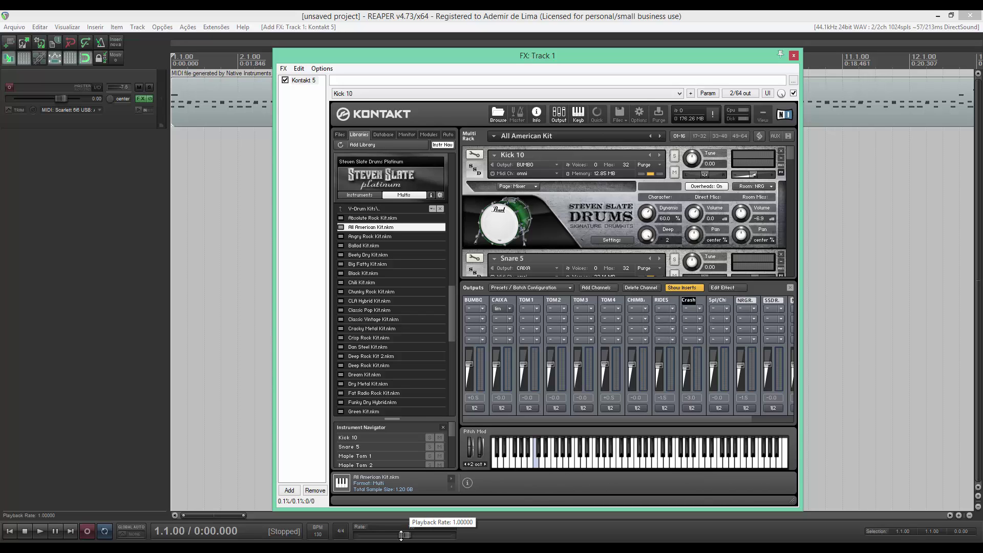
type("CRASH")
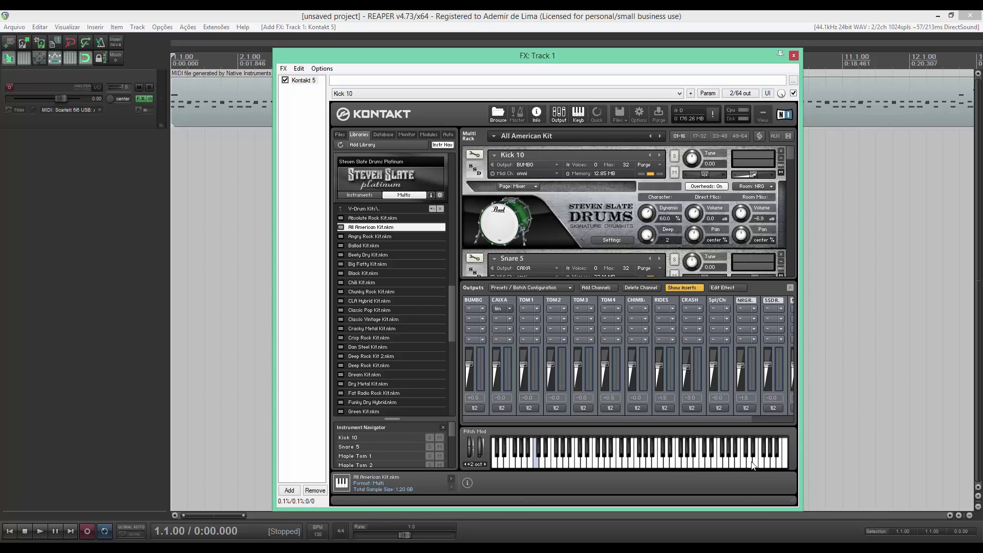
double_click(719, 299)
key("BackSpace")
type("SPLASH")
key("Return")
Step: Build multichannel routing for the Kontakt 5 outputs, accepting the creation of the new tracks, and look through them
left_click_drag(551, 416, 499, 423)
left_click(297, 236)
left_click(308, 81)
right_click(306, 82)
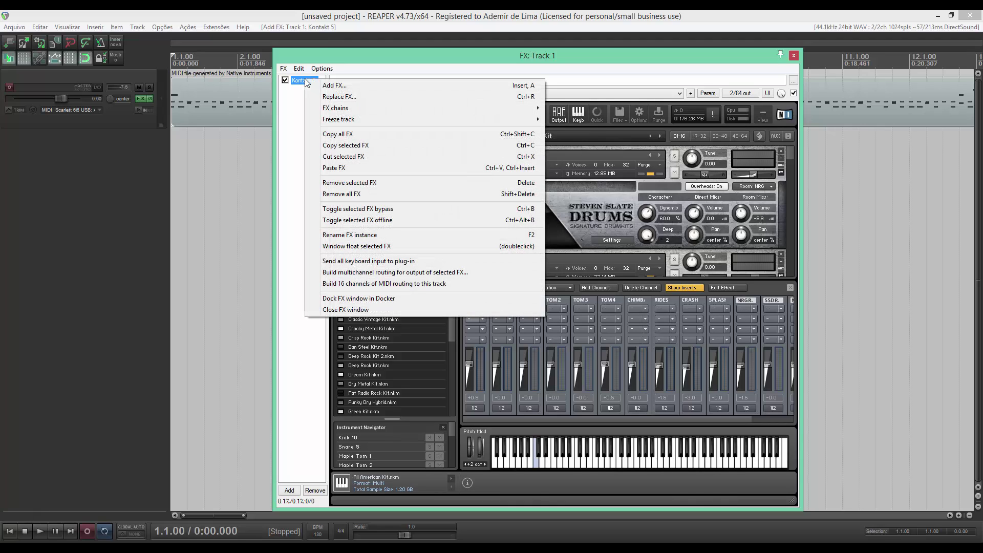
left_click(342, 274)
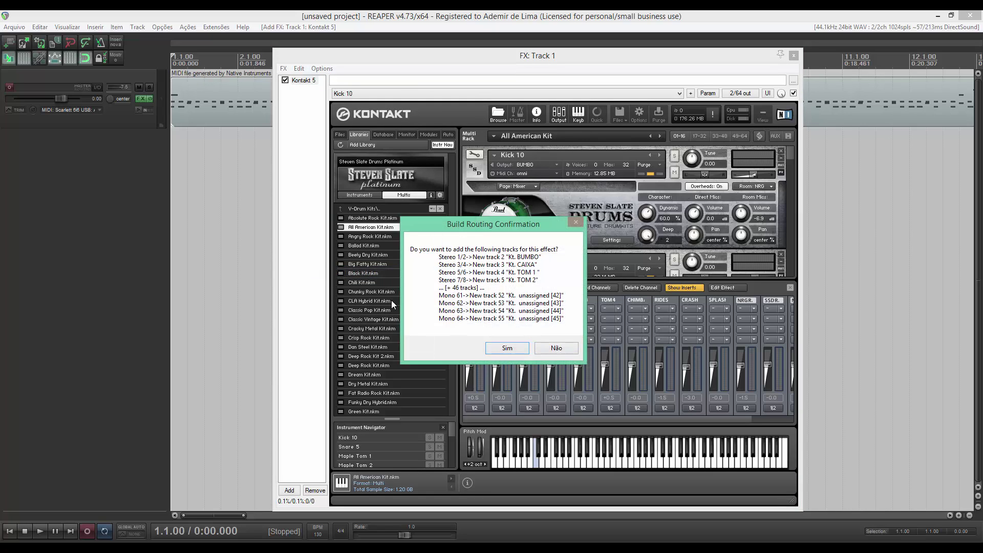
left_click(505, 350)
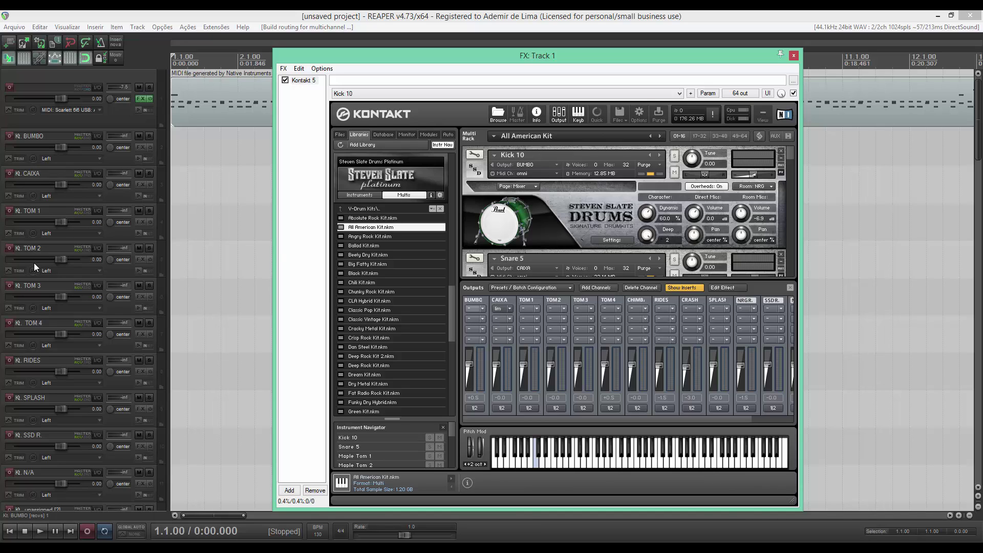
scroll(1, 310, "down", 2)
scroll(1, 310, "down", 5)
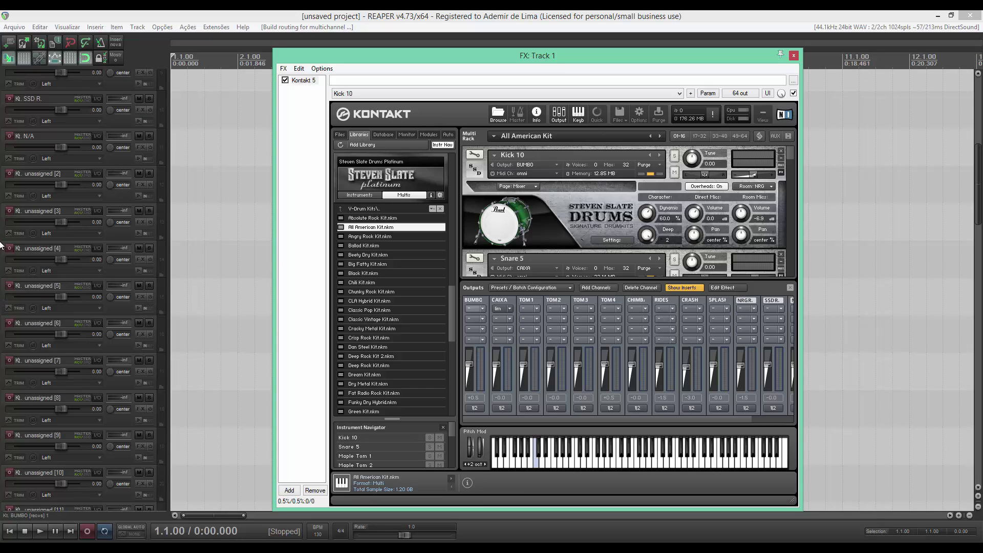
Step: Delete the 42 surplus Kontakt tracks from Kt. unassigned [4] through Kt. unassigned [45], confirming the removal
scroll(4, 328, "down", 8)
scroll(4, 402, "down", 14)
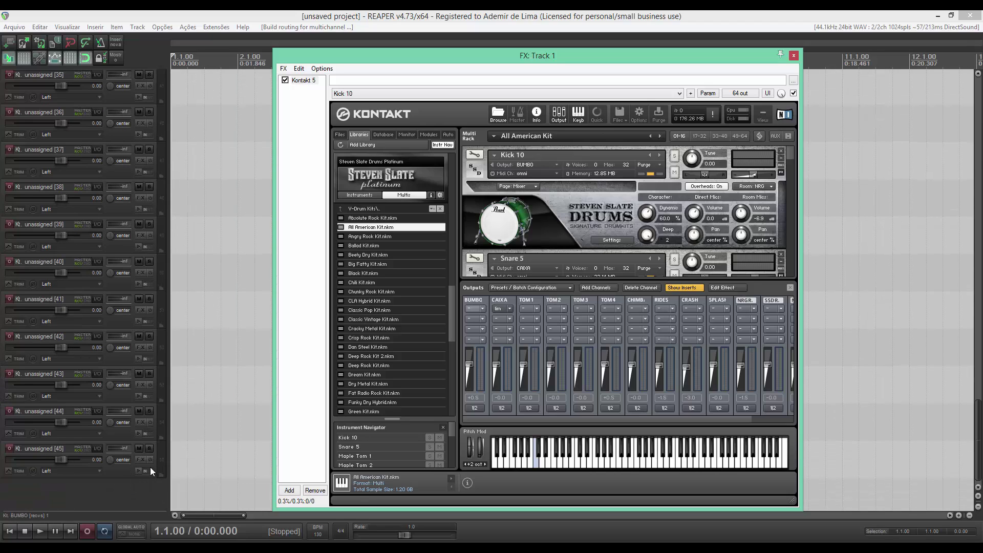
left_click(118, 472)
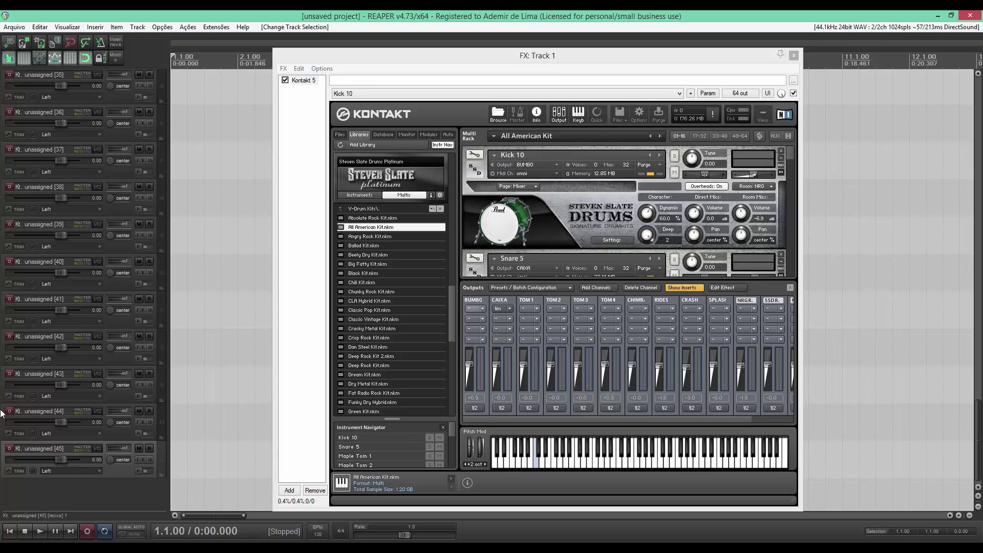
scroll(1, 395, "up", 10)
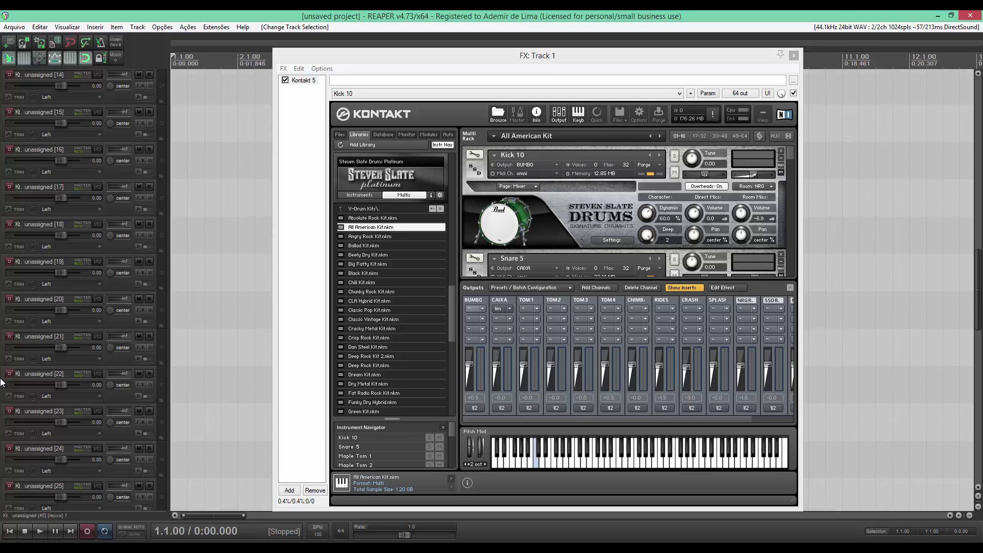
scroll(1, 378, "up", 4)
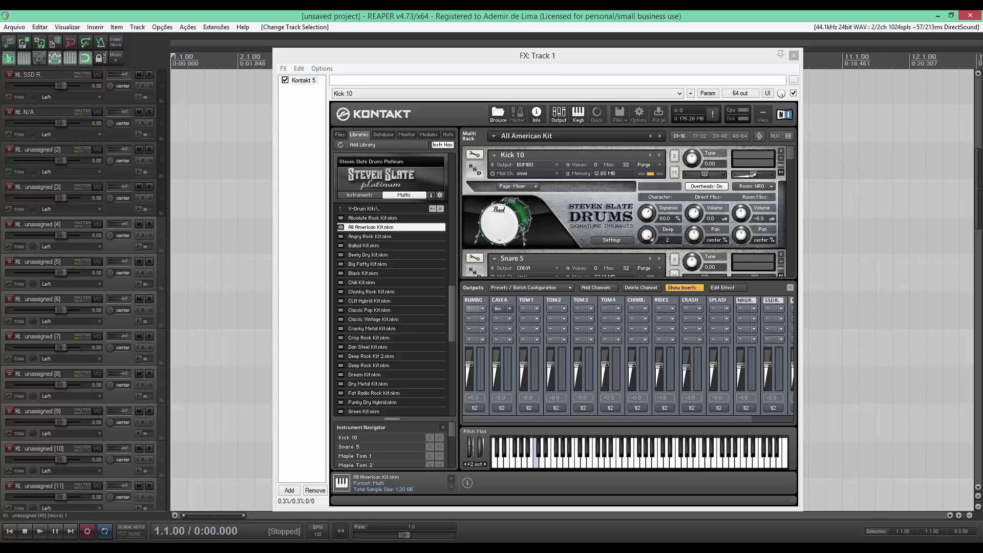
key("Delete")
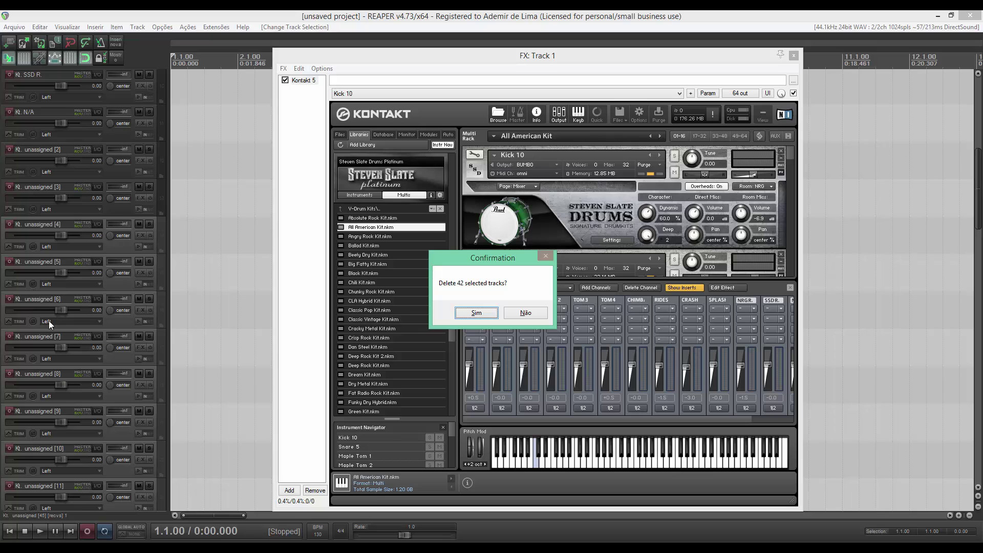
left_click(477, 314)
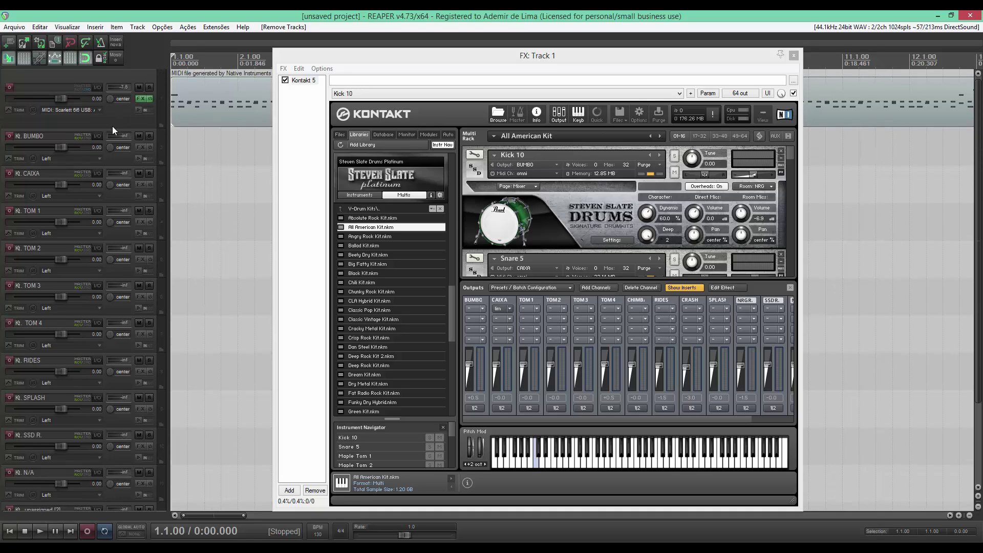
Step: Shrink the MIDI track's height and look through the remaining Kontakt output tracks
left_click_drag(110, 128, 110, 74)
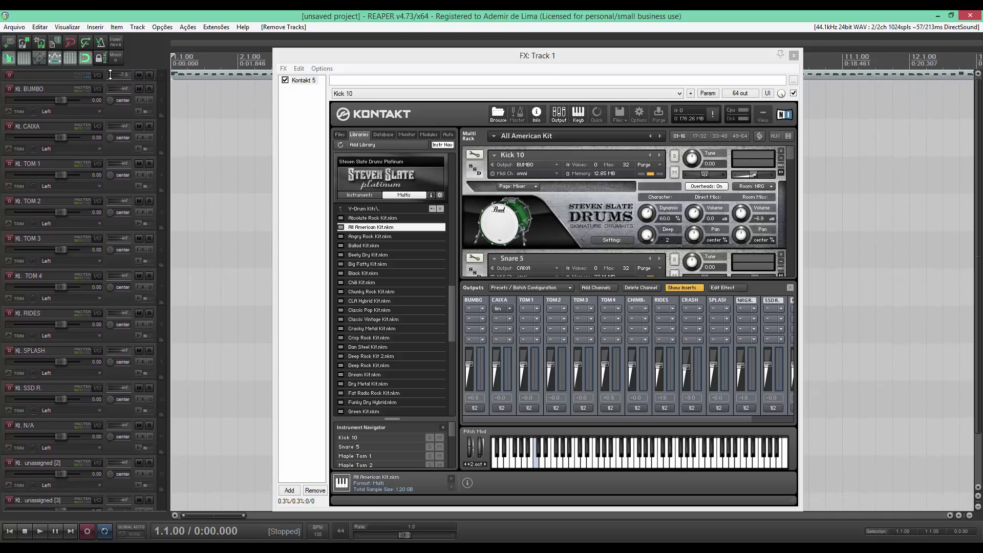
scroll(3, 335, "down", 2)
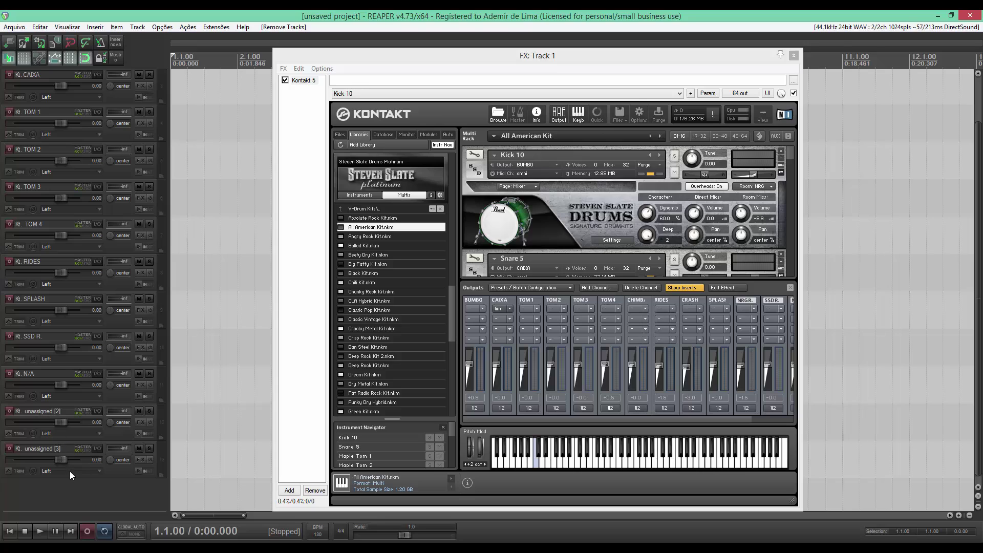
scroll(2, 330, "up", 2)
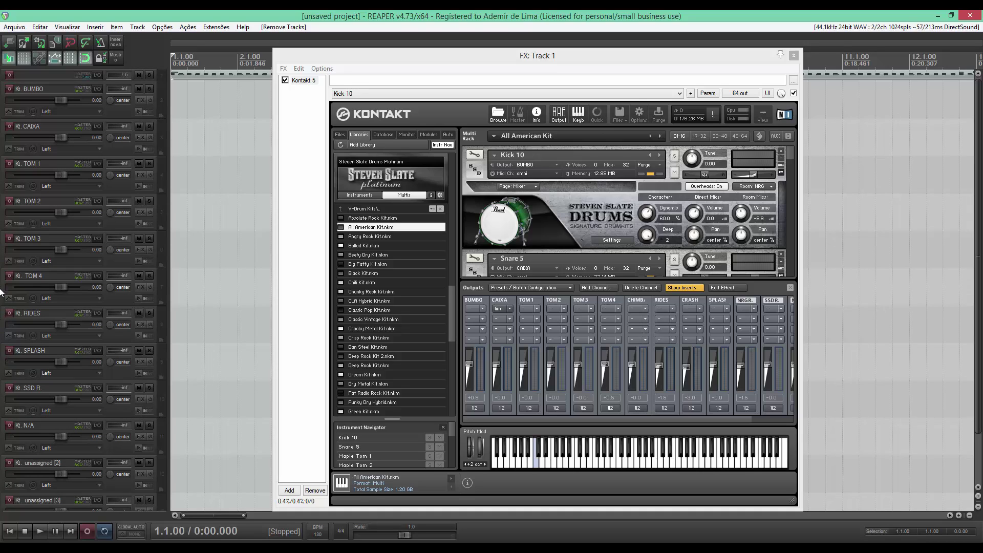
Step: Play the drum part, compare the REAPER track meters with Kontakt's output meters, stop playback, and slightly enlarge the MIDI track
left_click(40, 531)
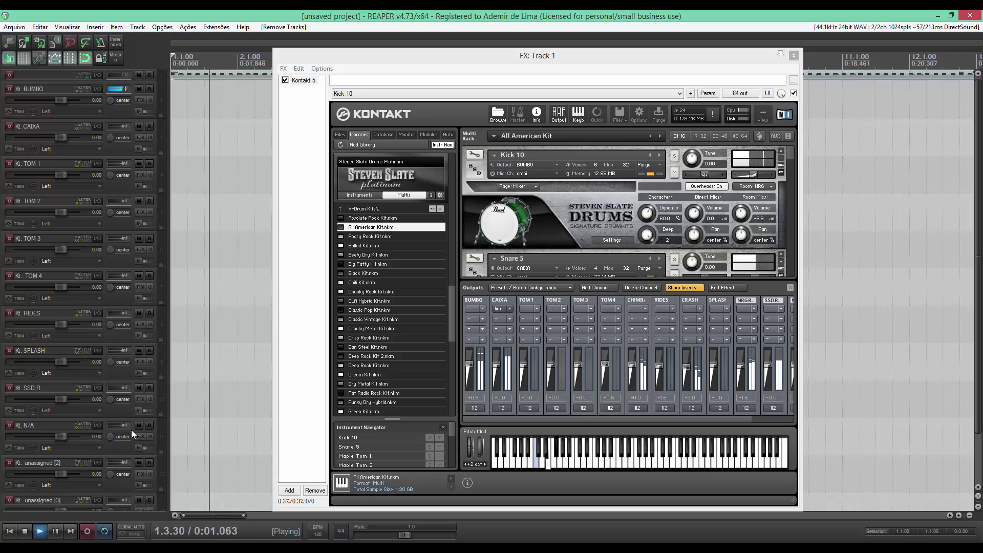
scroll(2, 402, "down", 2)
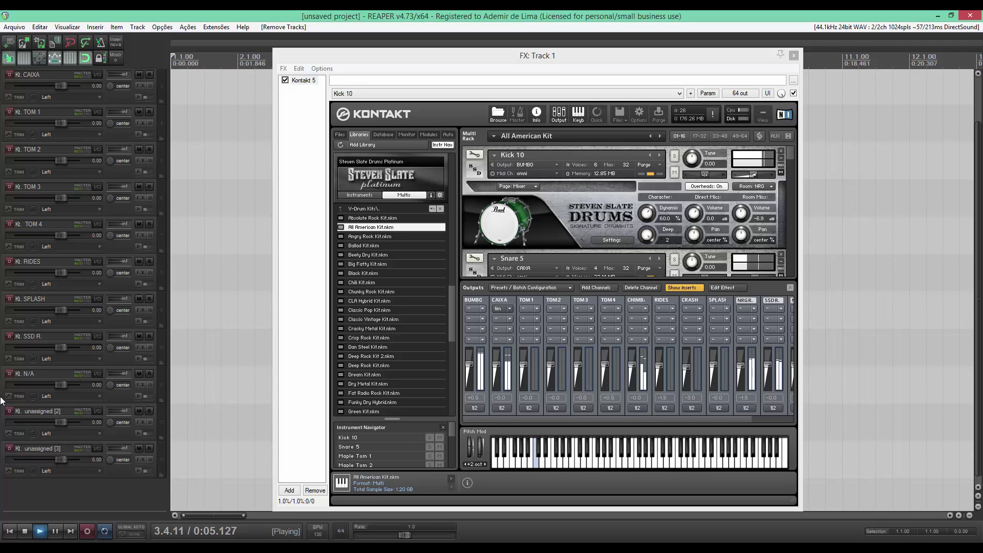
scroll(2, 402, "up", 3)
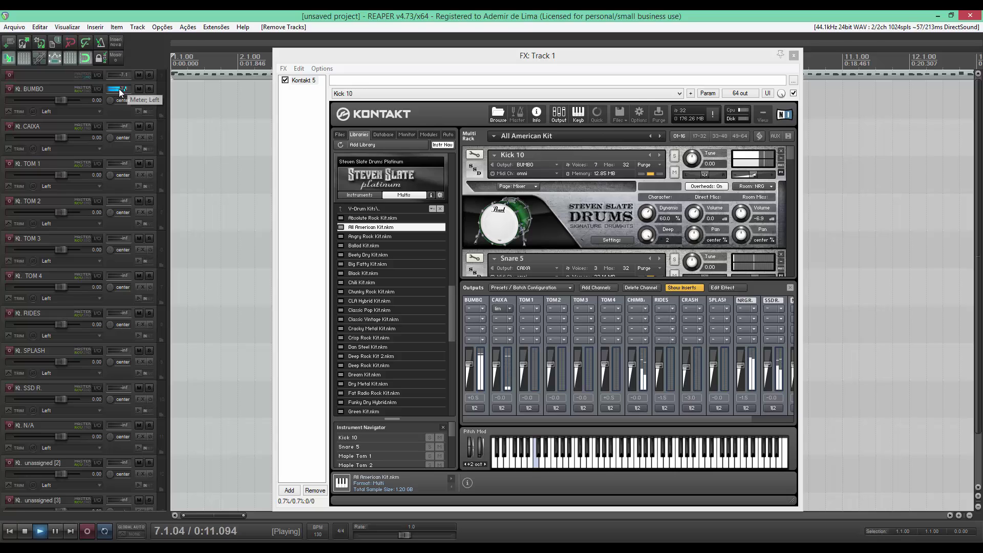
left_click(26, 532)
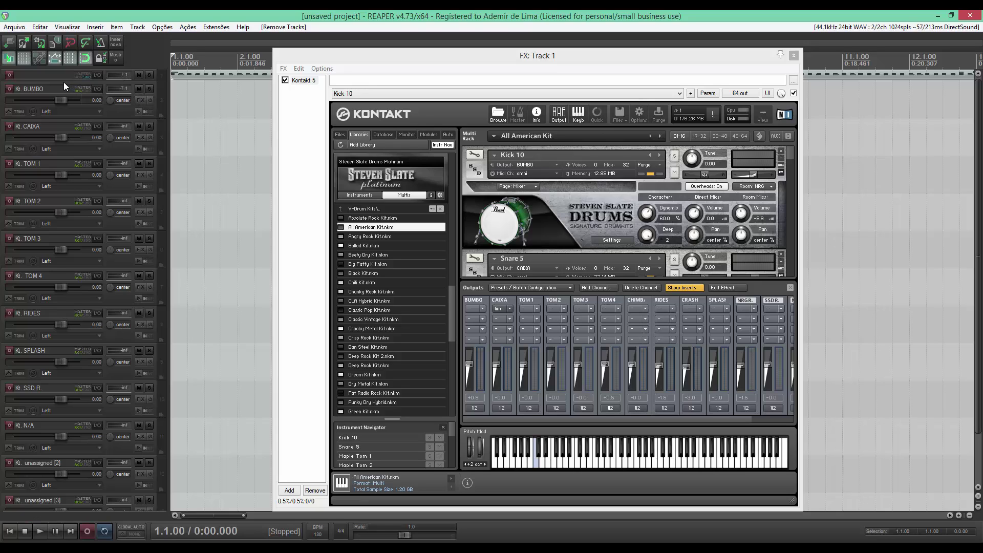
left_click_drag(60, 84, 60, 92)
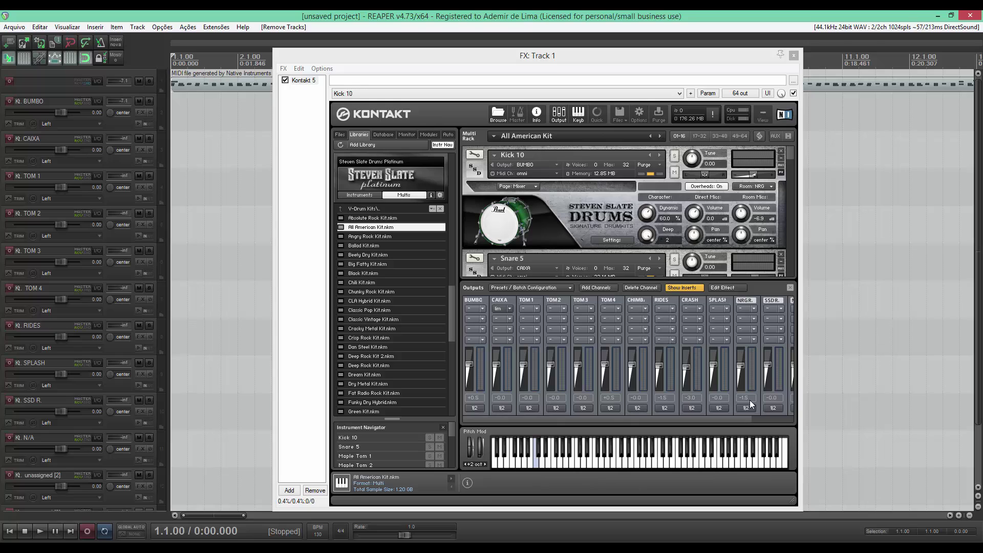
Step: Set the BUMBO channel's physical outputs to Kt. unassigned [1] and Kt. unassigned [2] in its output configuration
left_click(478, 407)
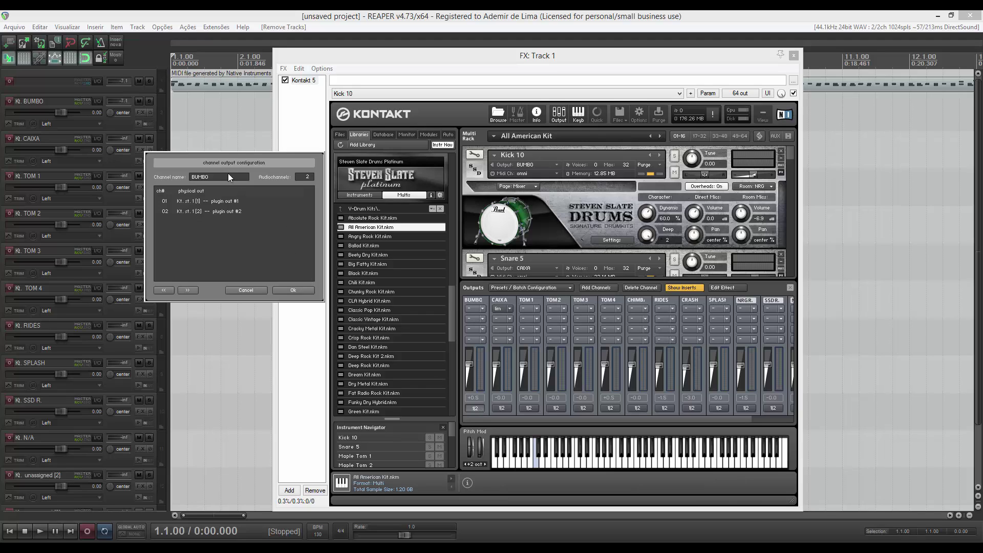
left_click(219, 202)
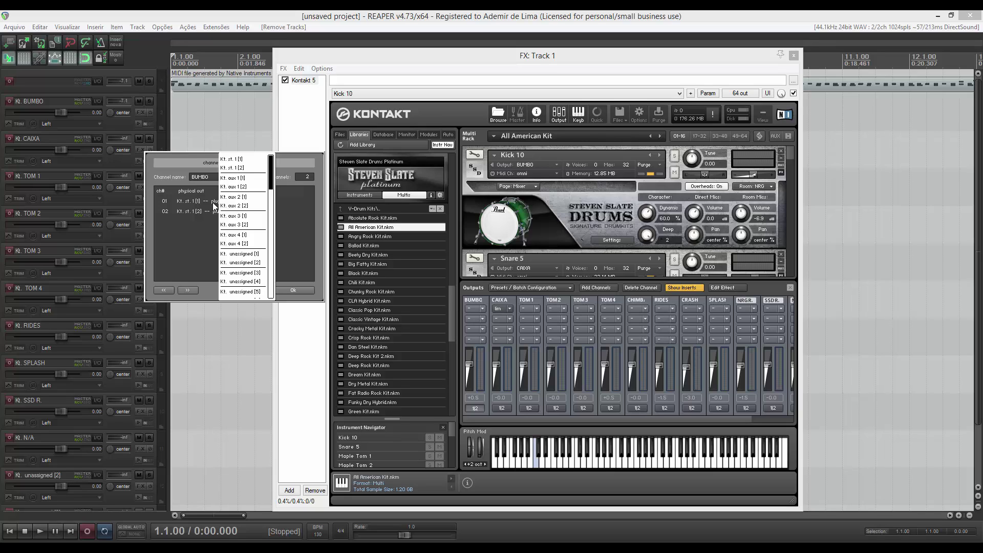
left_click(252, 255)
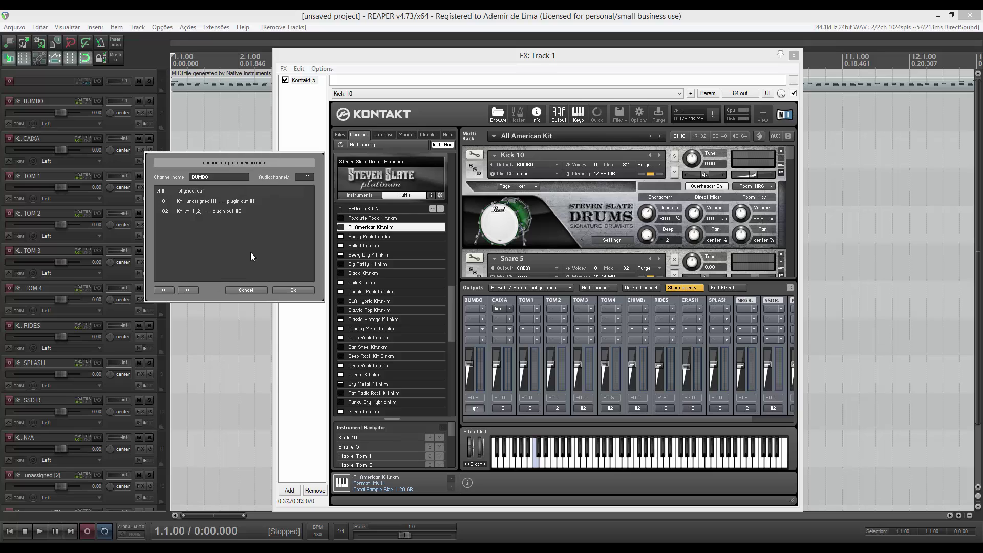
left_click(224, 212)
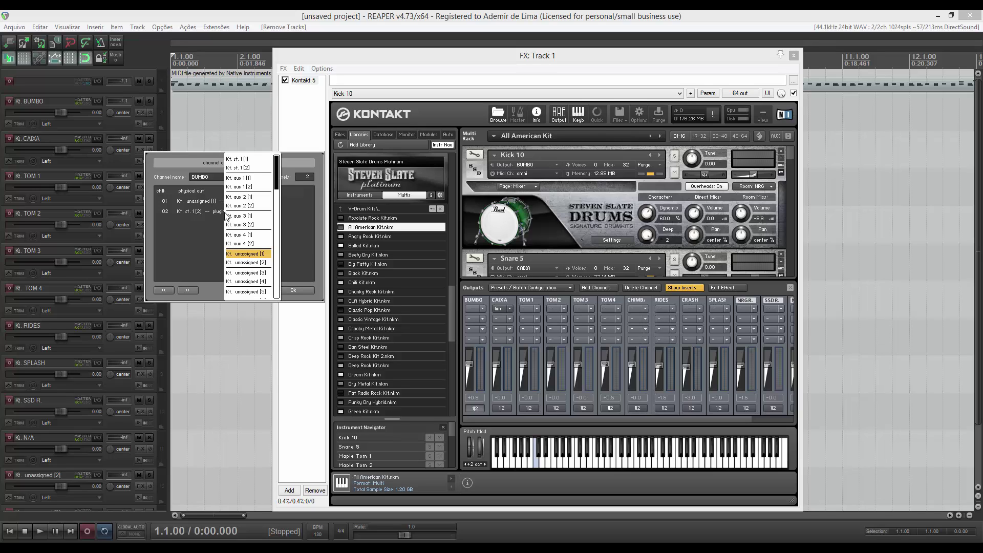
left_click(260, 263)
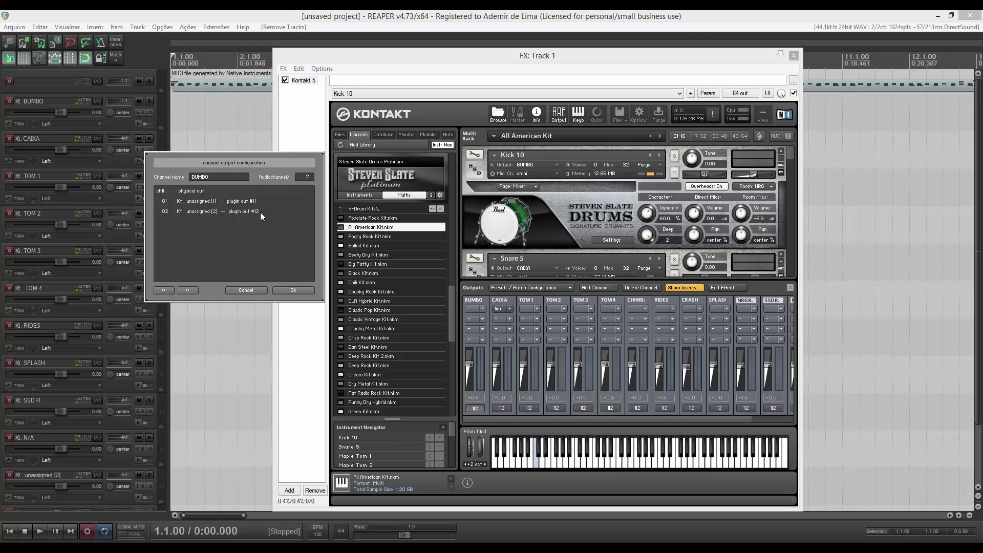
Step: Set the CAIXA channel's physical outputs to Kt. unassigned [3] and Kt. unassigned [4]
left_click(190, 293)
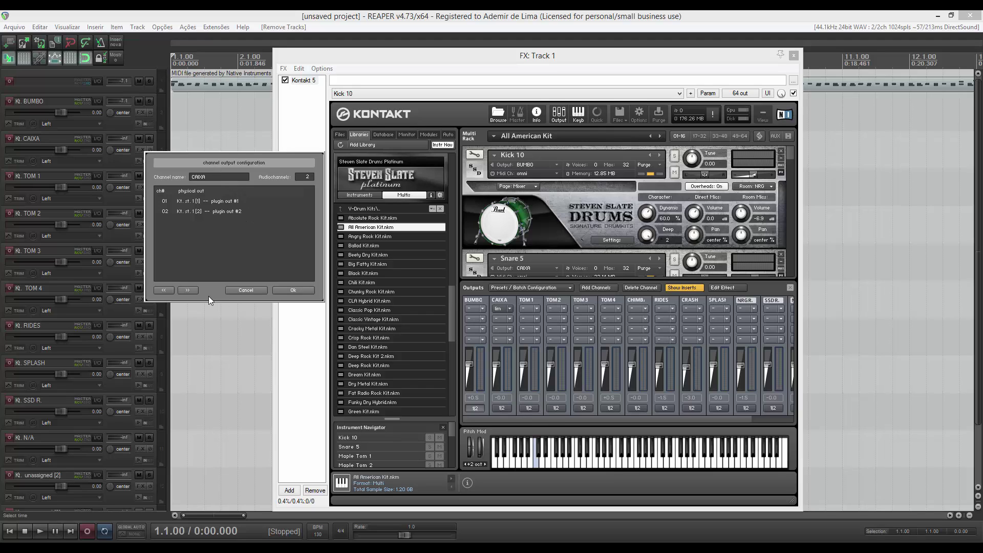
left_click(162, 290)
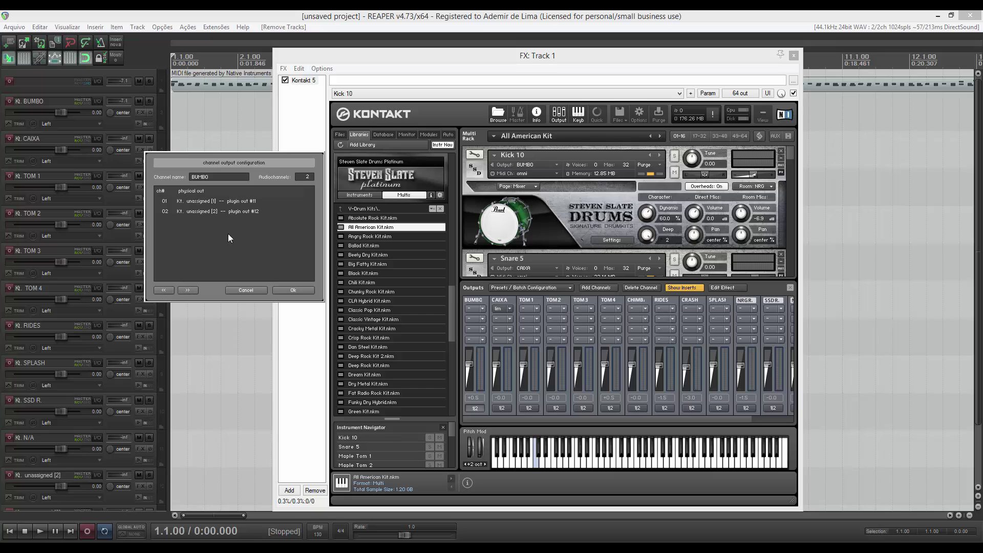
left_click(187, 290)
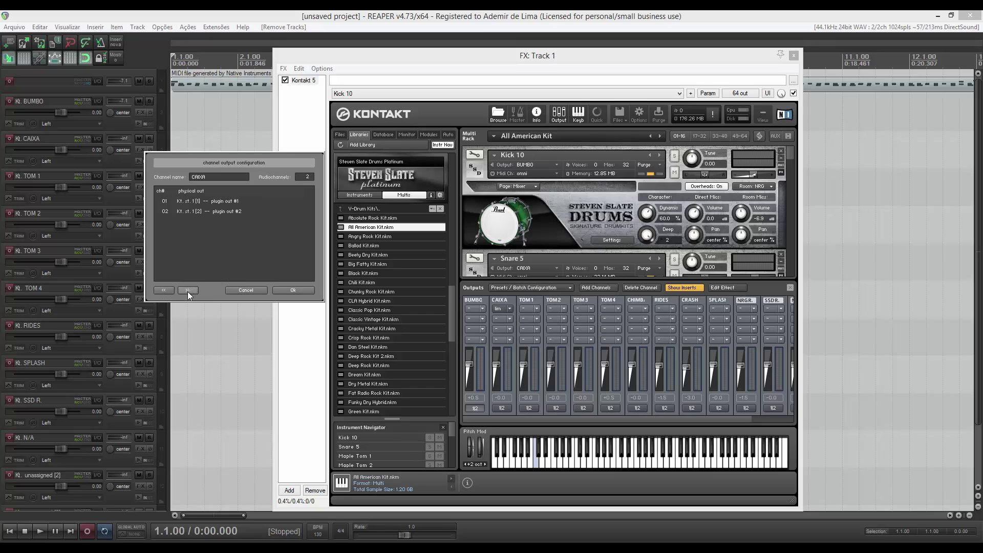
left_click(232, 203)
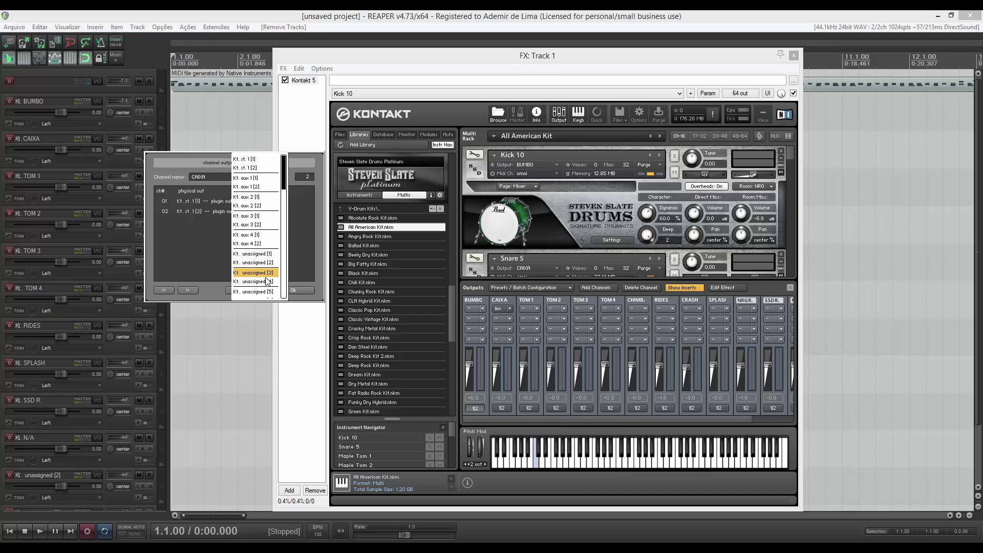
left_click(254, 273)
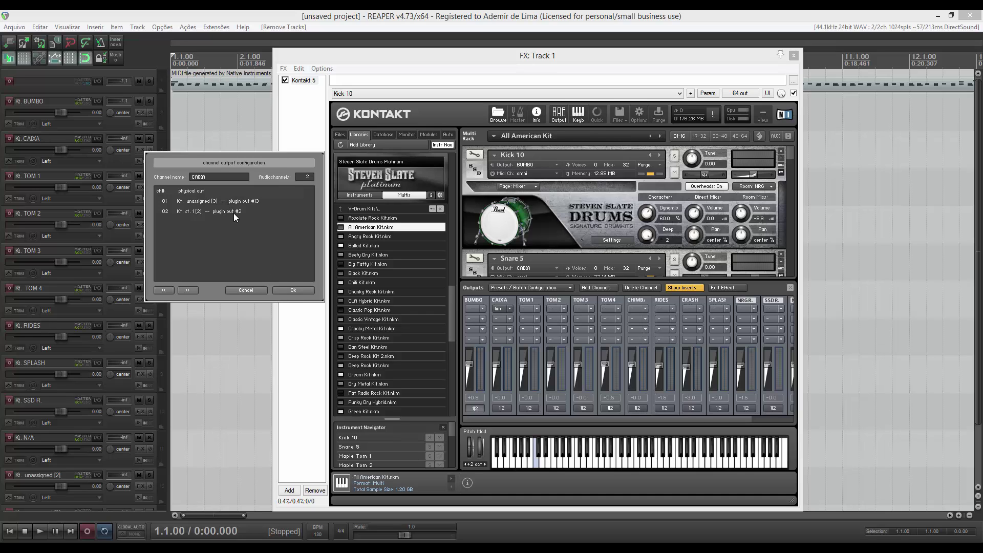
left_click(234, 212)
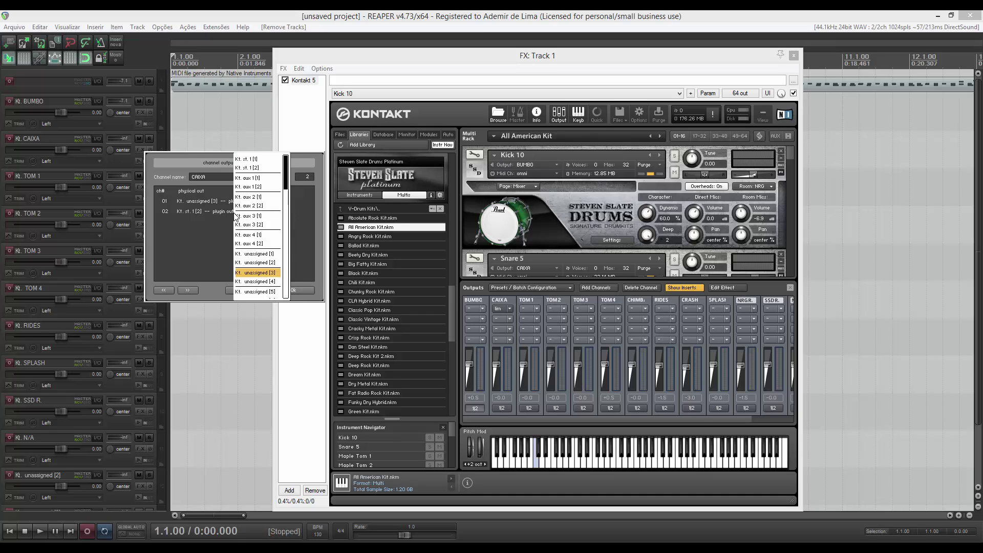
left_click(273, 281)
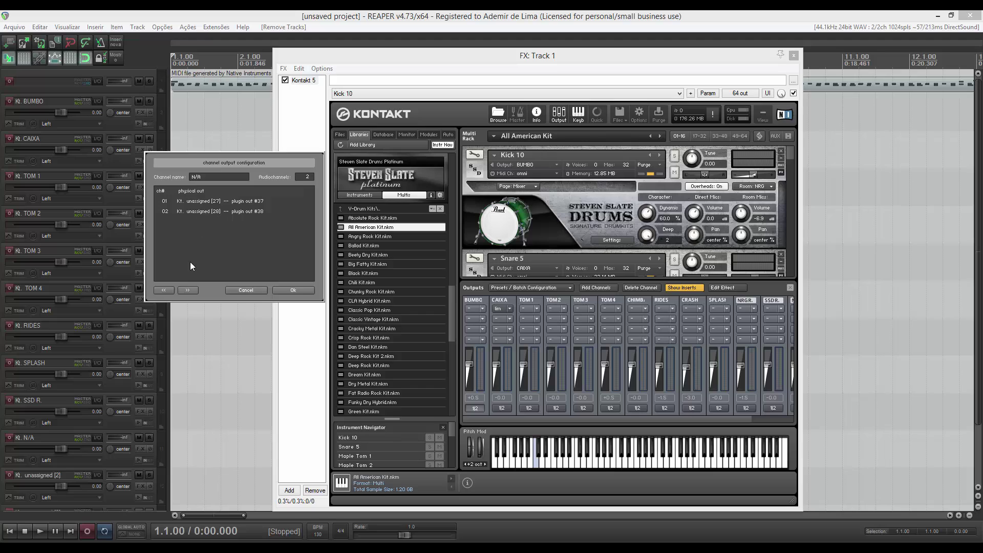
Step: Check the physical output assignments channel by channel, apply the output configuration, and acknowledge the notice about re-opening plug-in instances
left_click(162, 290)
left_click(162, 290)
left_click(162, 289)
left_click(162, 290)
left_click(162, 290)
left_click(162, 290)
left_click(162, 290)
left_click(162, 290)
left_click(162, 290)
left_click(162, 290)
left_click(162, 290)
left_click(188, 290)
left_click(192, 288)
left_click(192, 289)
left_click(192, 288)
left_click(192, 289)
left_click(192, 289)
left_click(193, 289)
left_click(192, 289)
left_click(193, 289)
left_click(192, 289)
left_click(300, 289)
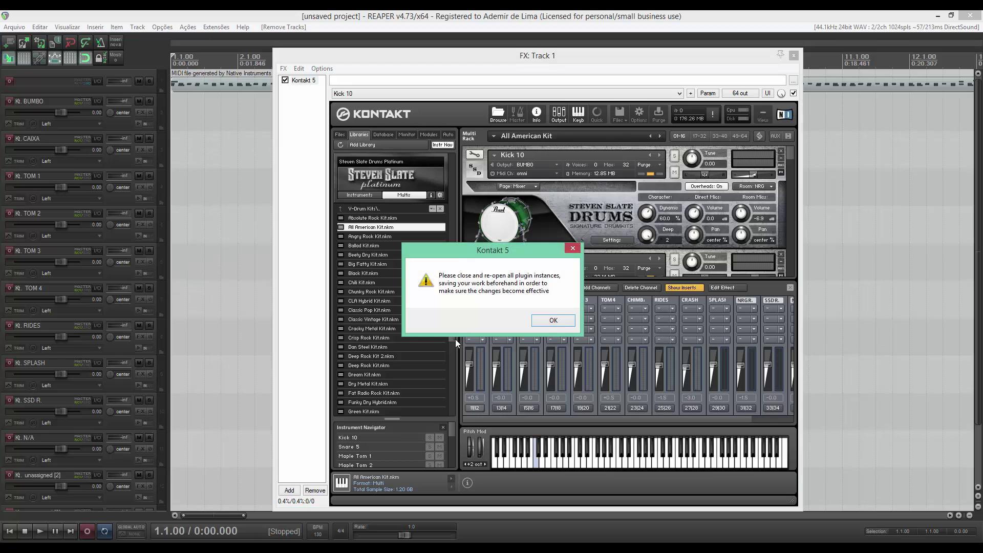
left_click(554, 321)
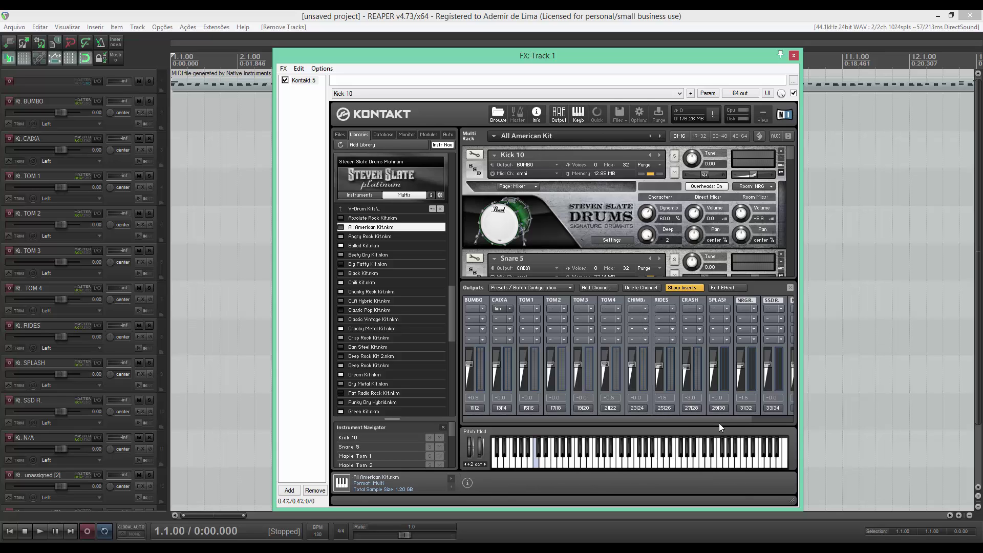
Step: Play the drum part to check which REAPER tracks receive signal with the new output assignments, and stop playback
left_click_drag(707, 419, 687, 426)
left_click(44, 533)
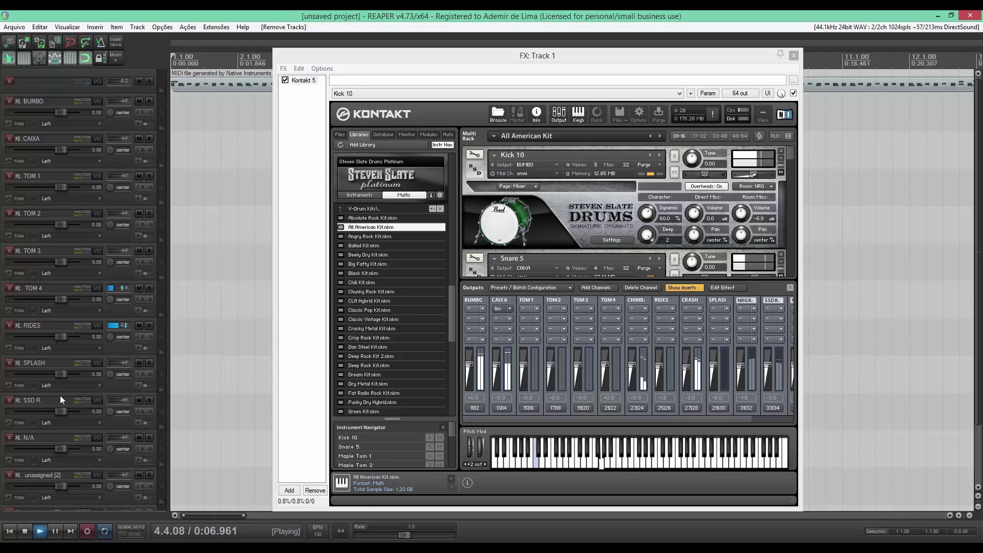
scroll(1, 351, "down", 2)
scroll(2, 348, "up", 3)
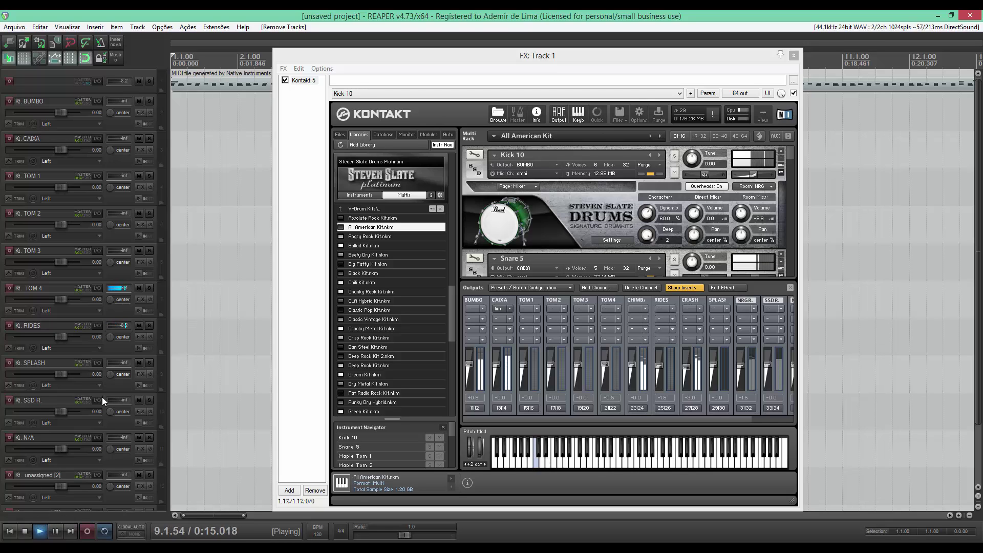
left_click(26, 530)
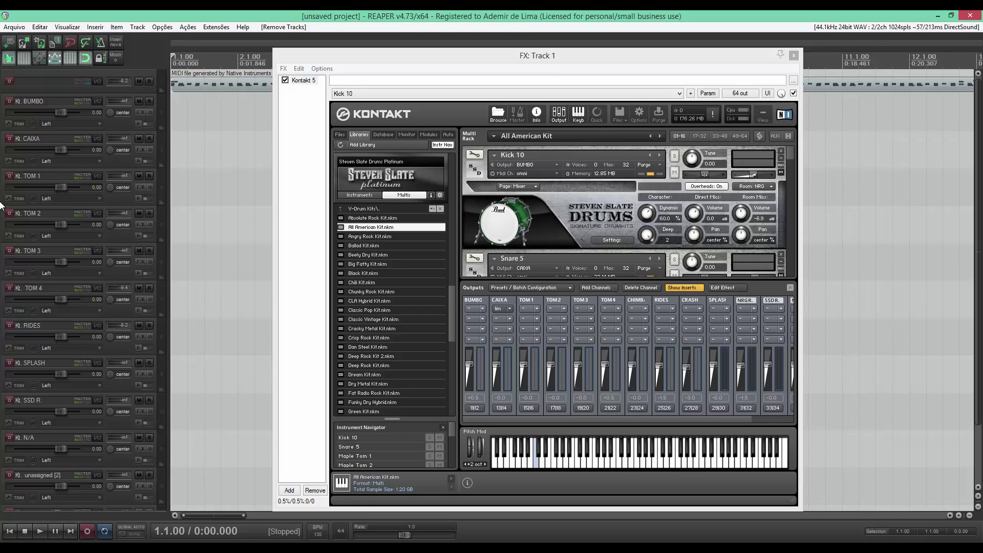
Step: Select the MIDI track and enlarge its height to show its full set of controls
left_click(146, 87)
left_click_drag(143, 91, 140, 111)
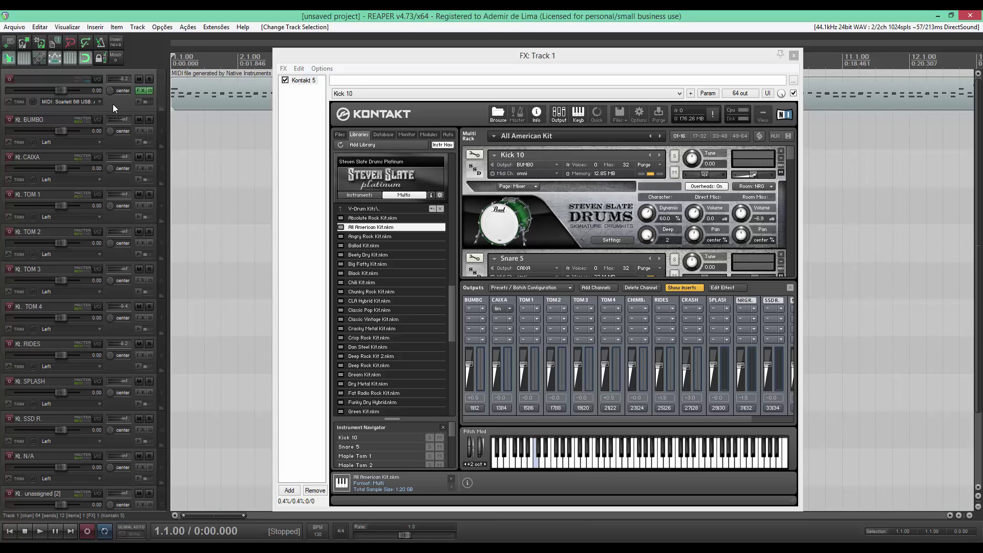
left_click(298, 85)
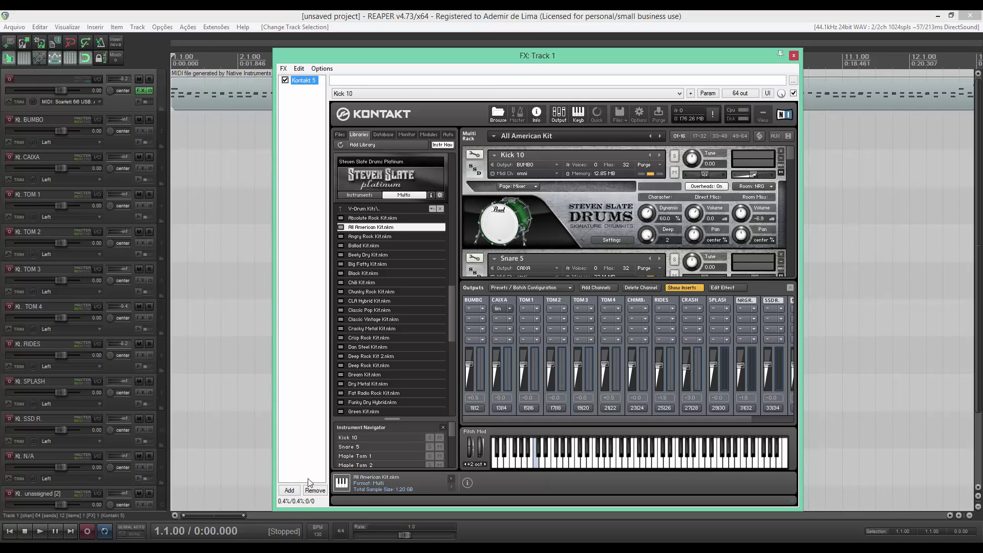
right_click(306, 76)
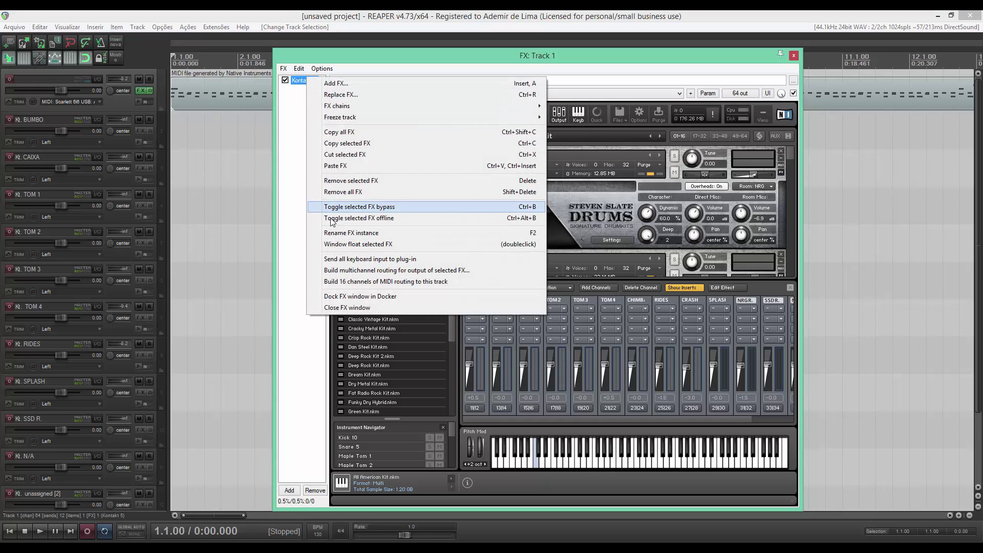
left_click(221, 195)
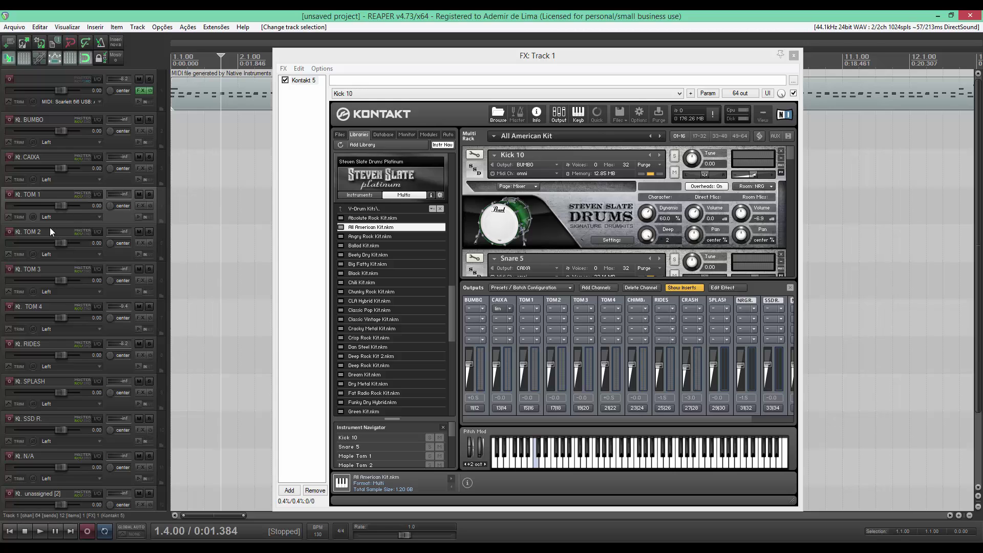
Step: Compare the MIDI track's send sources with the output channel assignments in Kontakt
left_click(125, 102)
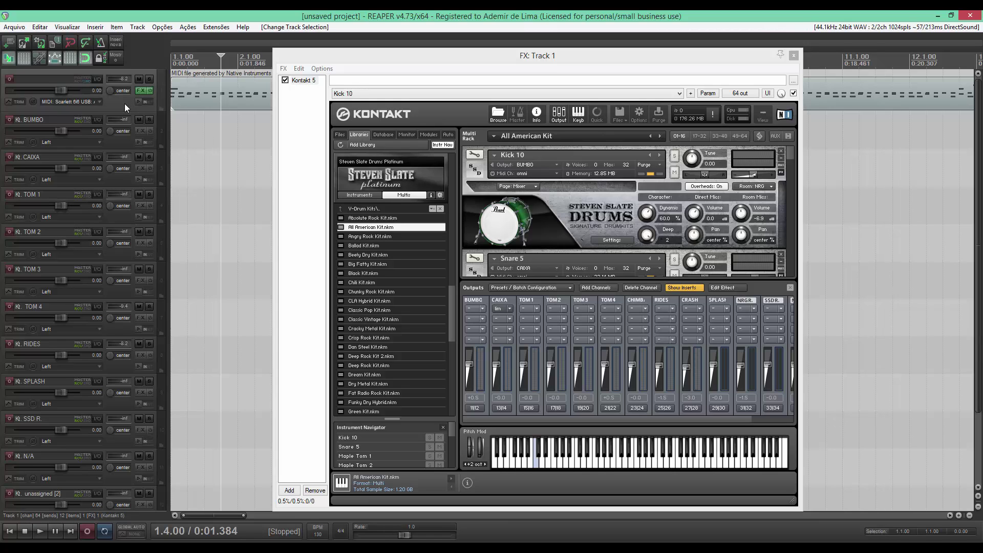
left_click(97, 79)
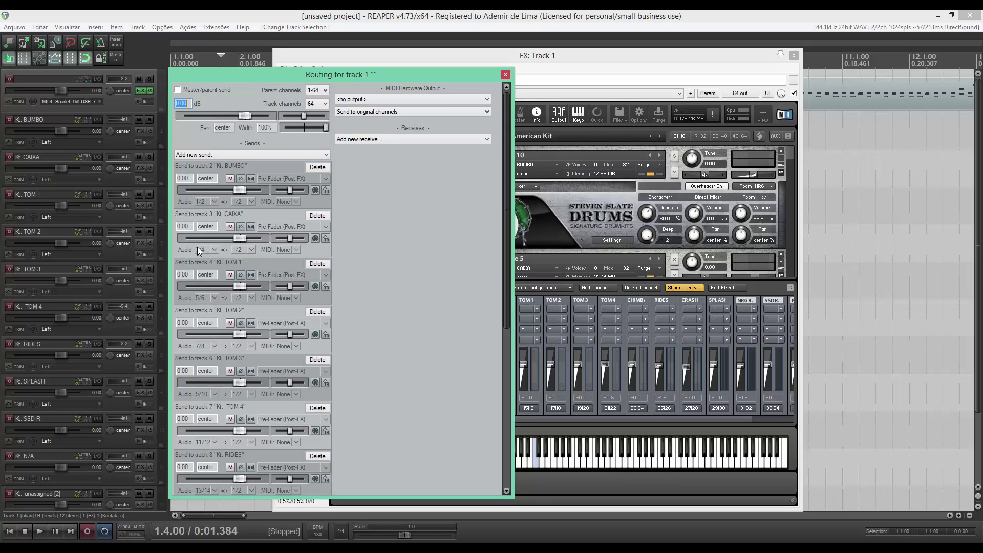
left_click(564, 54)
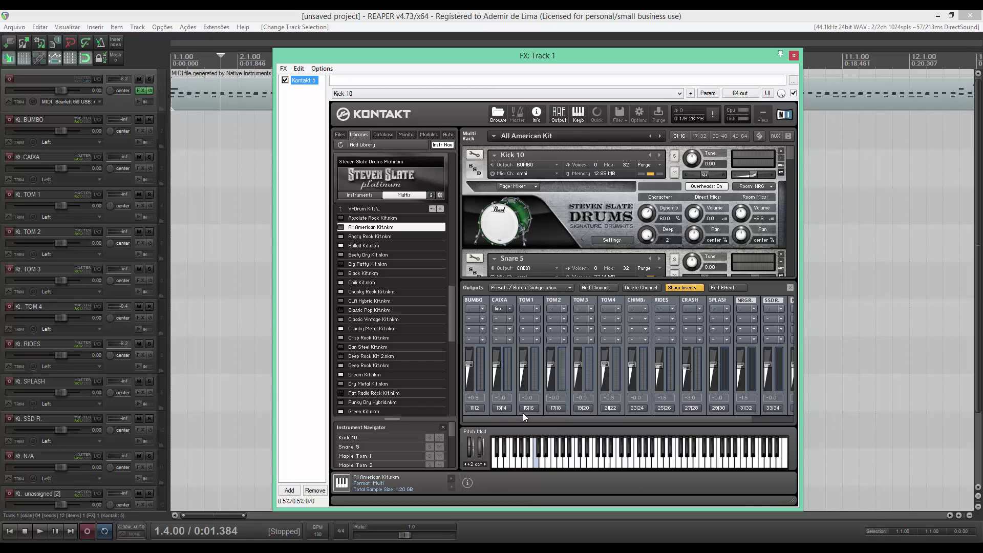
Step: Set the MIDI track's send to Kt. BUMBO to take its audio from stereo source 11/12
left_click(96, 79)
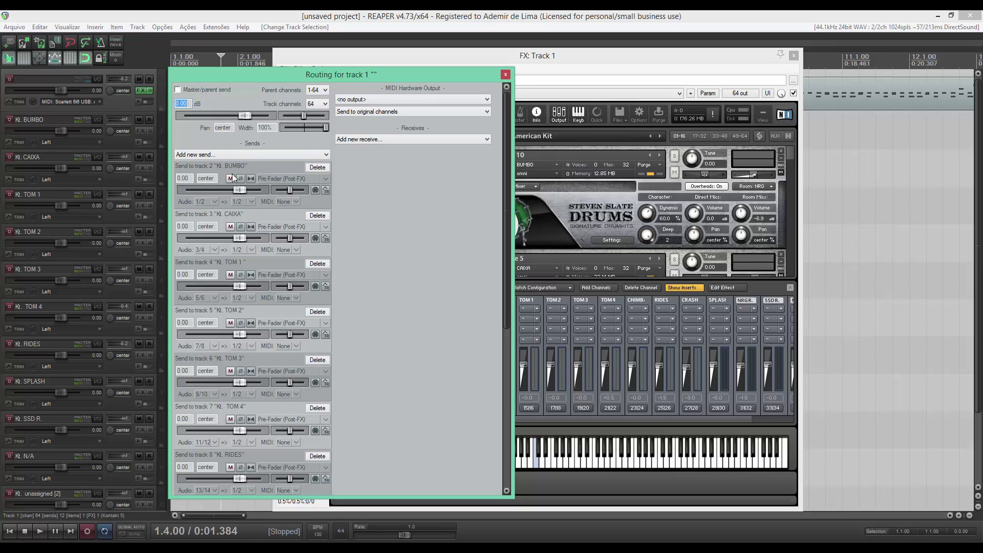
left_click(199, 201)
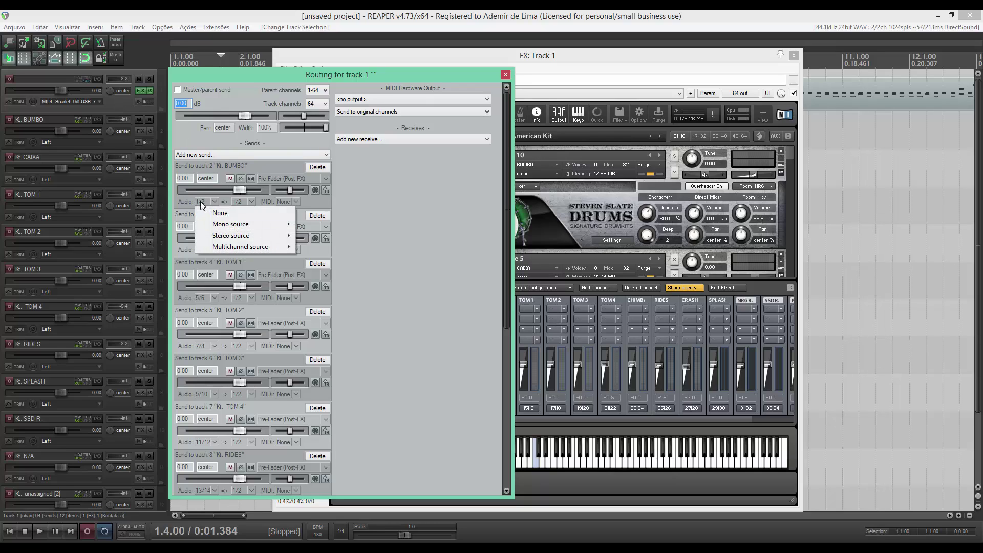
mouse_move(281, 235)
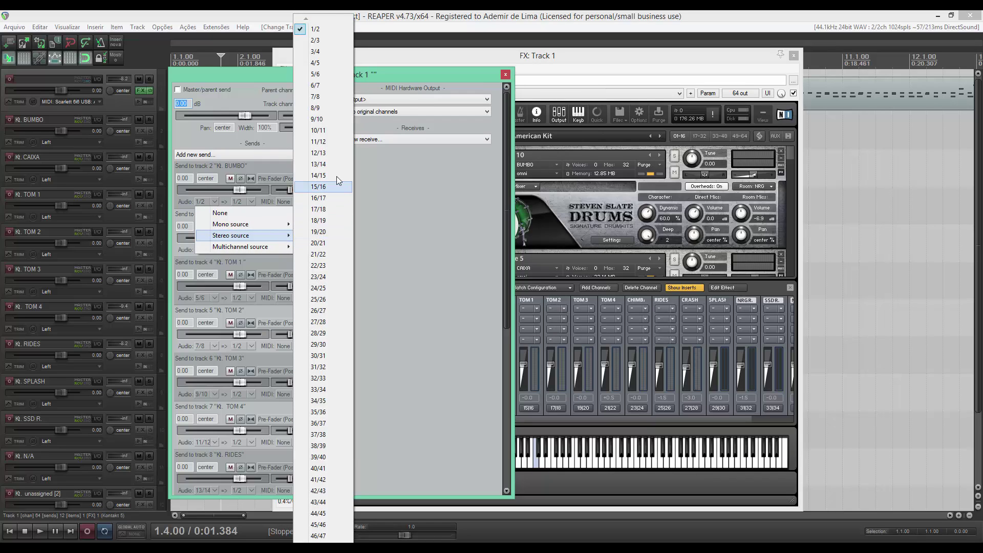
left_click(326, 143)
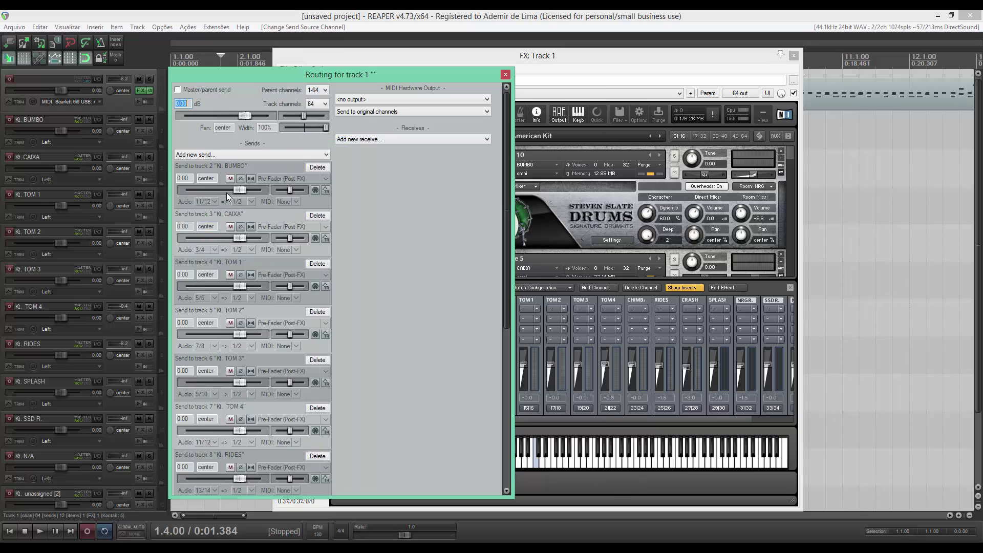
Step: Set the send to Kt. CAIXA to take its audio from stereo source 13/14, and close the routing window
left_click(201, 249)
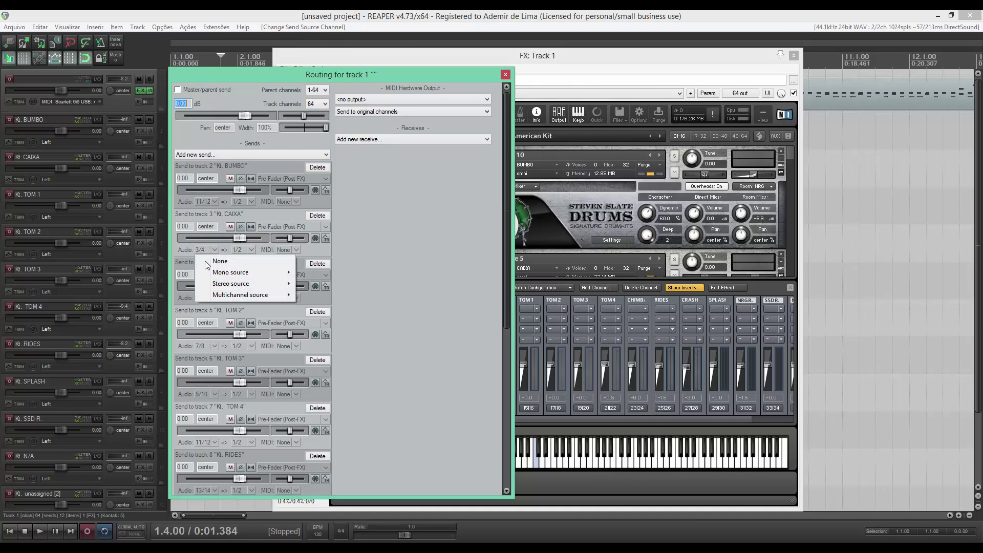
mouse_move(250, 289)
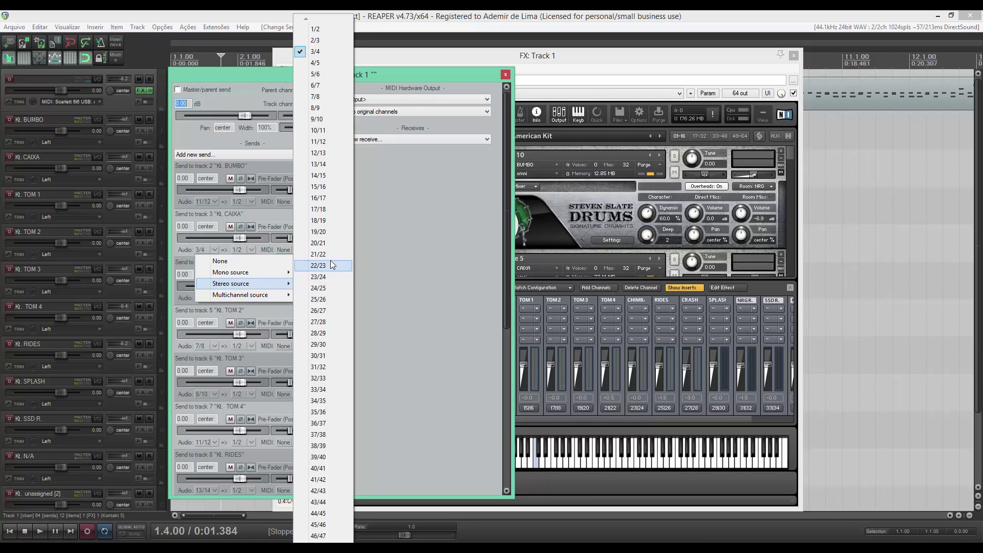
left_click(326, 166)
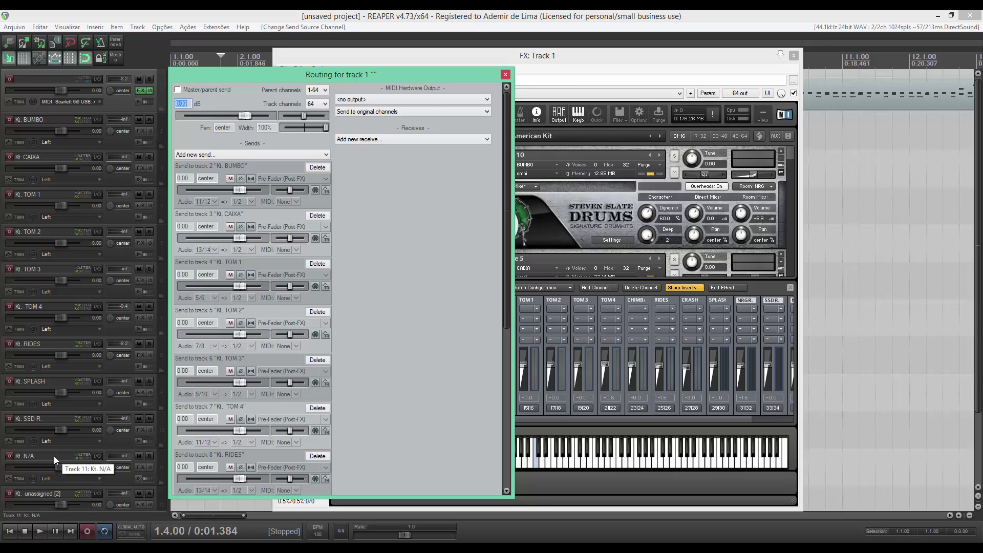
key("Escape")
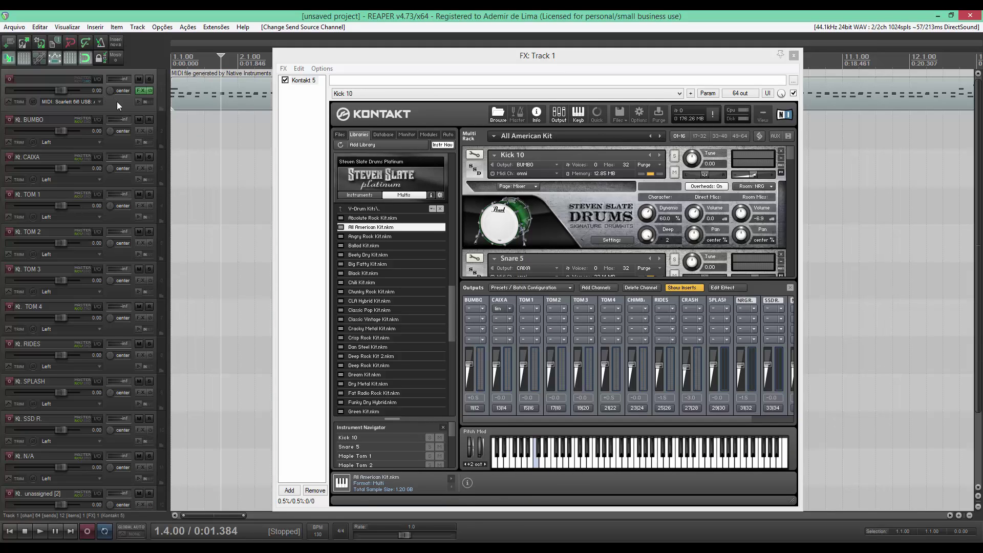
Step: Review the source channels of all the MIDI track's sends, and close the routing and FX windows
left_click(96, 79)
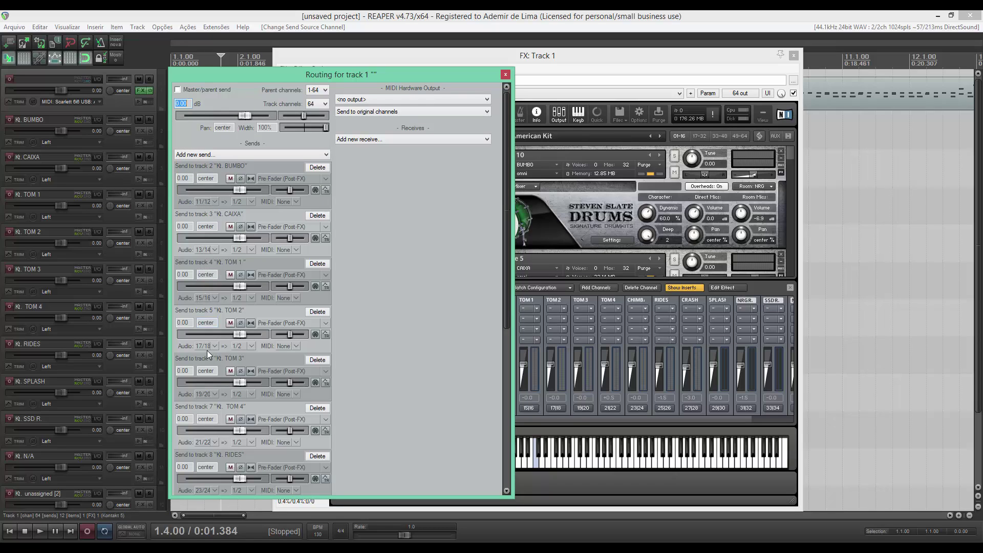
scroll(380, 339, "down", 5)
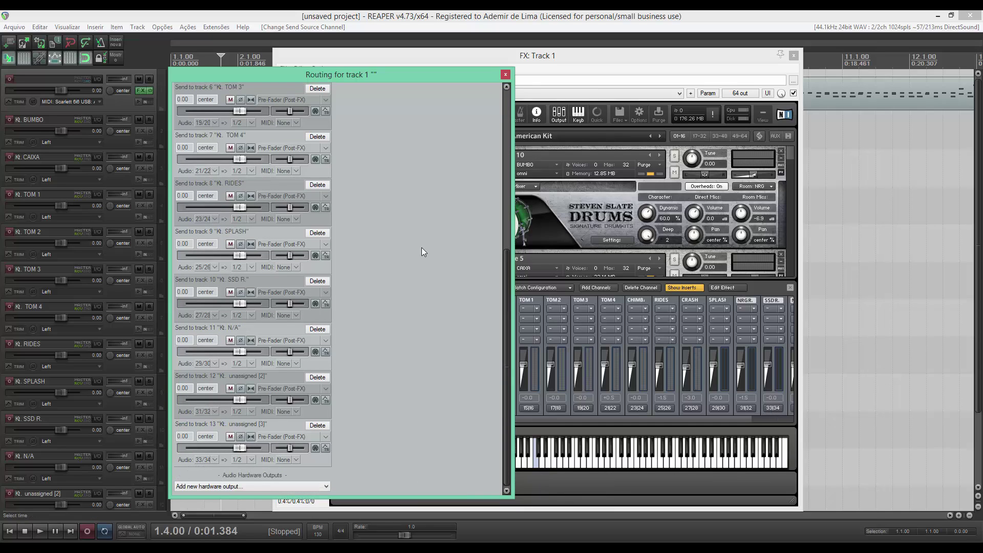
scroll(412, 277, "up", 6)
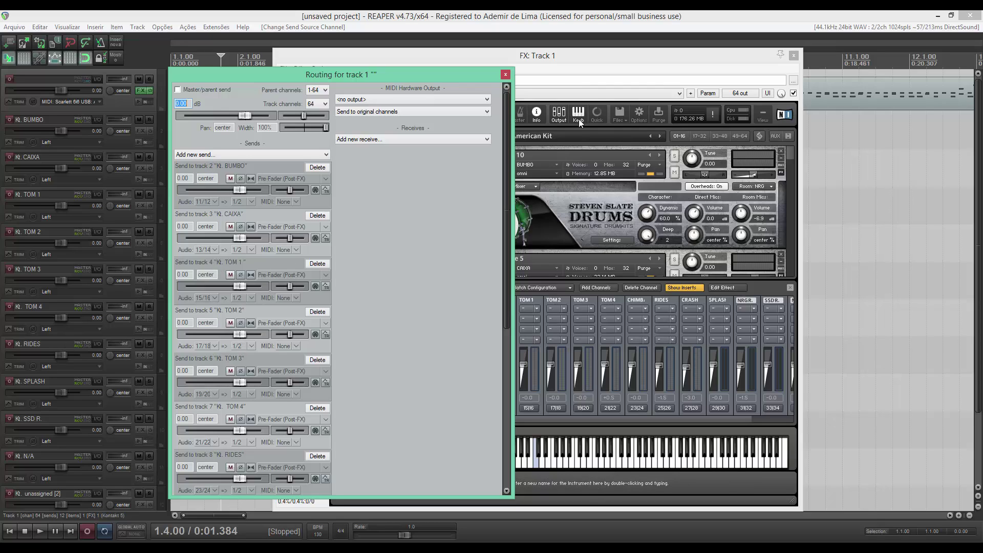
left_click(505, 75)
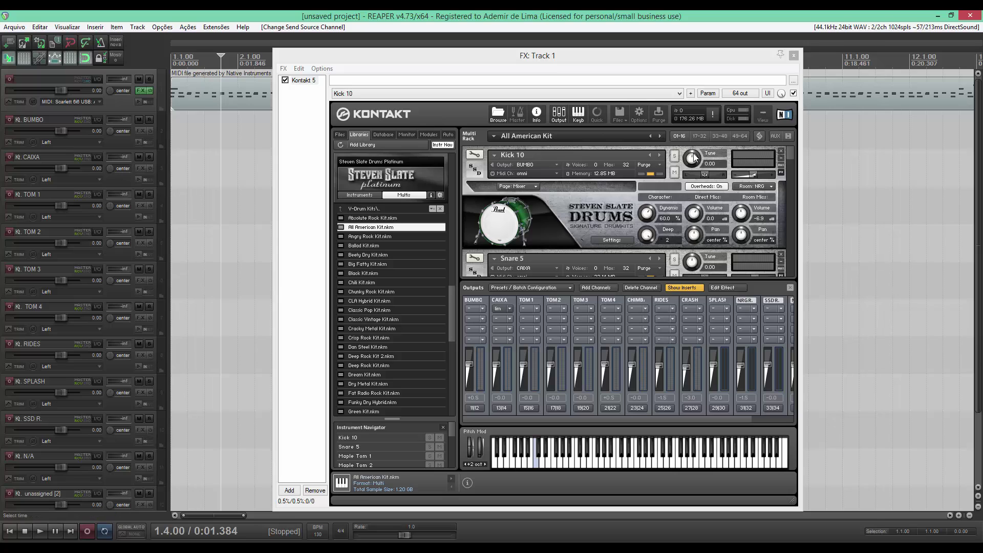
left_click(794, 55)
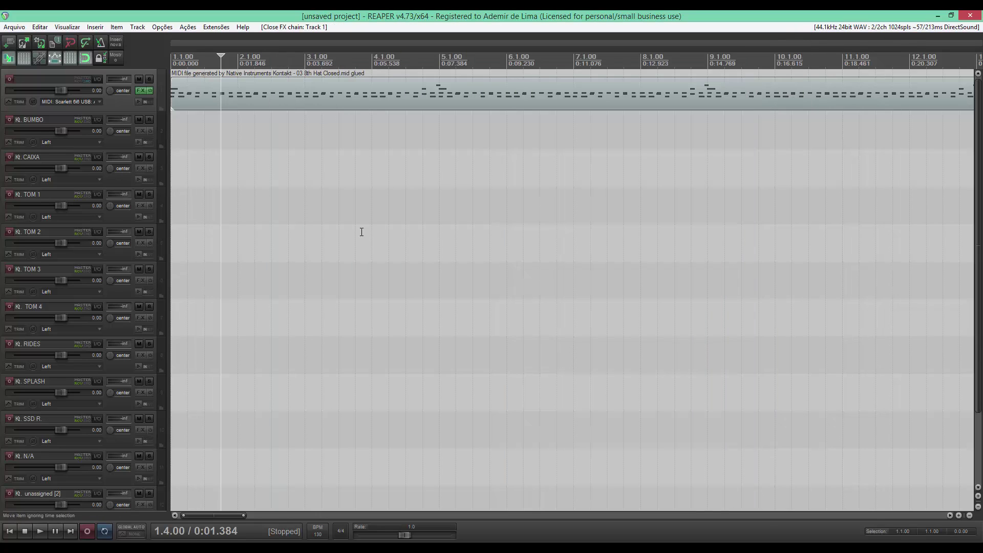
Step: Play the drum part with the MIDI track collapsed to minimum height to check each output track's signal, and pause playback
left_click(40, 532)
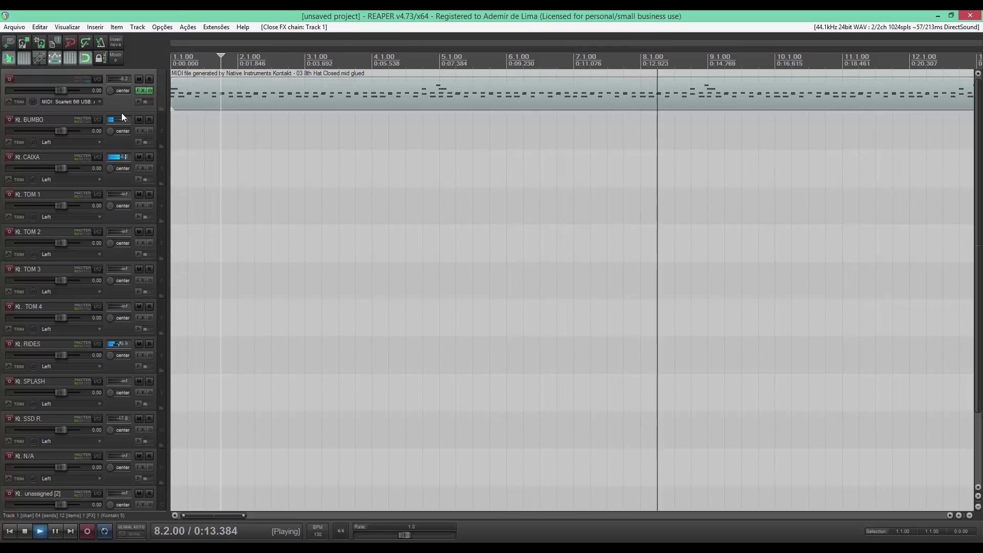
left_click_drag(122, 111, 121, 77)
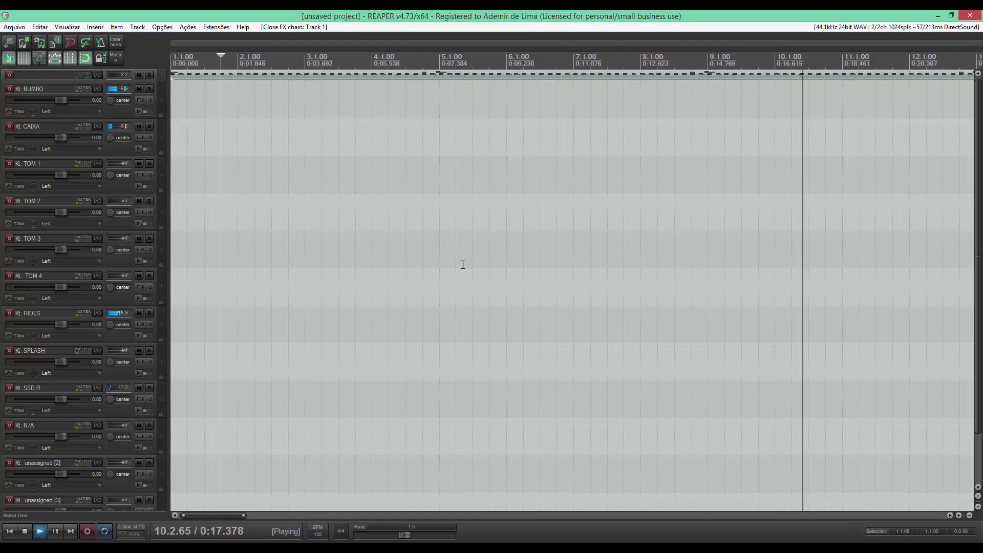
scroll(590, 275, "down", 6)
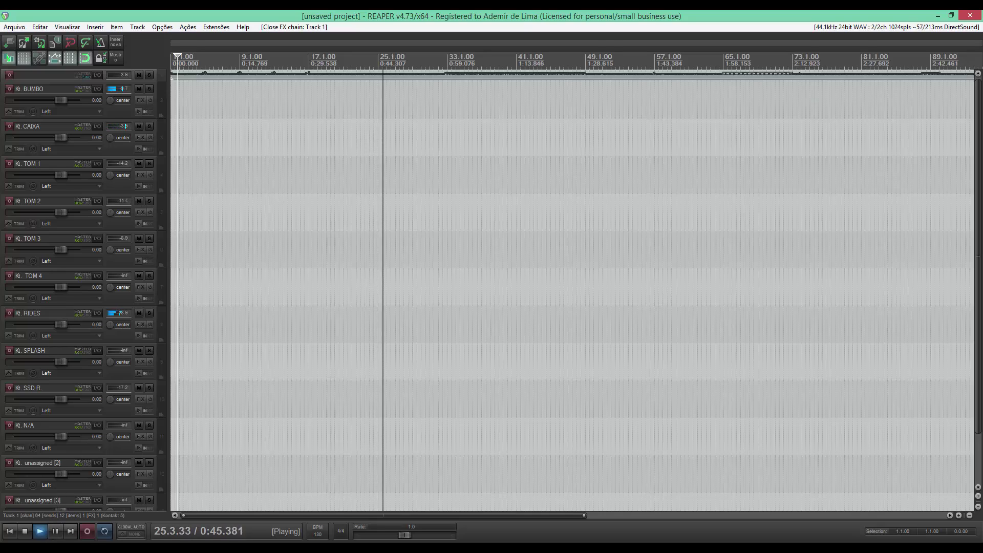
left_click(56, 533)
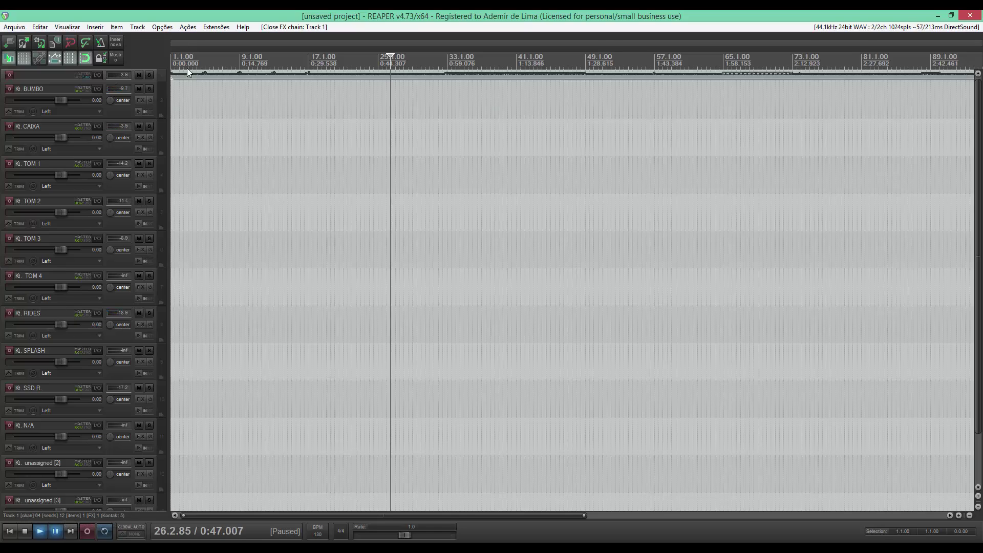
Step: Rename the Kt. RIDES track as CHIMBAL
double_click(36, 314)
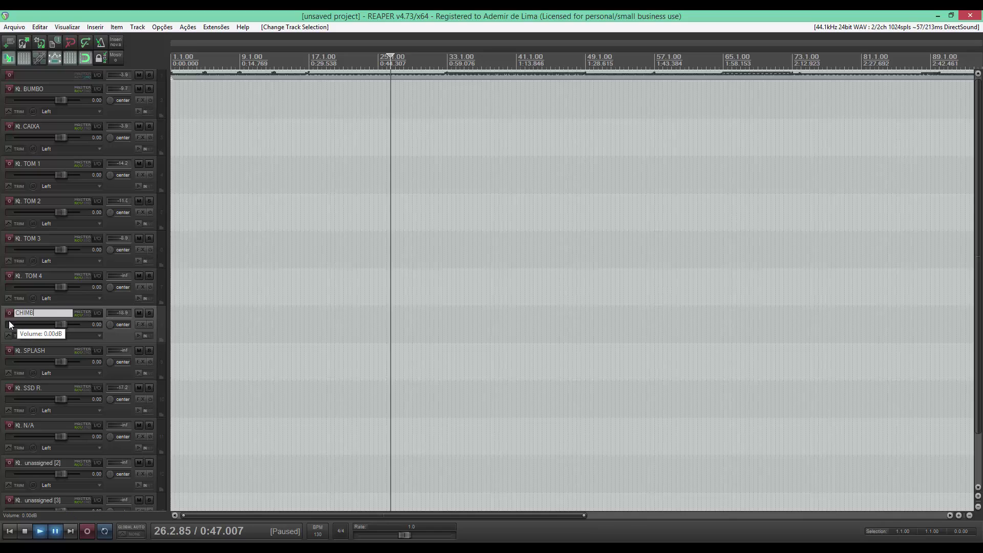
type("L")
key("Return")
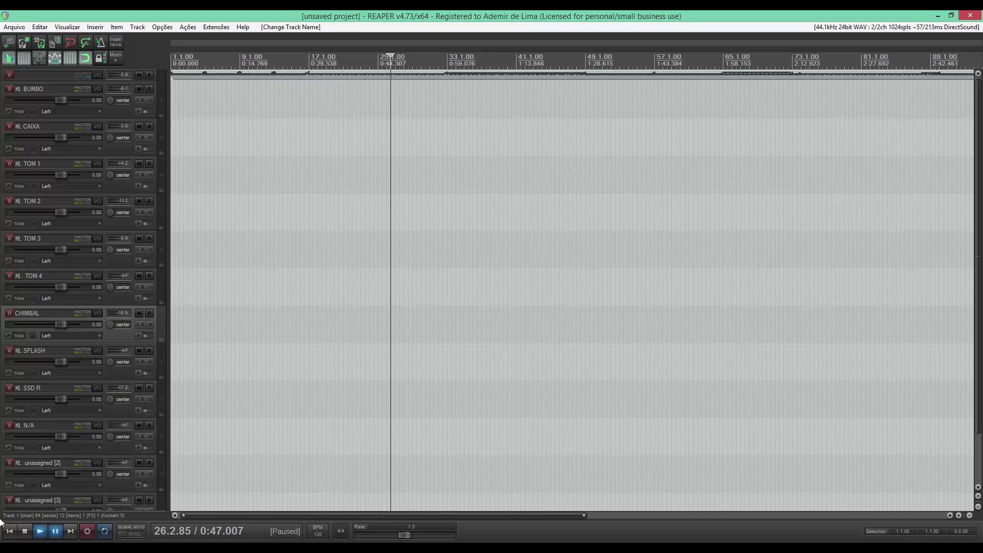
Step: Play the drum part, listen to the BUMBO, CAIXA and CHIMBAL tracks soloed one at a time, and stop playback
left_click(40, 531)
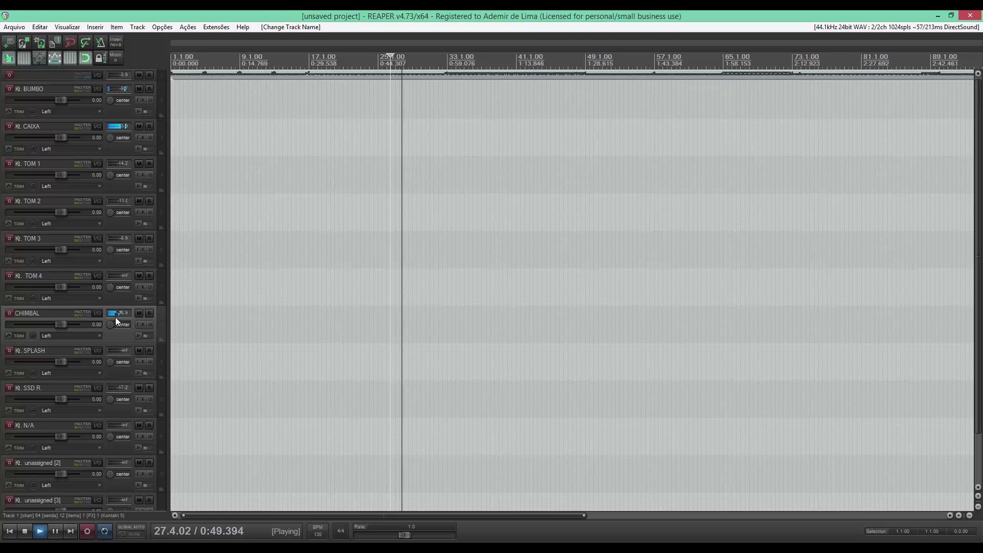
left_click(25, 531)
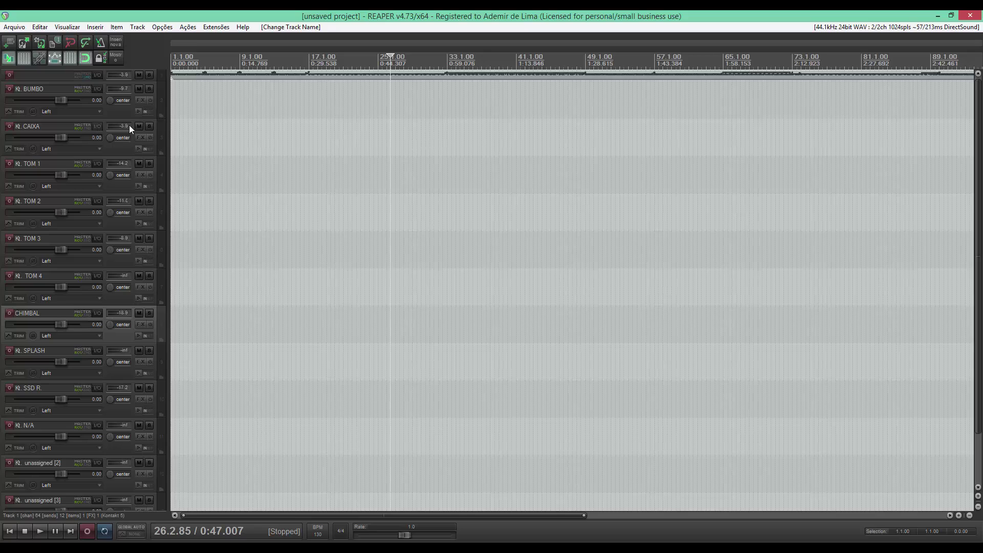
left_click(39, 531)
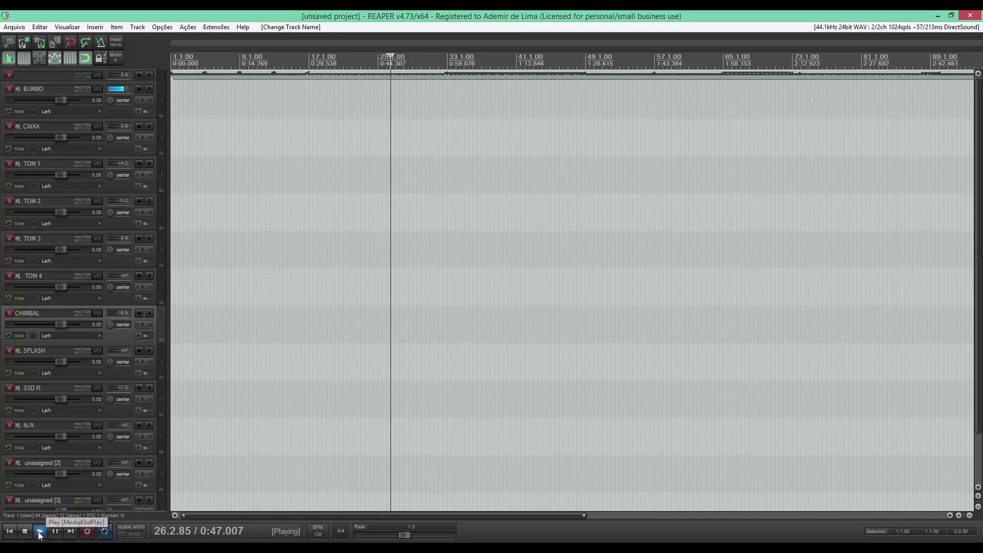
left_click(150, 90)
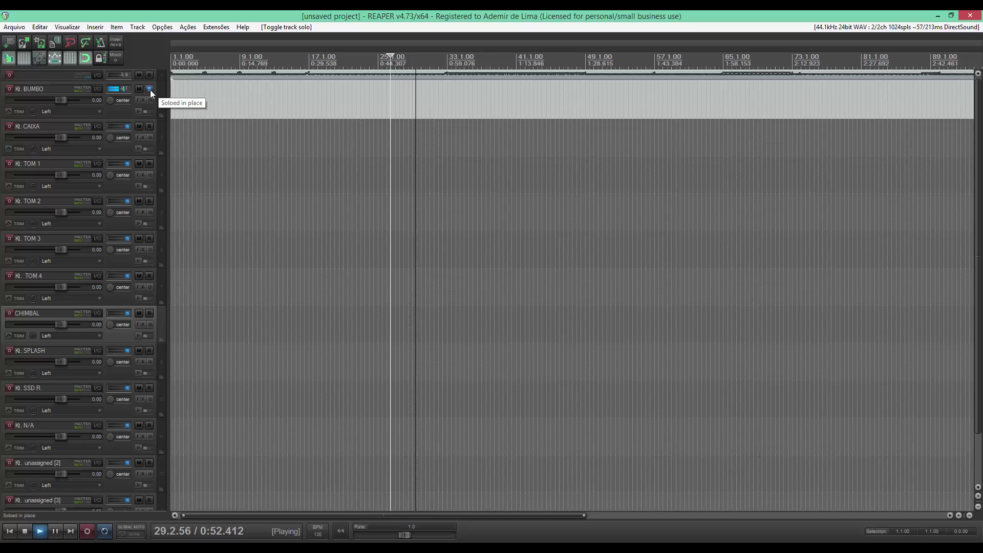
left_click(150, 89)
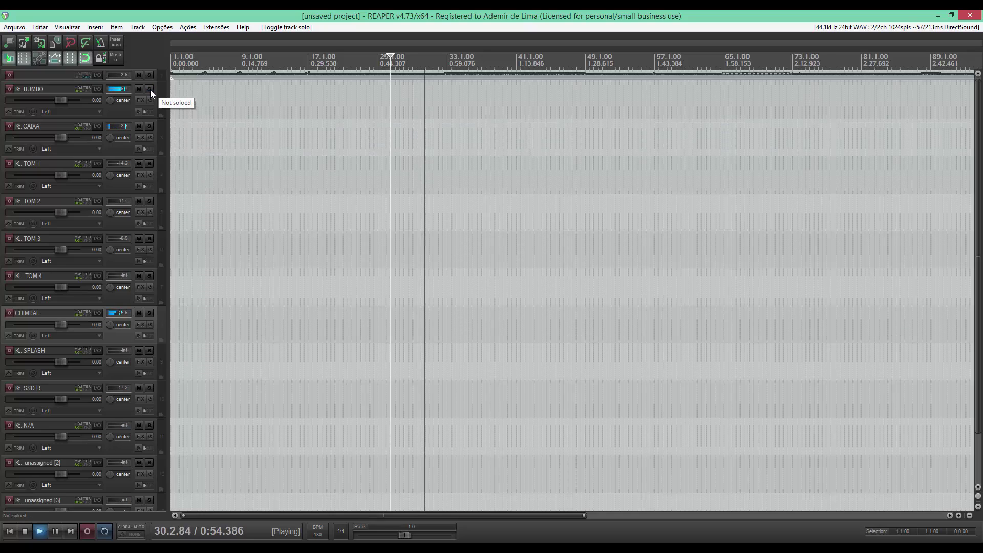
left_click(149, 126)
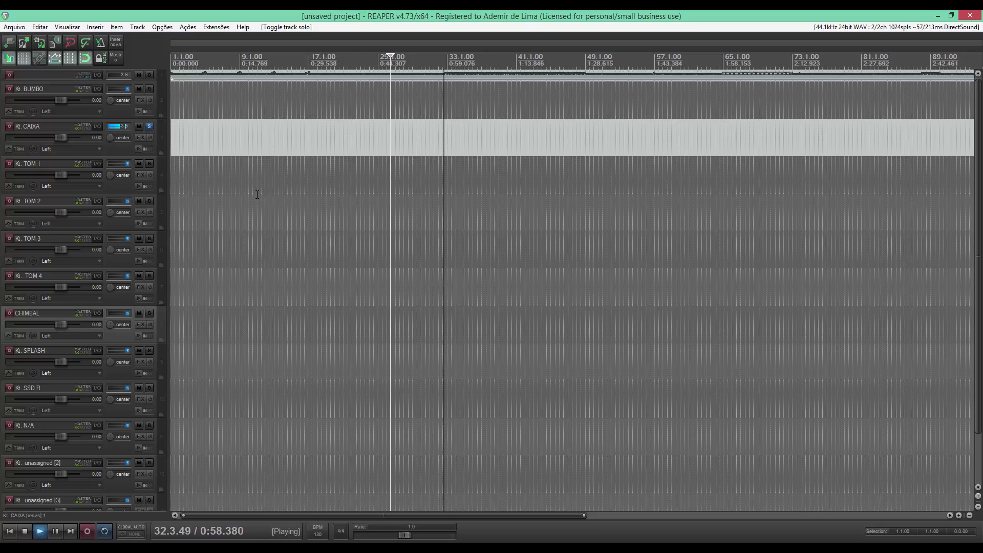
left_click(149, 126)
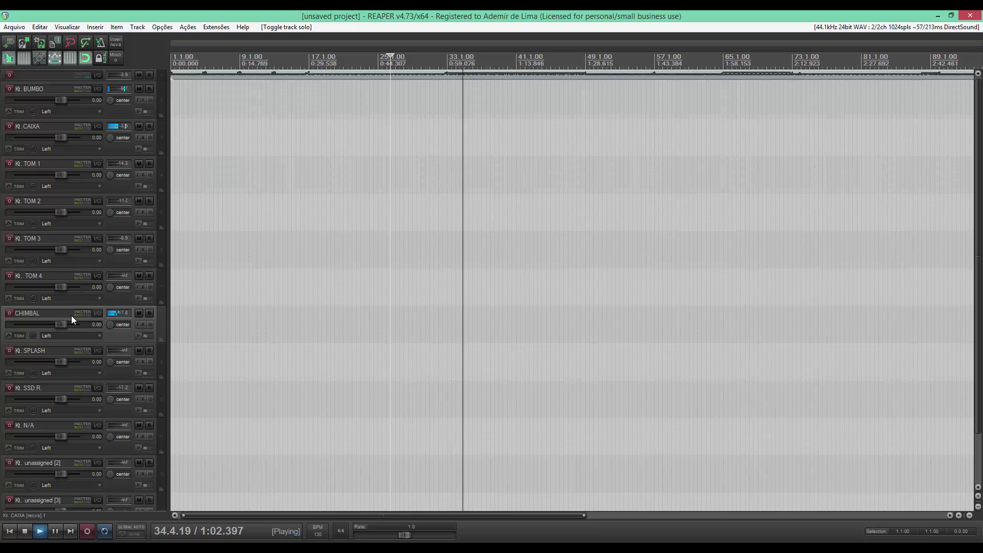
left_click(149, 314)
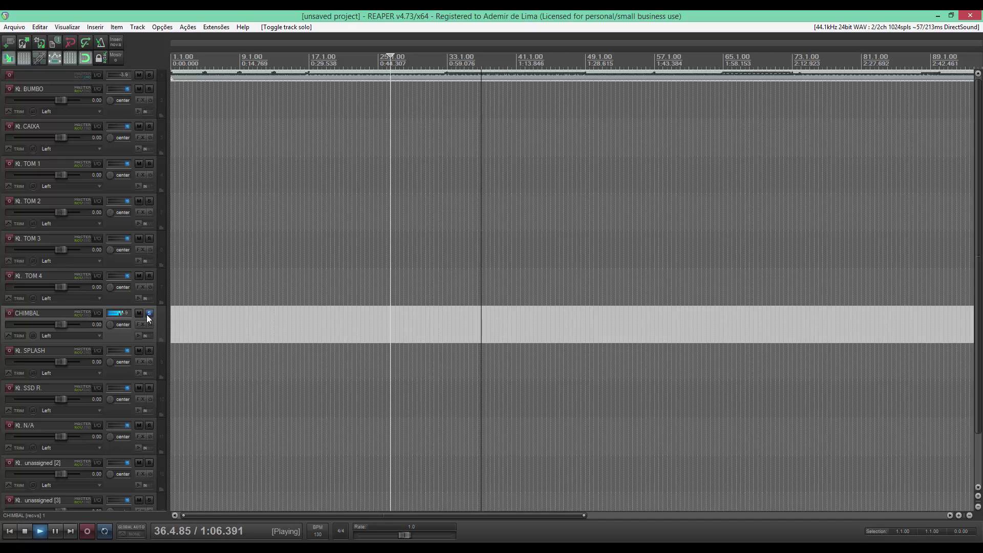
left_click(149, 313)
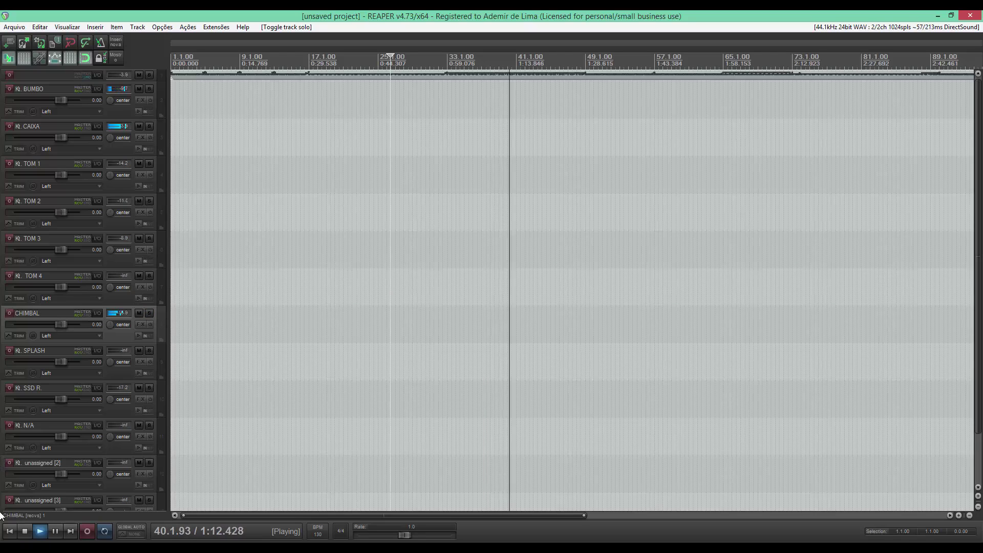
left_click(24, 531)
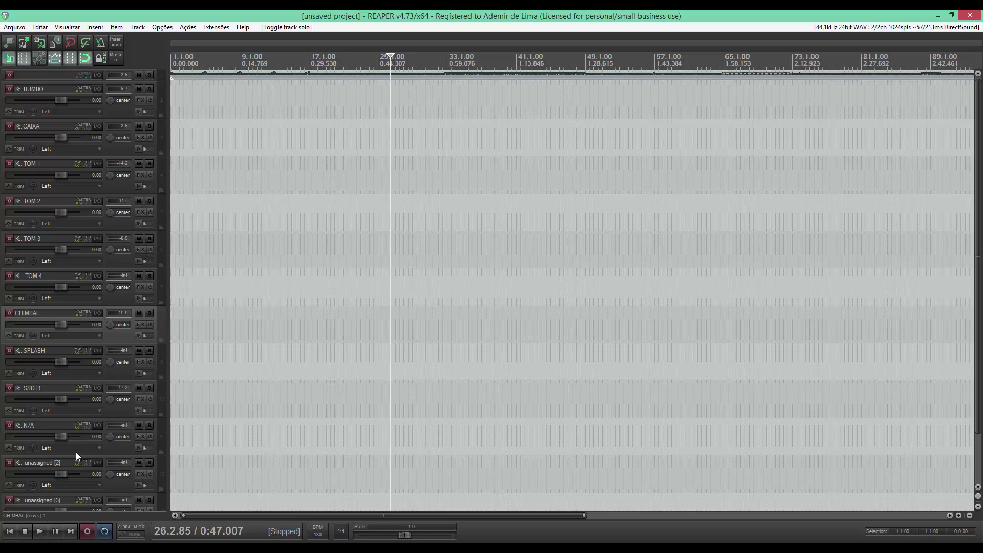
left_click(54, 532)
left_click(54, 532)
left_click(54, 533)
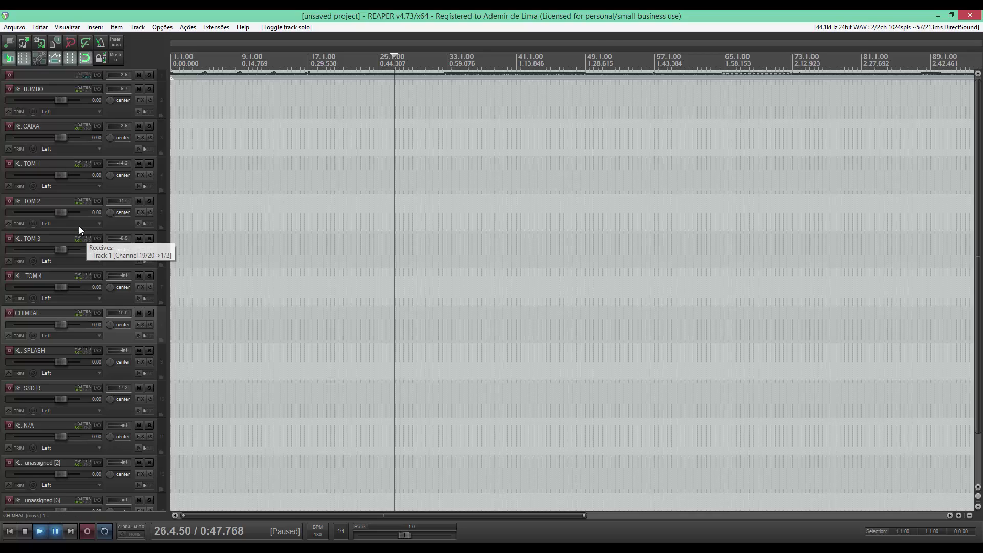
Step: Arm all twelve Kontakt output tracks for recording, from BUMBO down to unassigned [3], and stop the paused playback
left_click(9, 90)
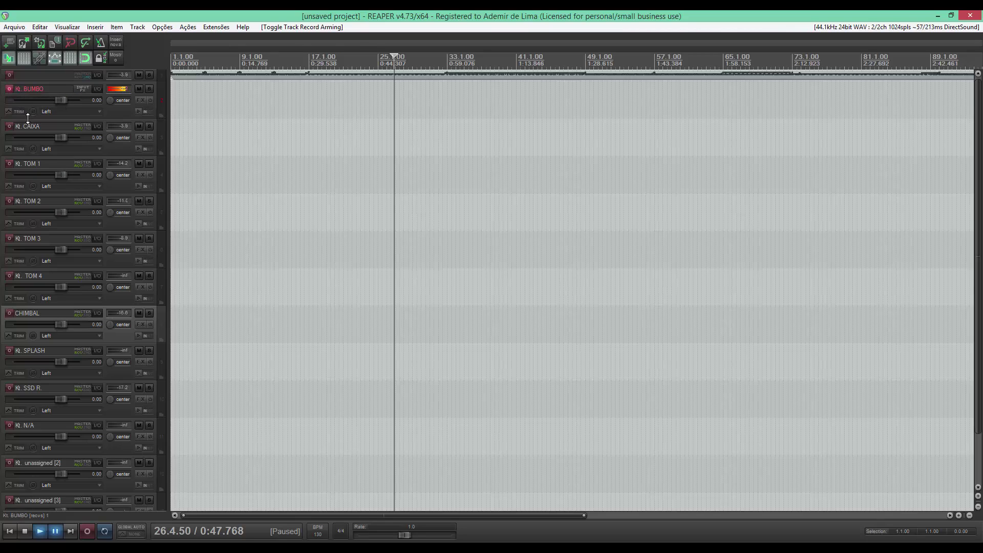
left_click(9, 126)
left_click(9, 164)
left_click(9, 201)
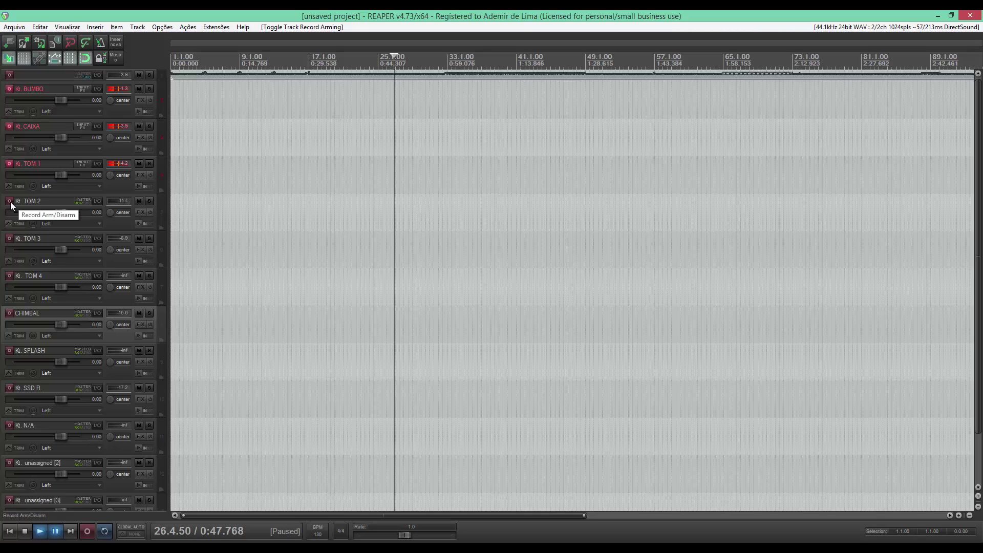
left_click(9, 239)
left_click(9, 276)
left_click(9, 314)
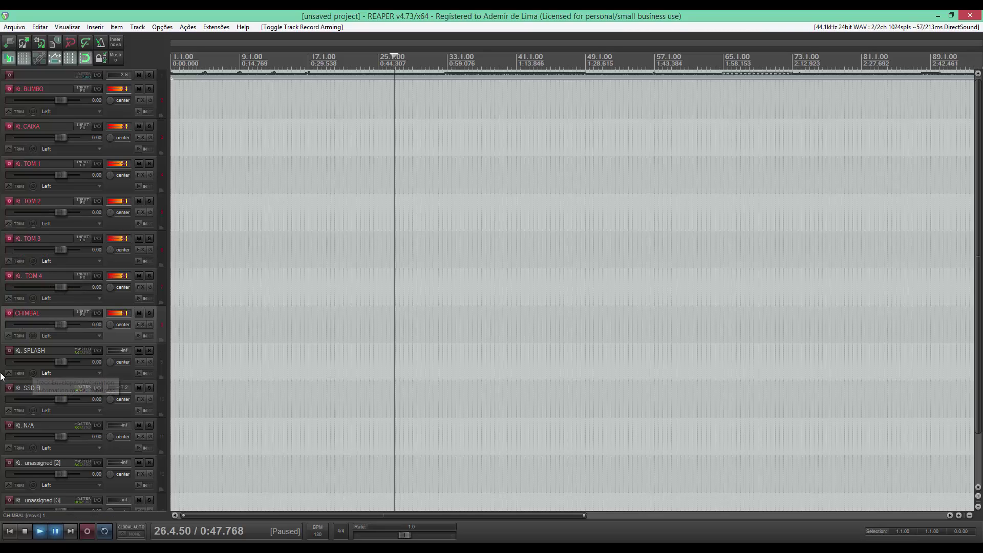
left_click(8, 351)
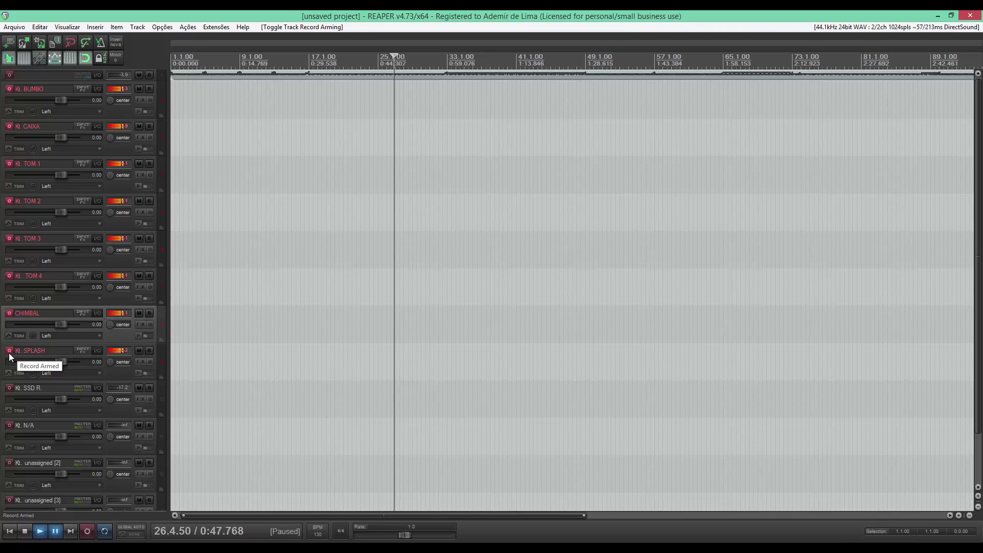
left_click(9, 389)
left_click(9, 425)
left_click(8, 463)
left_click(9, 501)
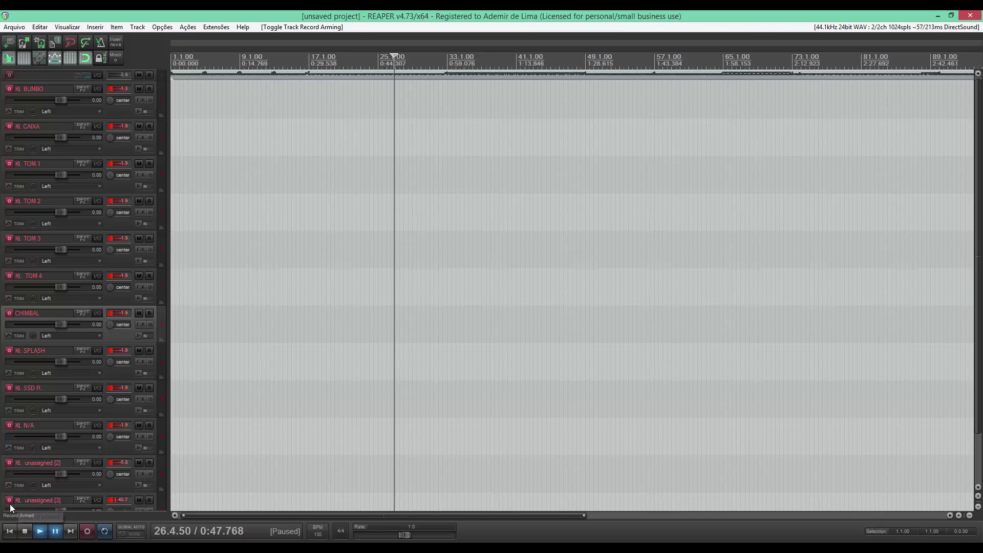
scroll(1, 325, "down", 1)
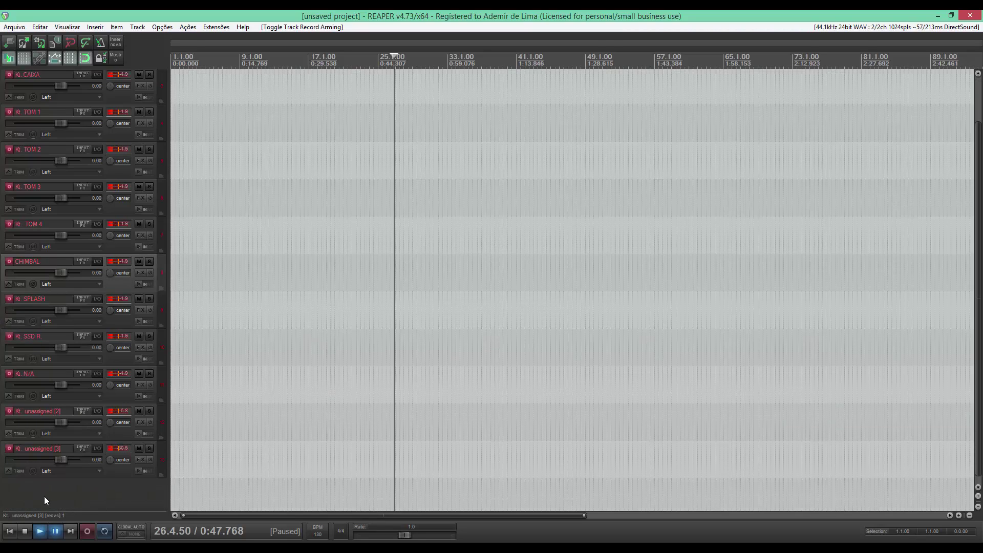
scroll(211, 338, "up", 2)
scroll(183, 333, "down", 6)
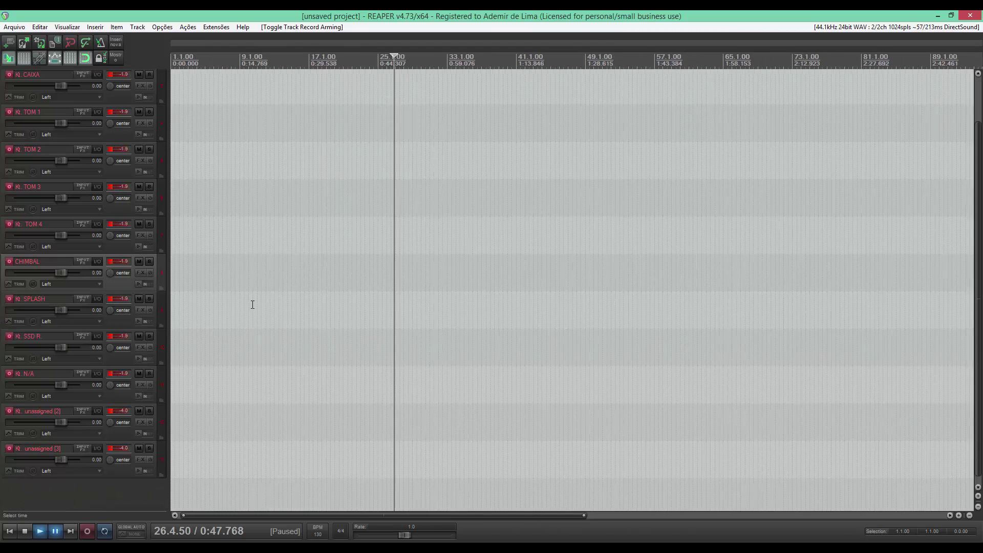
left_click(25, 533)
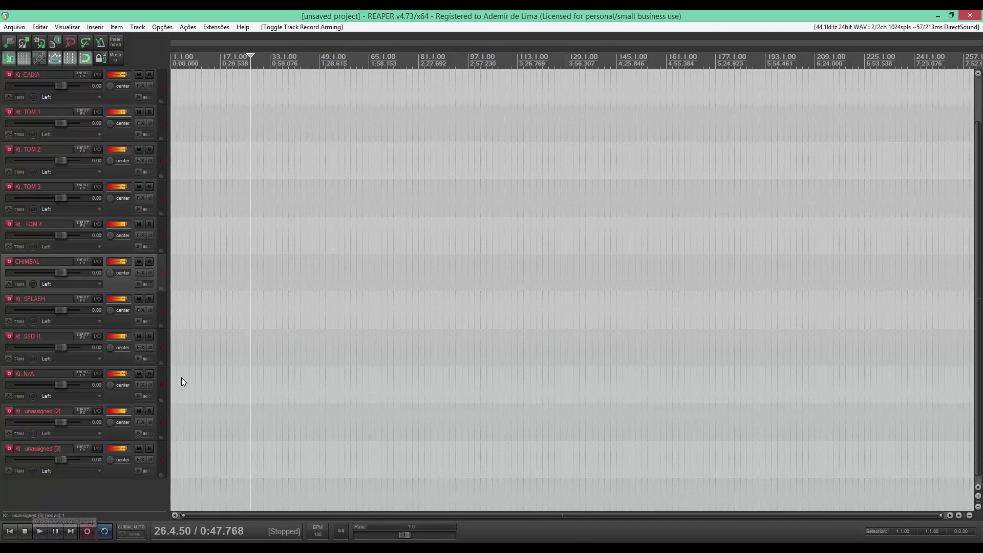
Step: Set the BUMBO track's record mode to output (stereo) and check that the output mode is selected
scroll(2, 287, "up", 3)
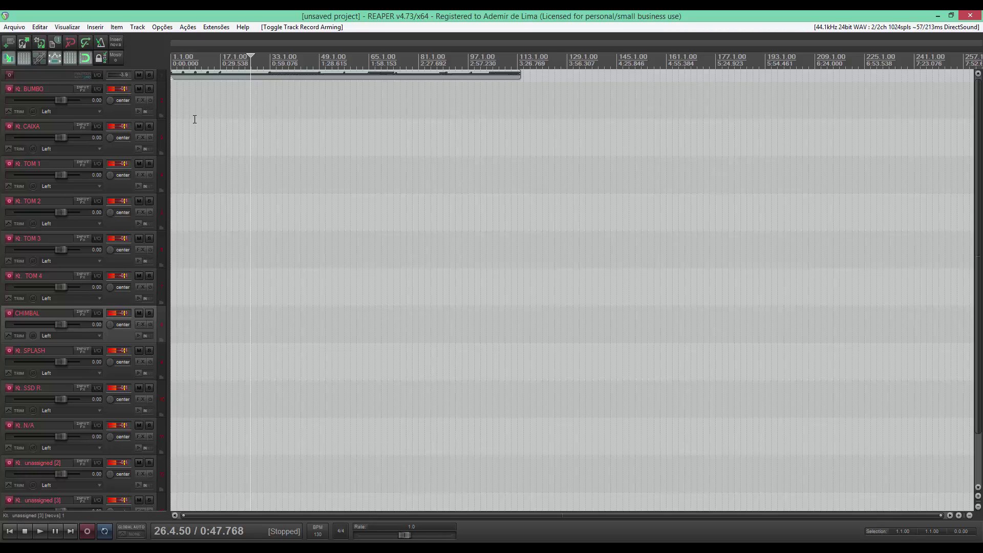
left_click(148, 114)
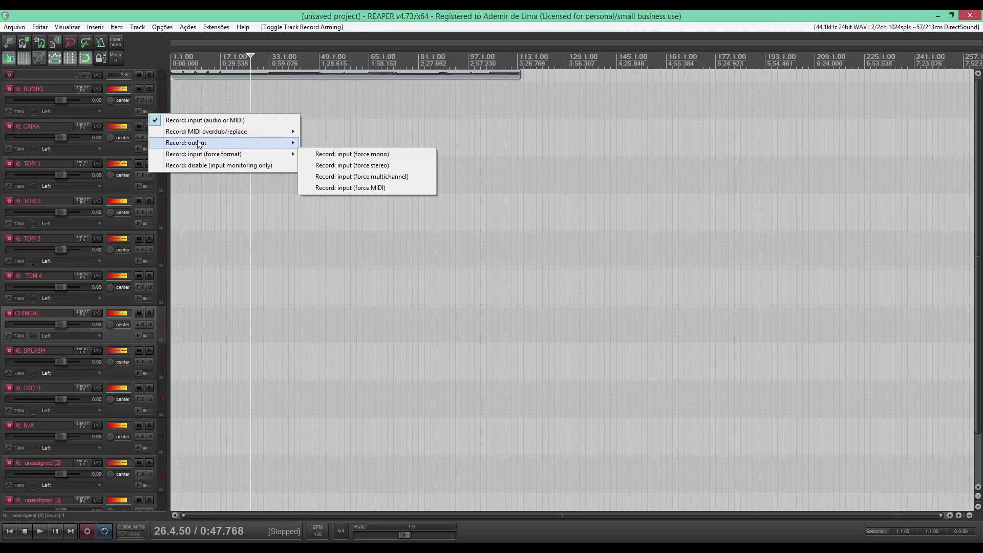
mouse_move(199, 144)
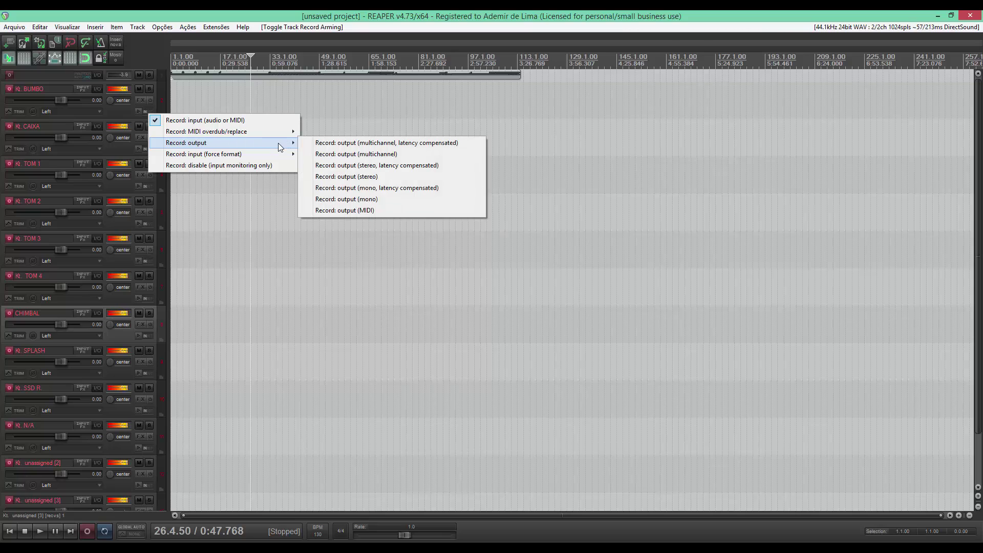
left_click(346, 176)
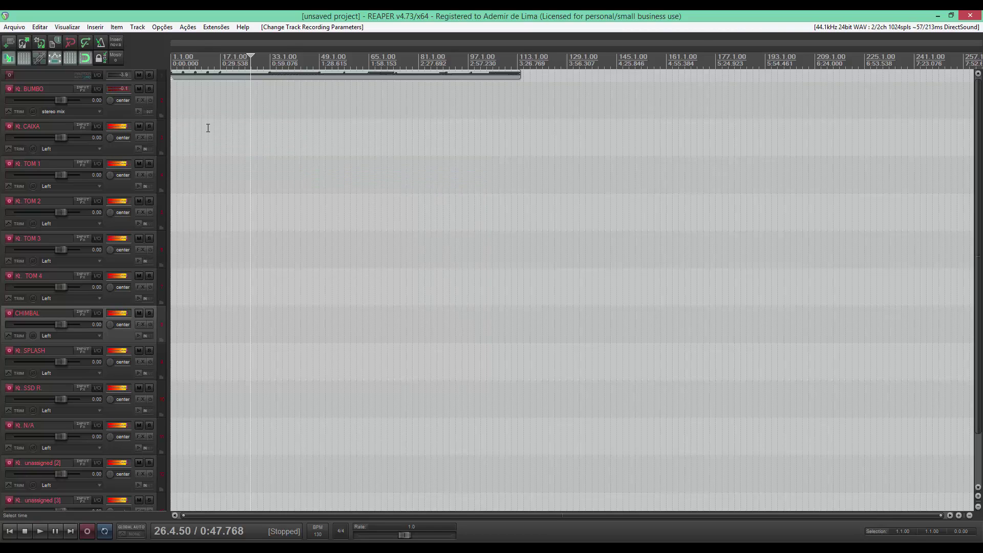
left_click(147, 112)
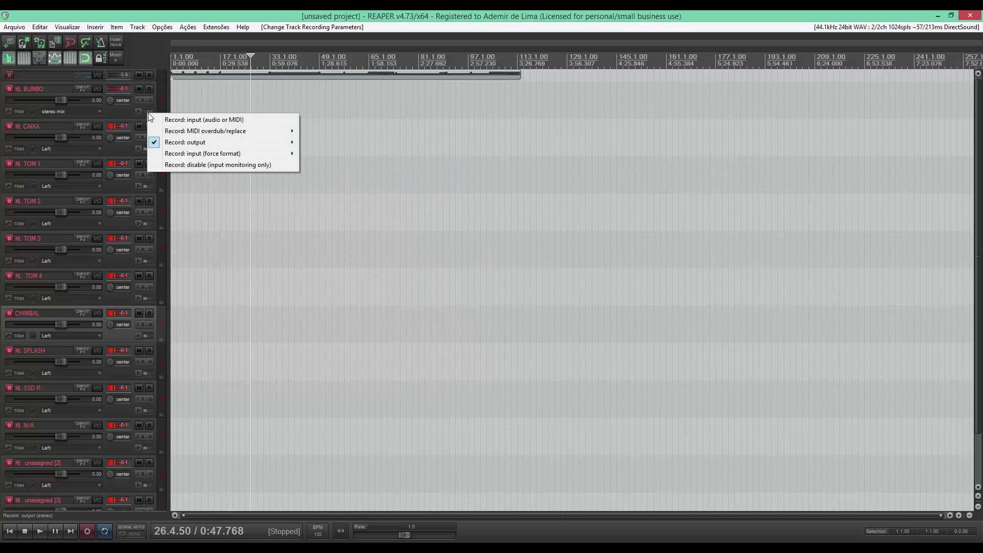
left_click(223, 264)
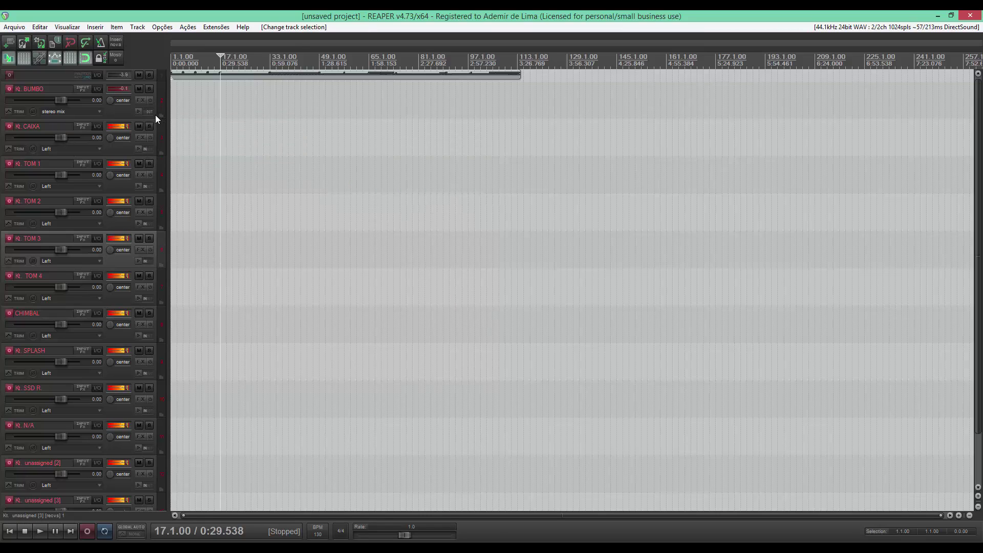
Step: Set the CAIXA track's record mode to output (stereo)
left_click(145, 149)
mouse_move(223, 178)
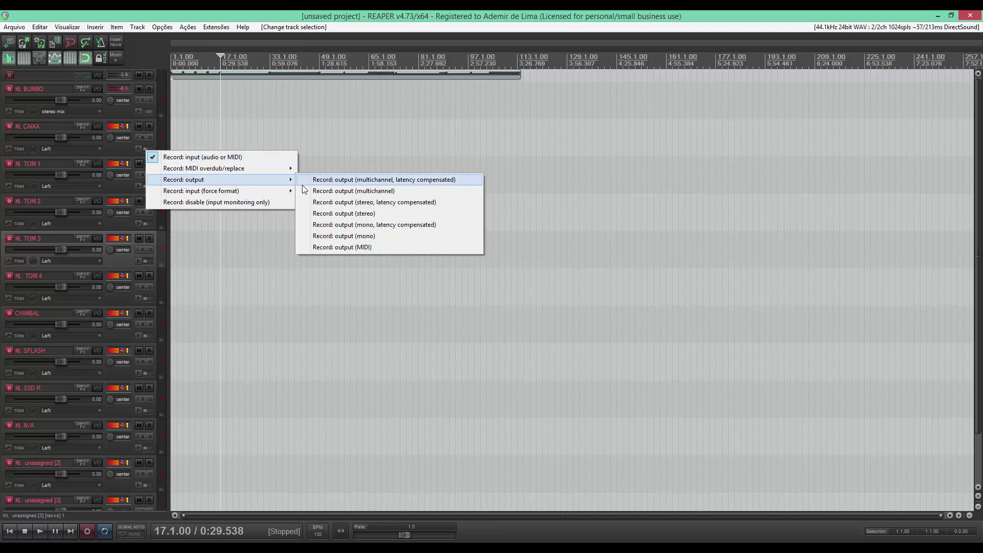
left_click(343, 214)
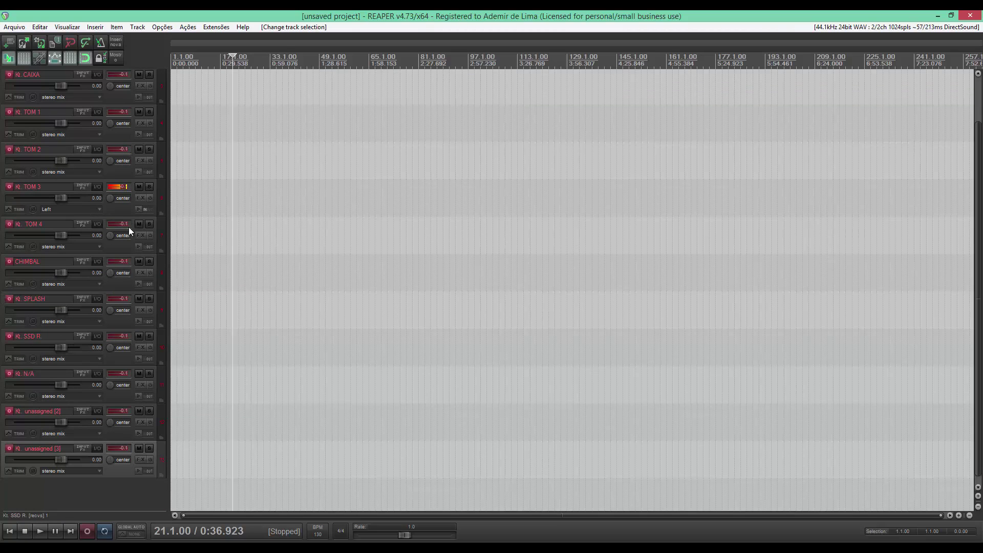
Step: Review the output recording options of the BUMBO track without changing them
scroll(4, 287, "up", 2)
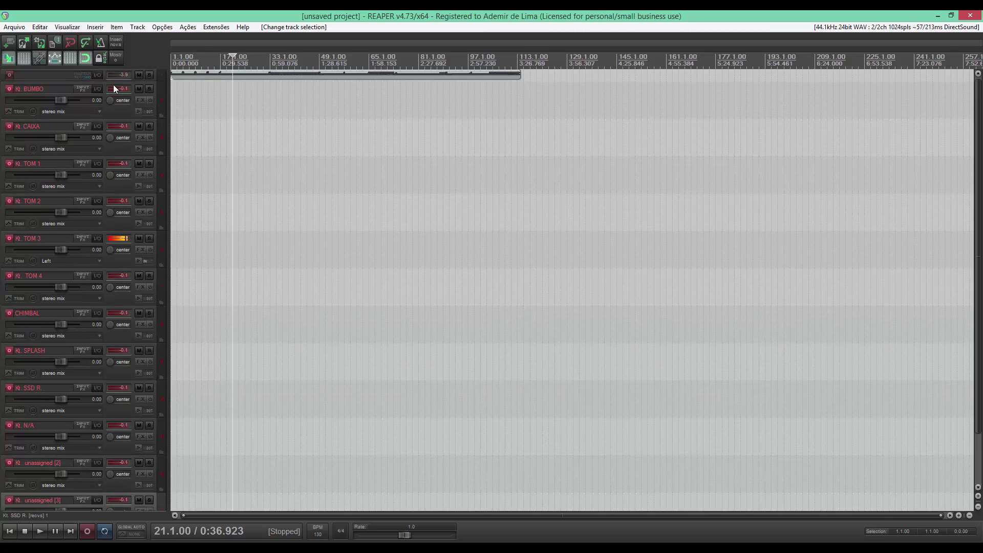
left_click(151, 112)
mouse_move(250, 142)
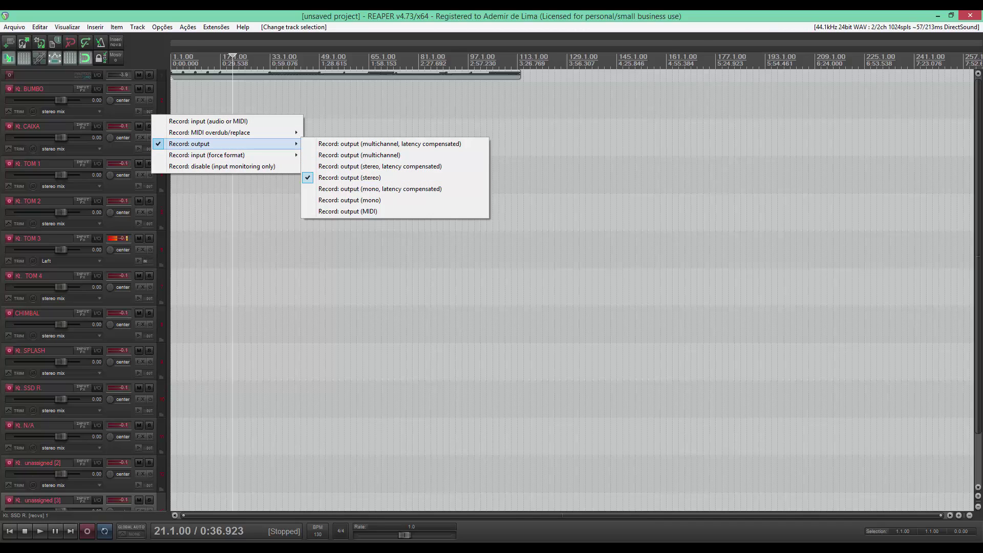
left_click(317, 347)
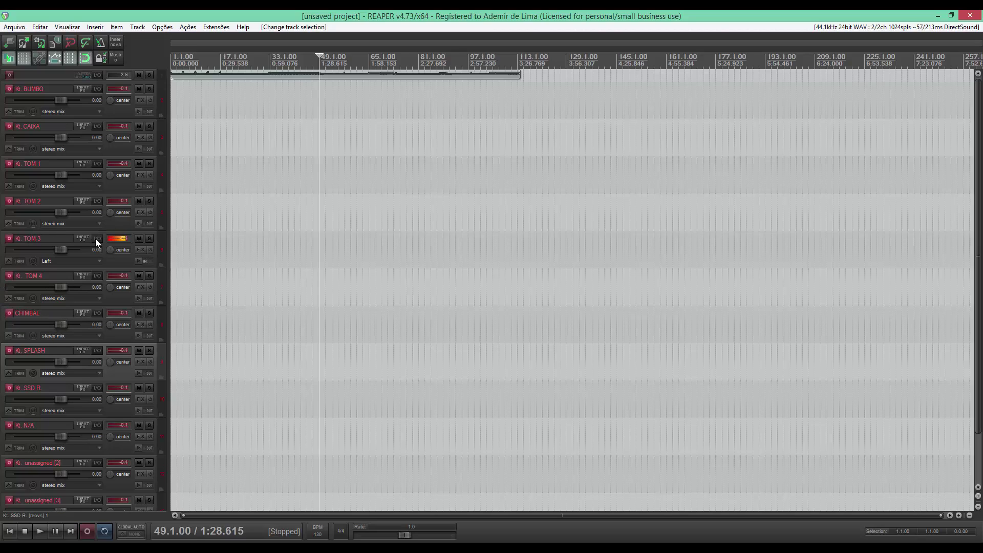
Step: Set the TOM 3 track's record mode to output (stereo) and check the record mode of all output tracks
left_click(147, 262)
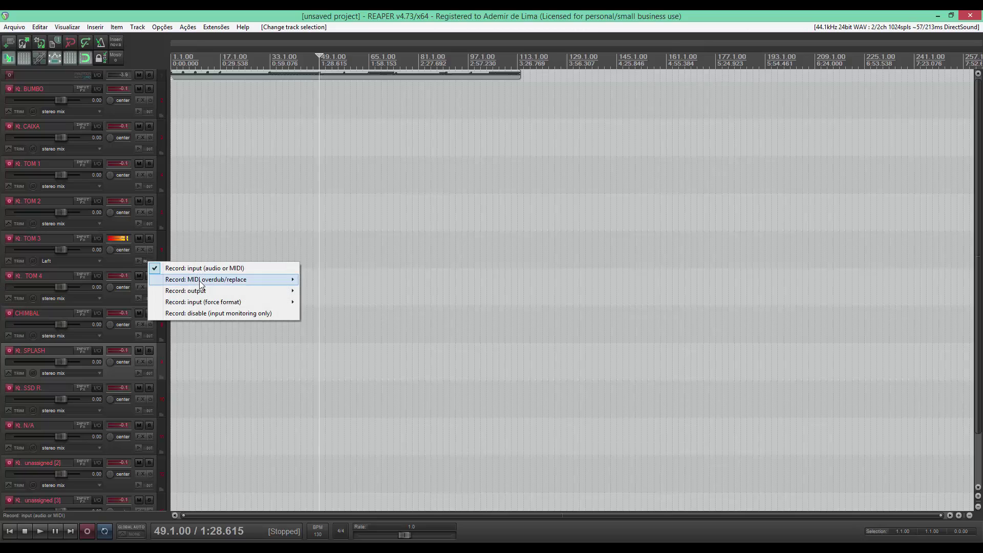
mouse_move(227, 291)
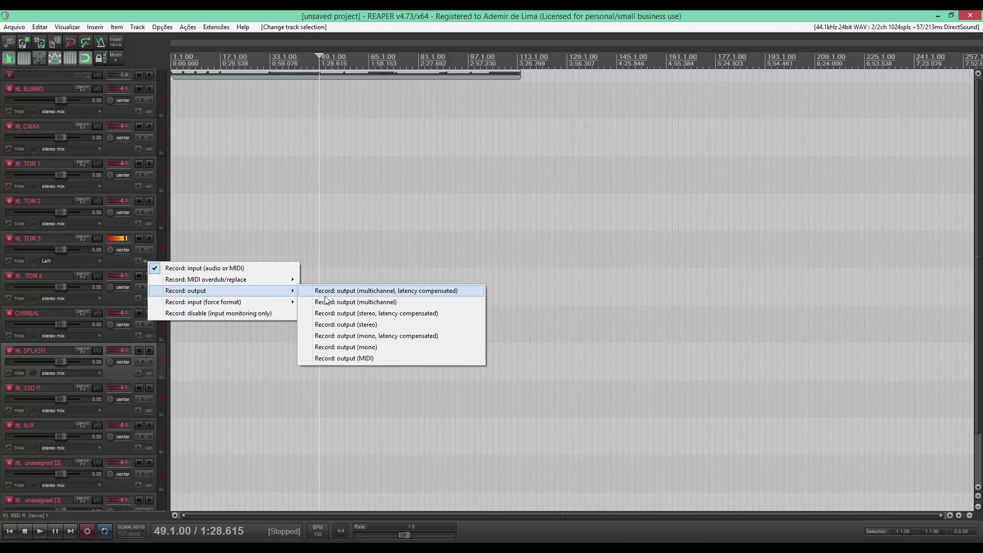
left_click(365, 326)
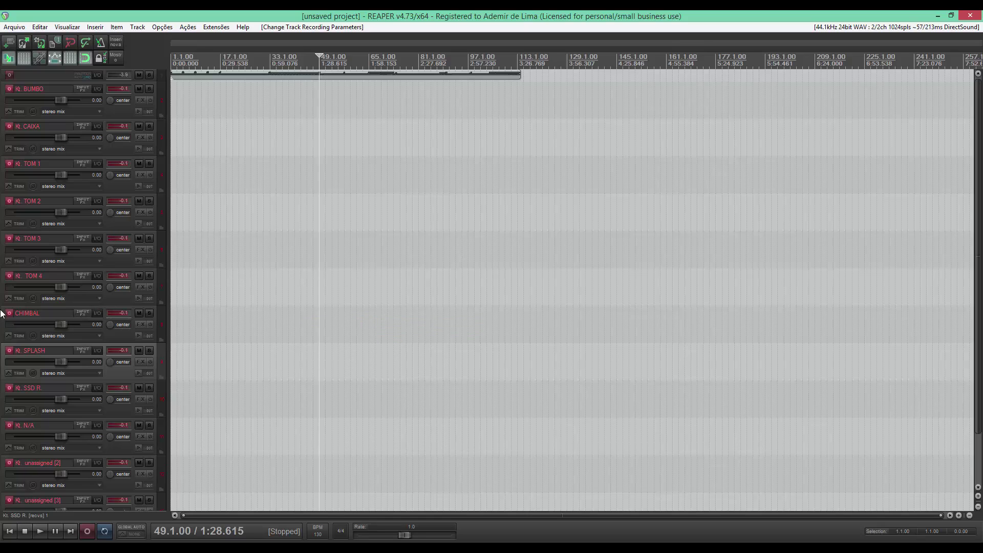
scroll(1, 338, "down", 2)
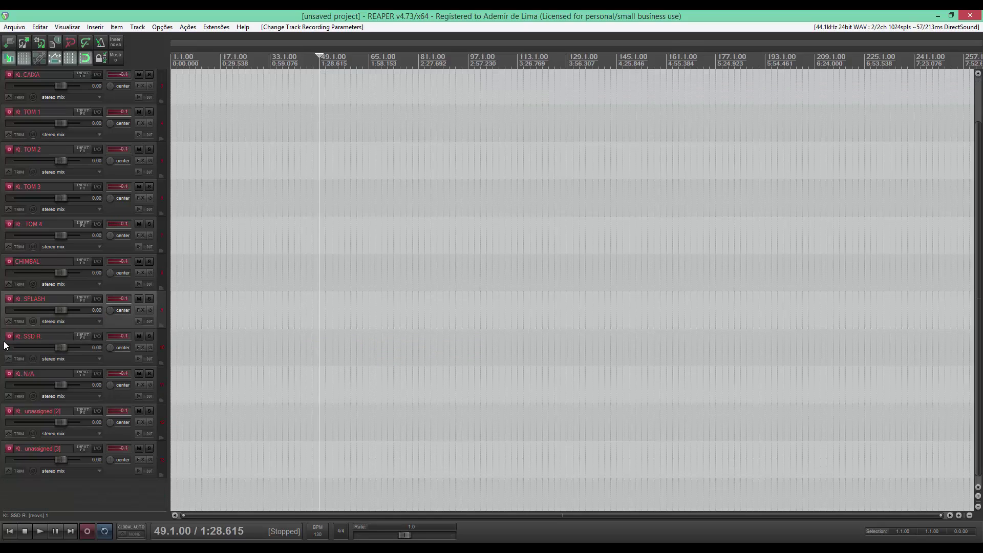
scroll(1, 350, "up", 2)
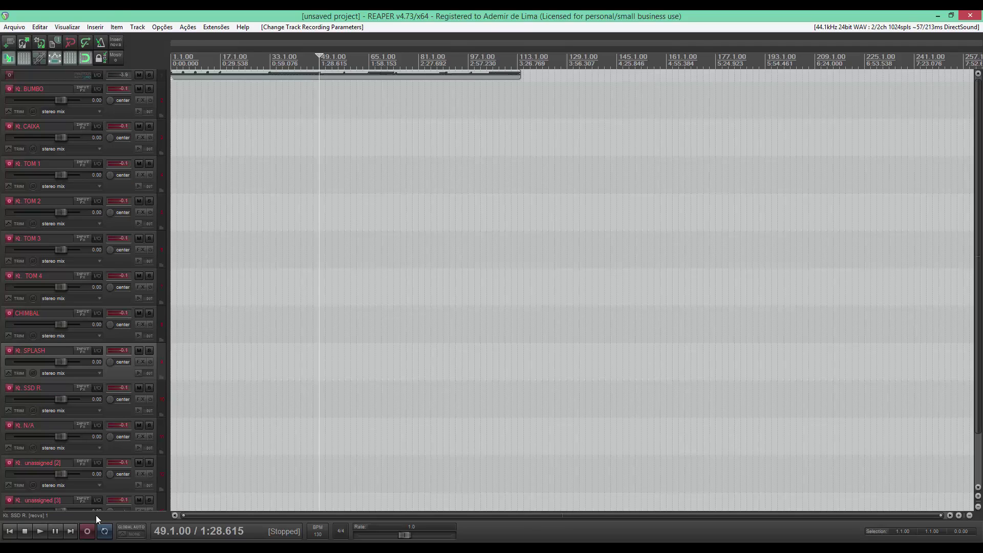
Step: Play the drum part briefly from the project start to check the signal on the armed tracks, and stop playback
left_click(9, 532)
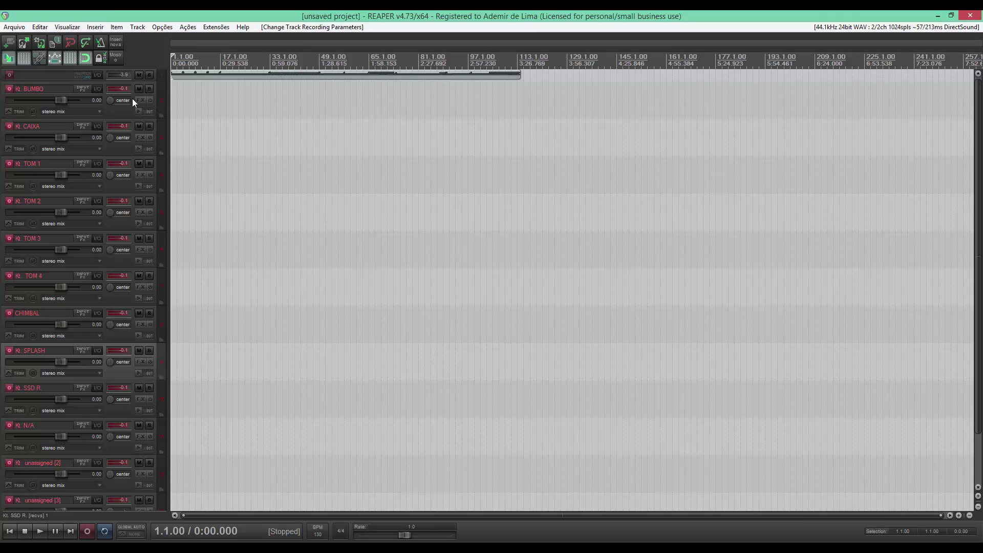
left_click(40, 532)
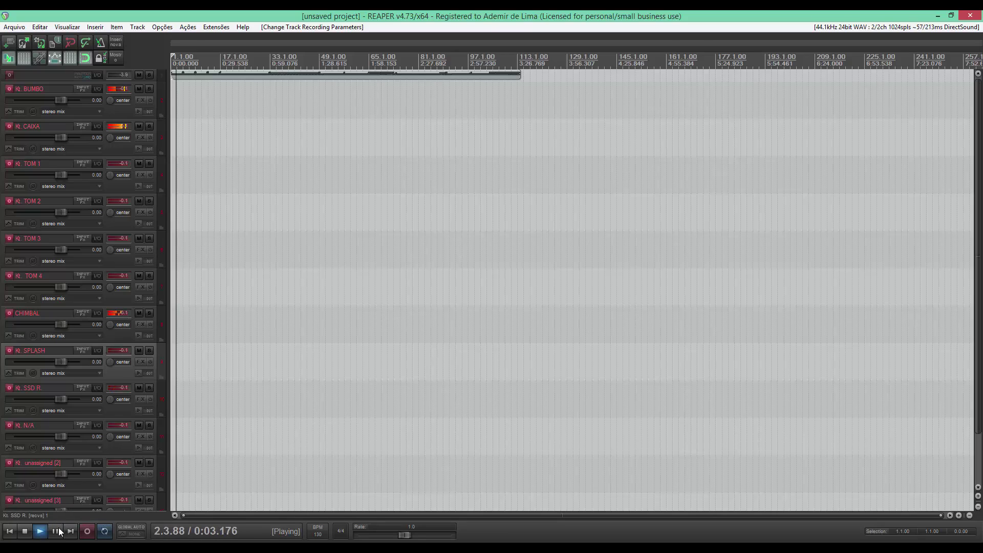
left_click(24, 531)
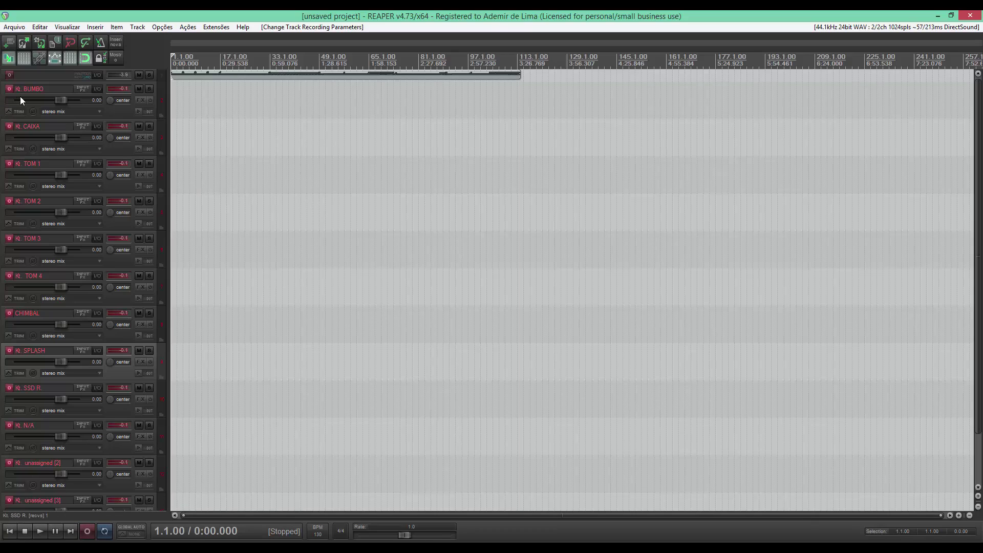
Step: Record the drum part from the project start onto all armed tracks, accepting that several tracks share the same input
left_click(88, 532)
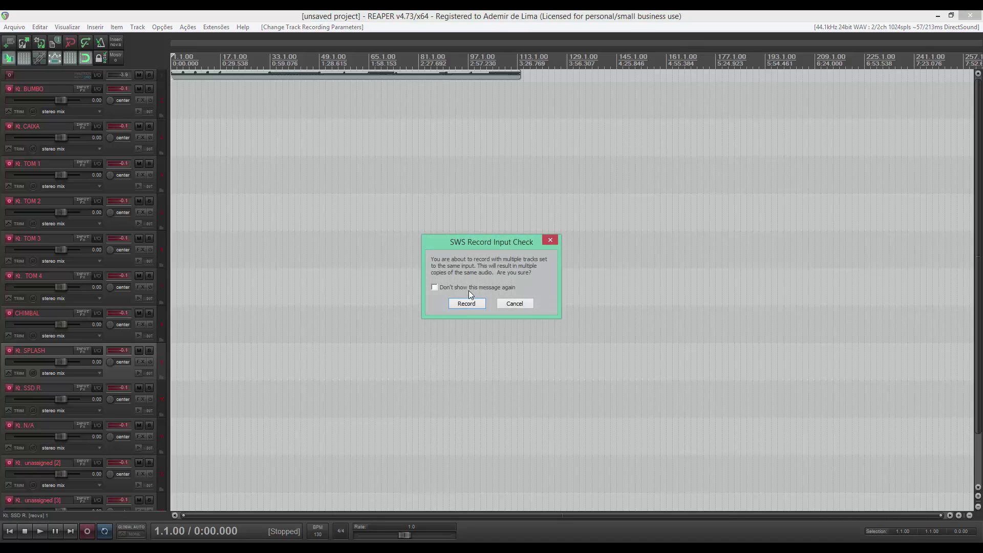
left_click(464, 306)
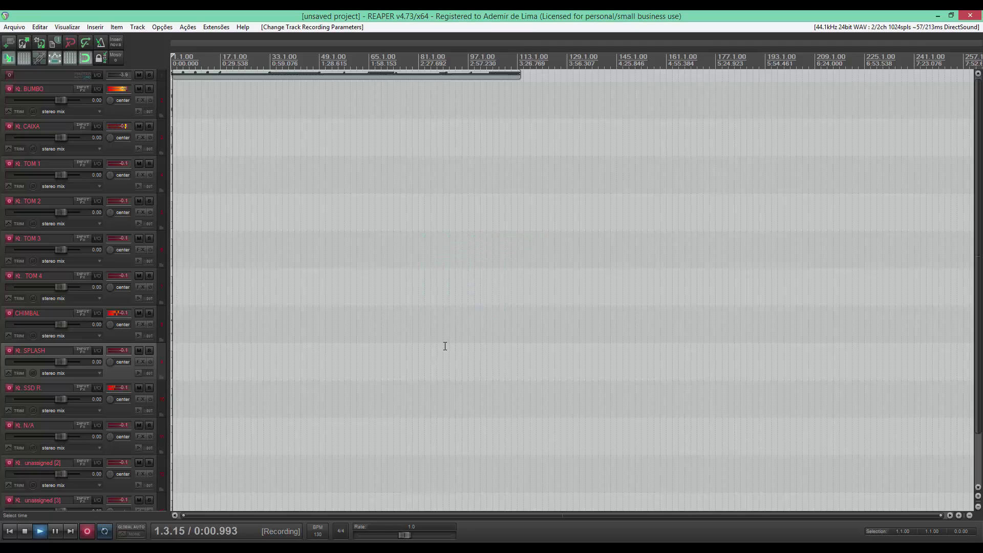
scroll(442, 327, "up", 4)
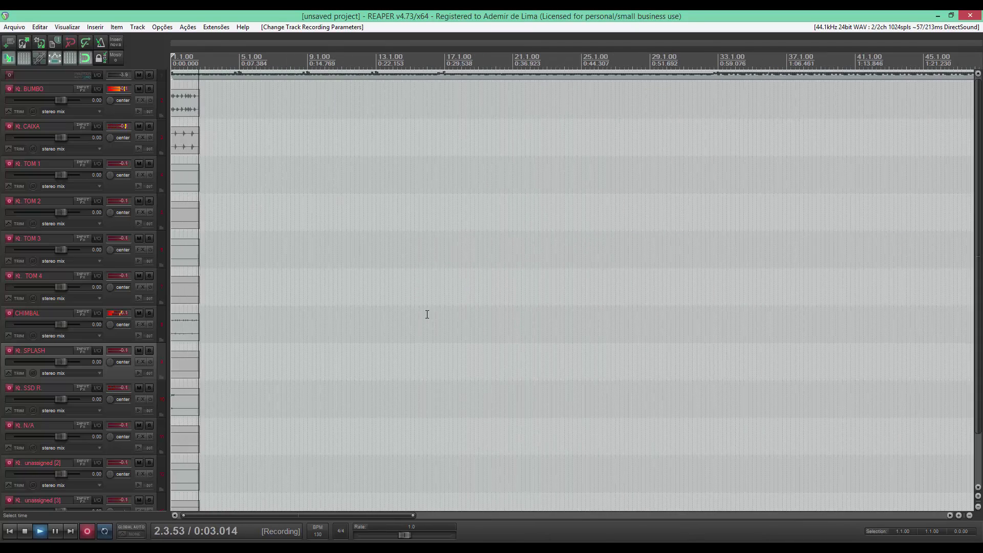
scroll(427, 315, "up", 2)
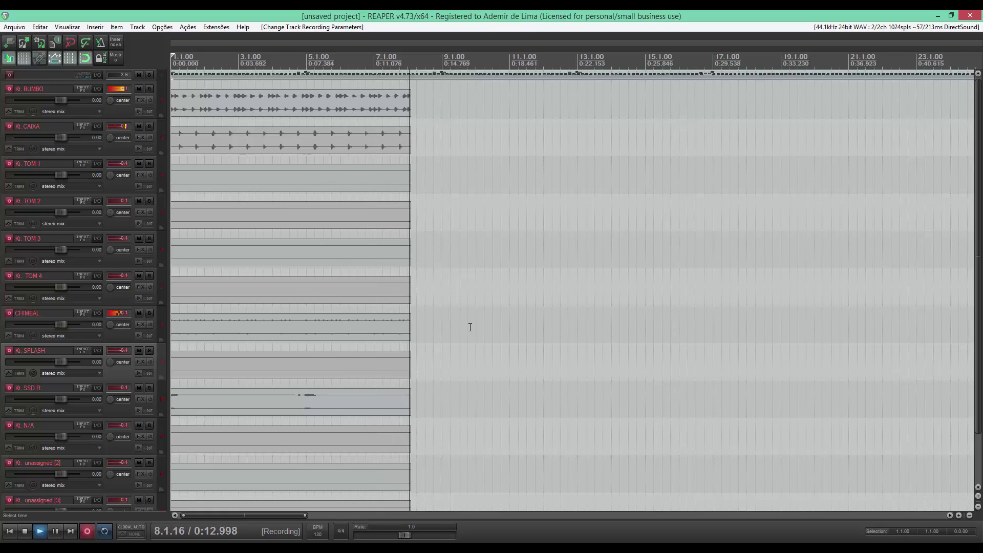
scroll(593, 299, "down", 3)
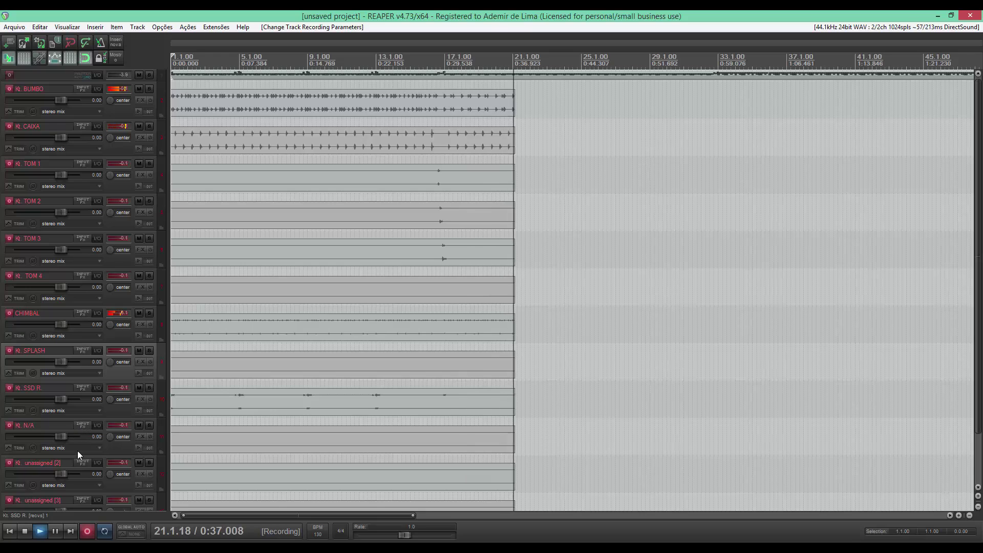
Step: Stop recording at about bar 22, save all the recorded WAV files, and deselect the new items
left_click(26, 532)
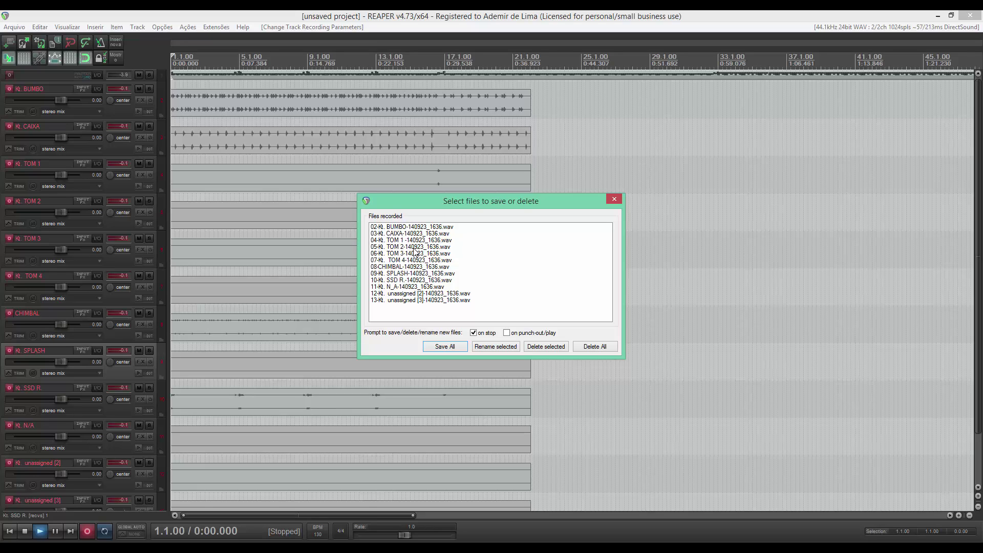
left_click(445, 347)
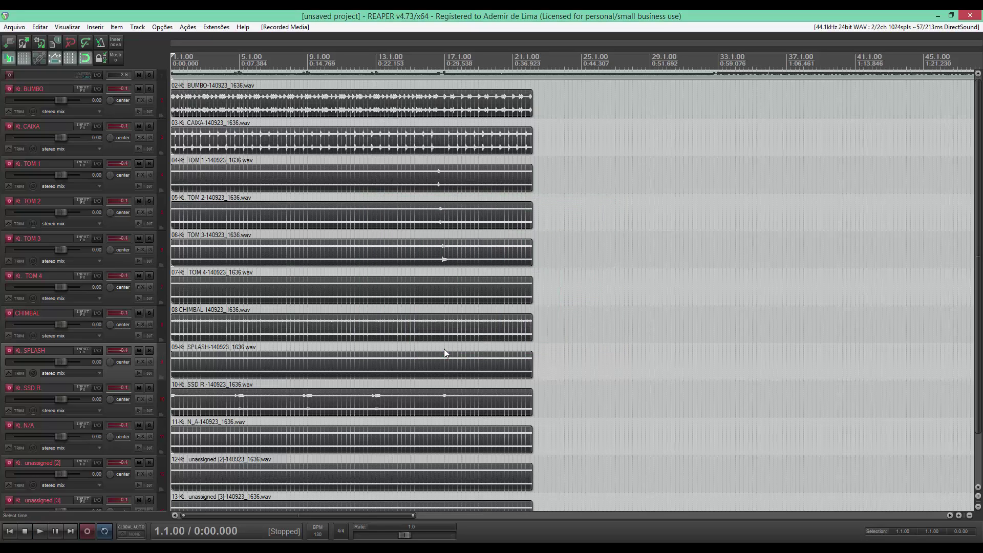
left_click(697, 330)
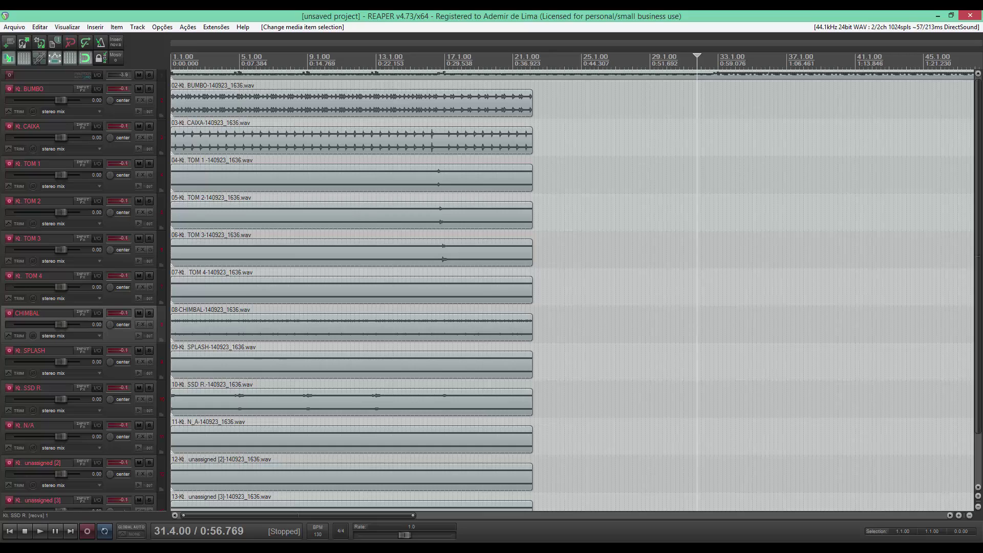
Step: Enlarge the Kontakt MIDI track's height and play it soloed from the project start
left_click(9, 532)
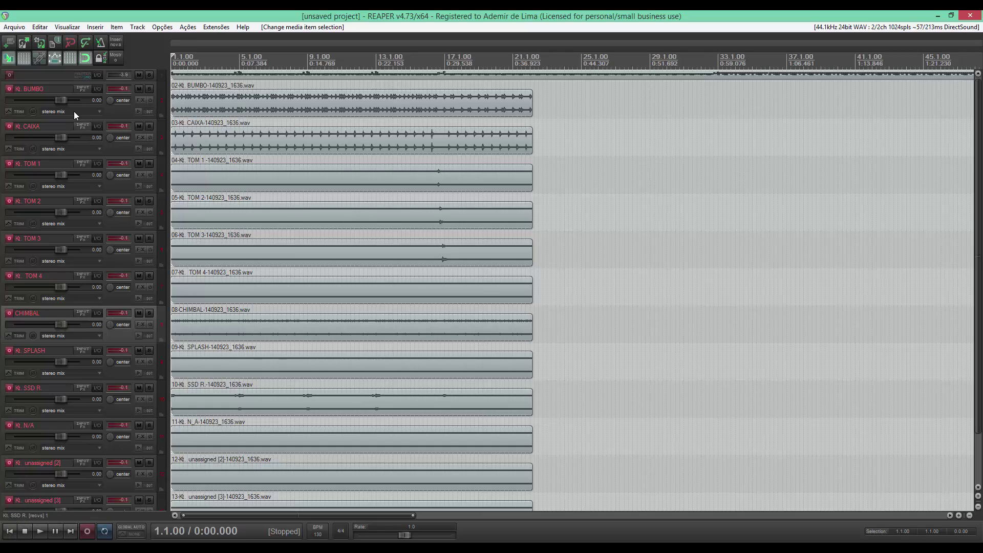
left_click(162, 75)
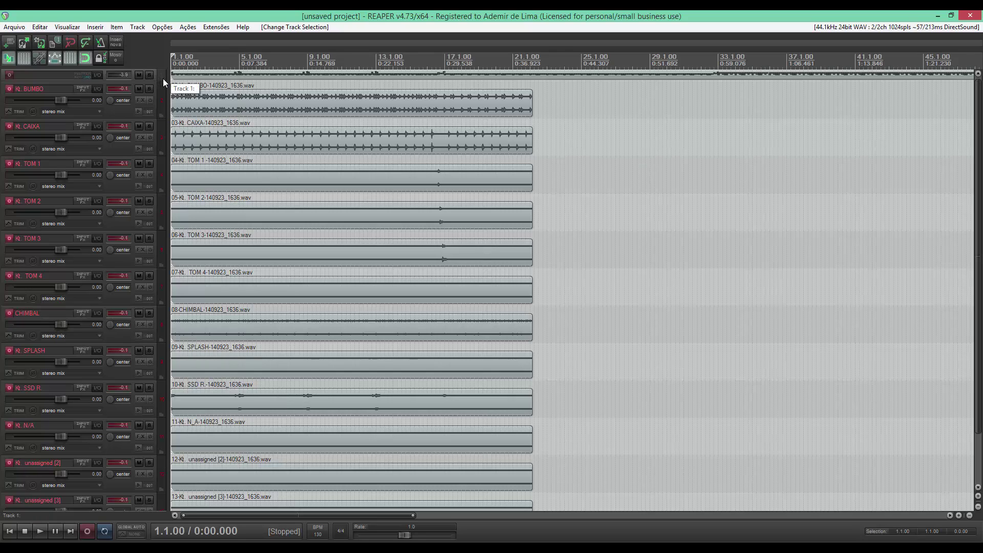
left_click_drag(163, 80, 160, 110)
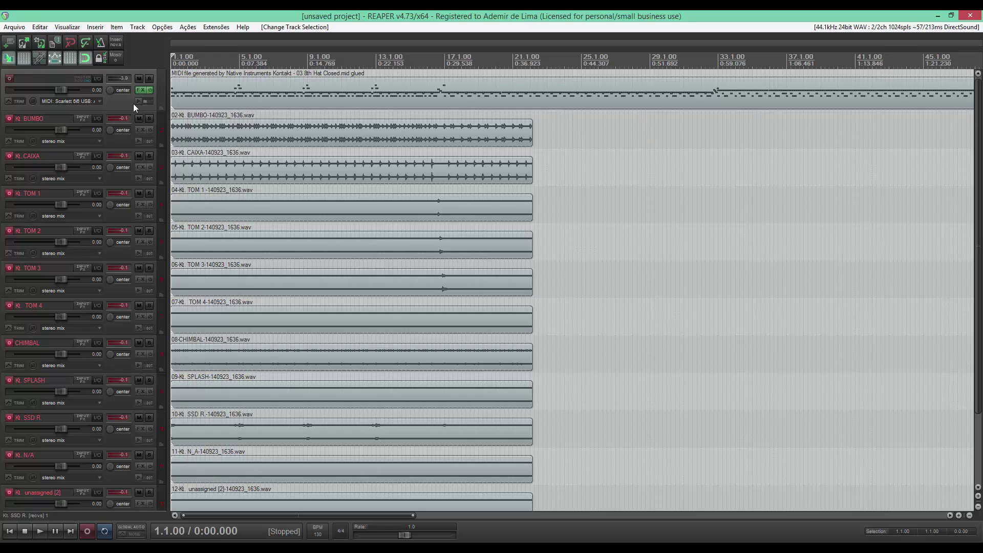
left_click(149, 80)
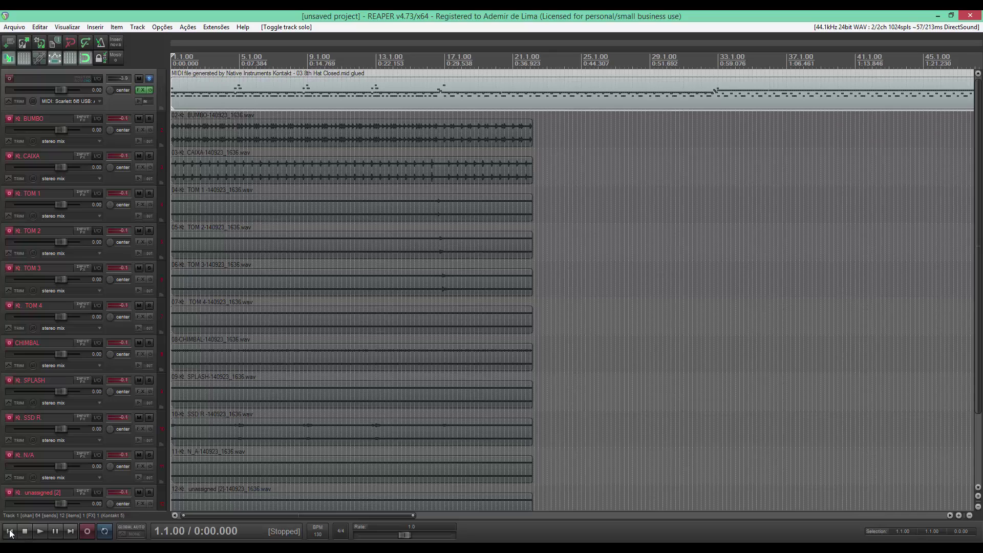
left_click(40, 531)
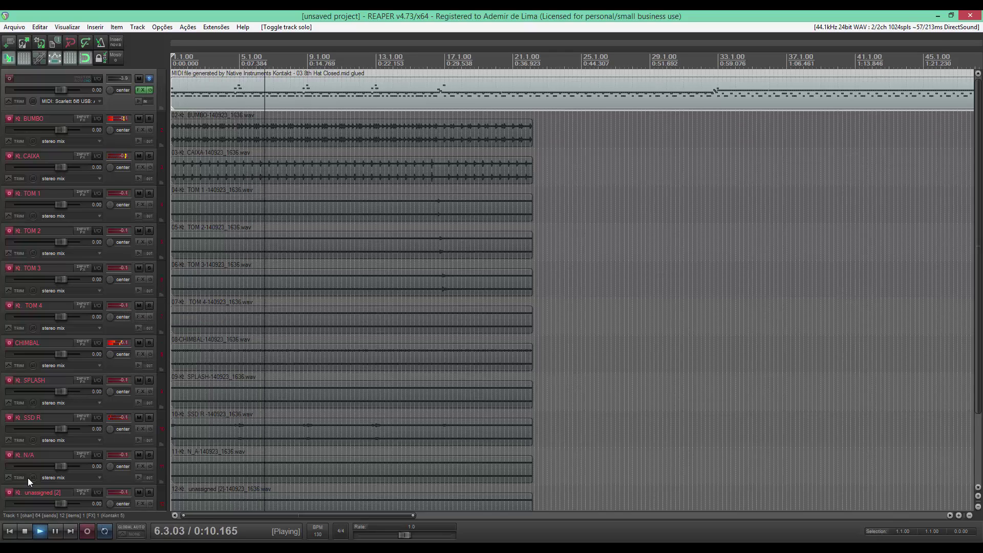
left_click(26, 534)
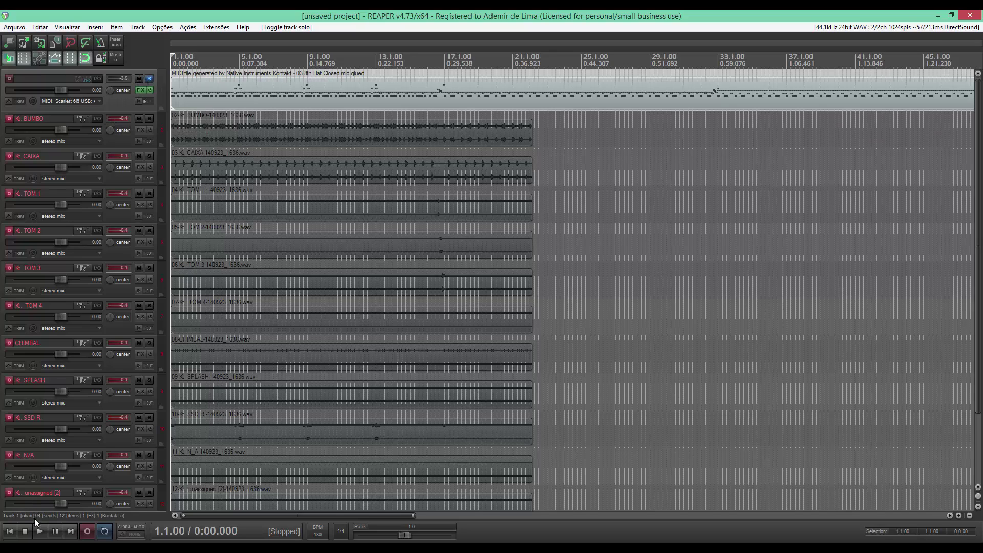
Step: Replay the soloed MIDI track from the start, muting and unmuting the BUMBO output to check its live sound
left_click(41, 532)
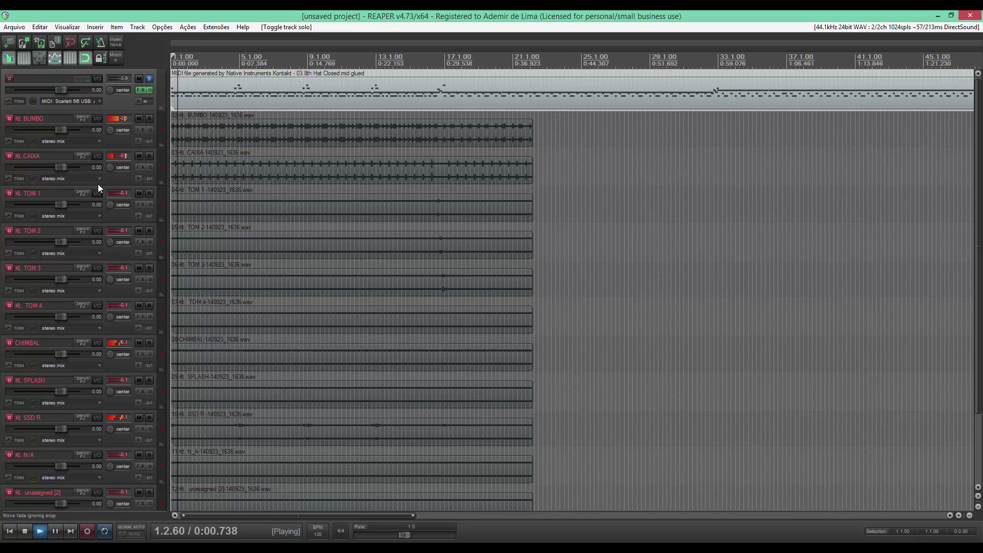
left_click(139, 119)
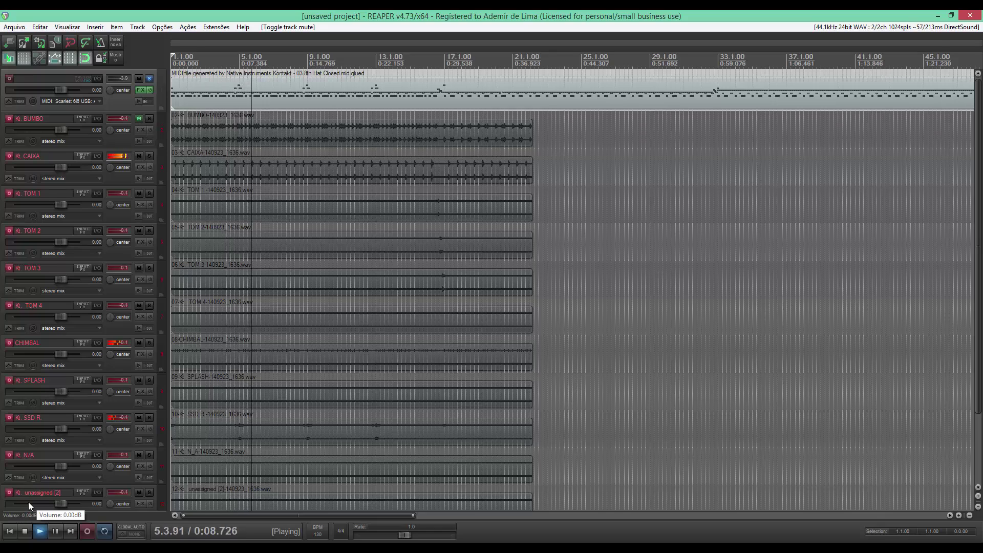
left_click(24, 531)
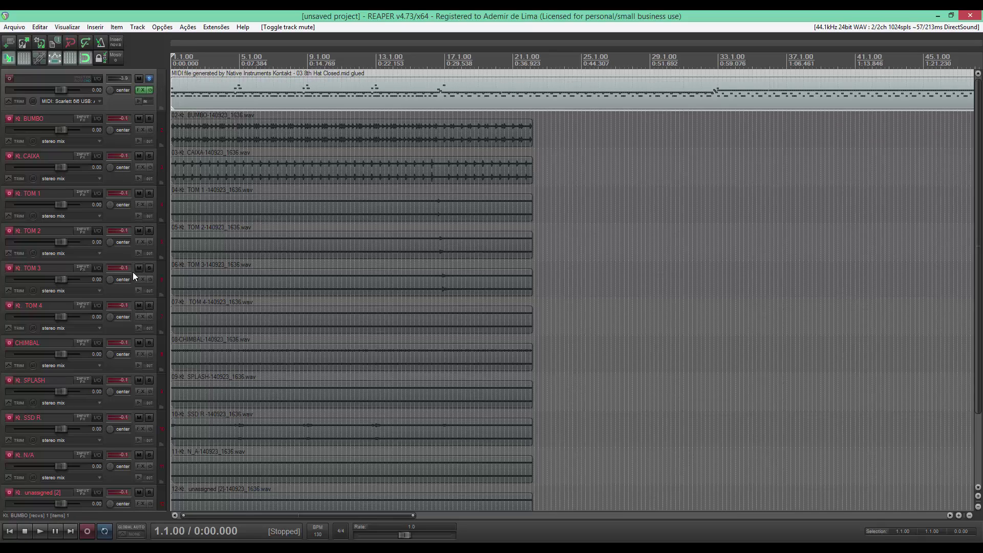
left_click(40, 533)
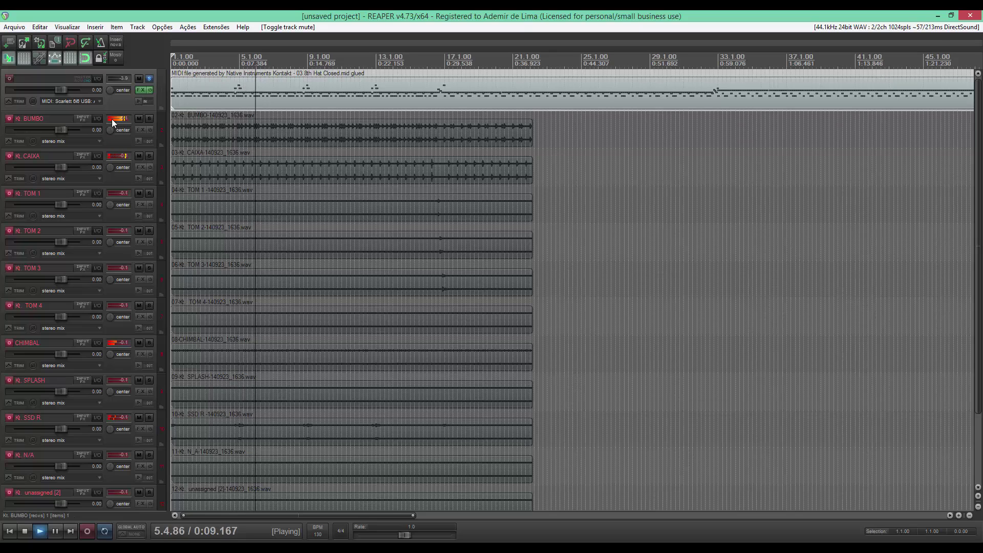
left_click(24, 532)
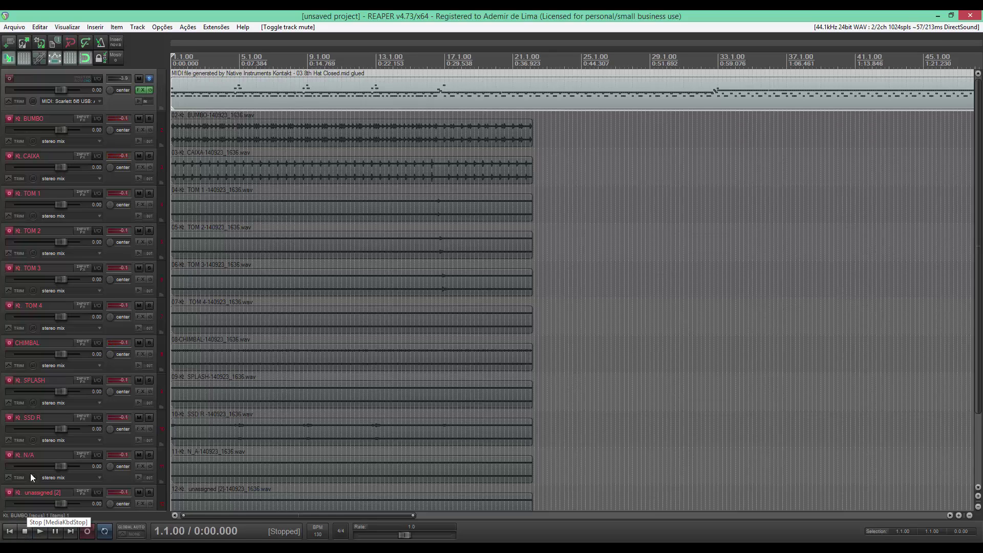
Step: Unsolo and mute the Kontakt MIDI track, bypass its FX, and play the recorded audio tracks
left_click(149, 79)
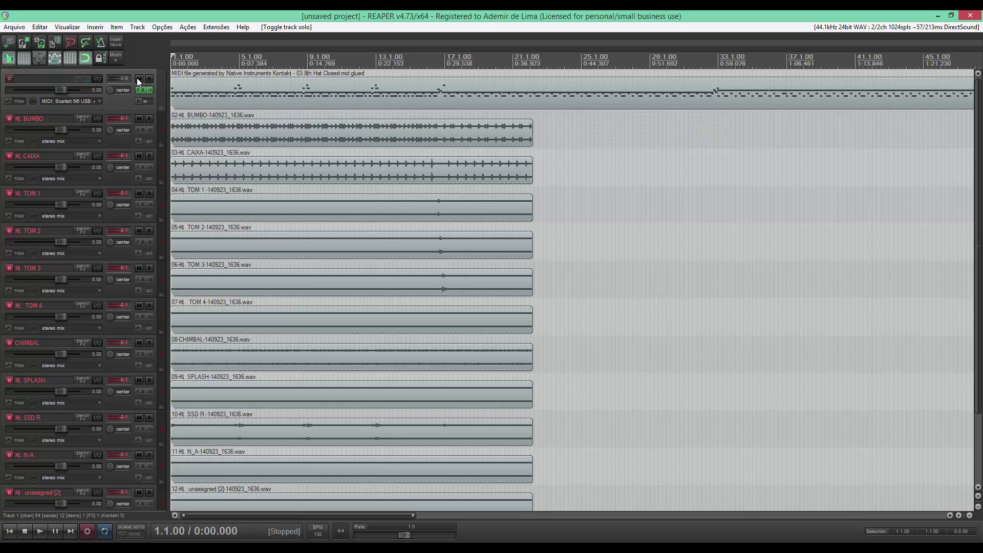
left_click(138, 78)
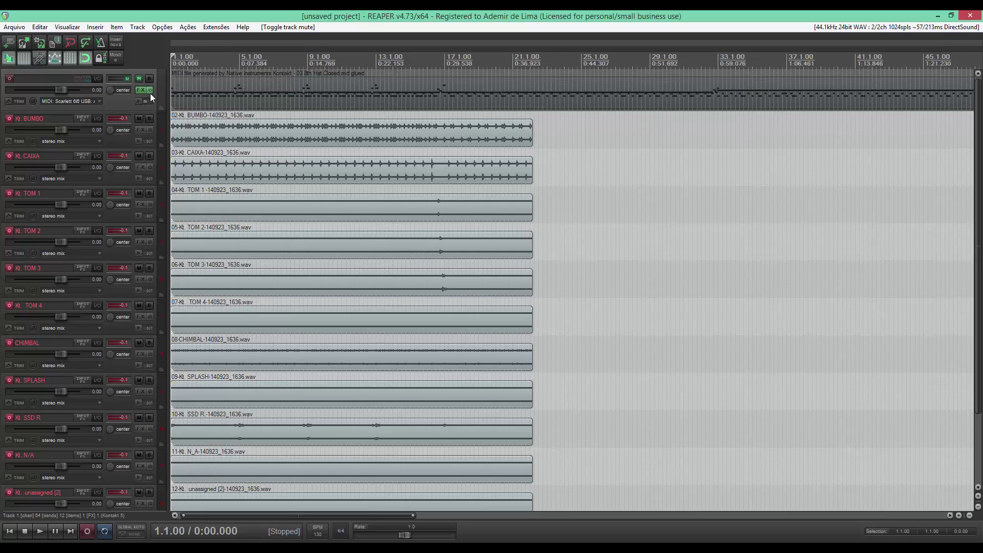
left_click(151, 90)
left_click(39, 531)
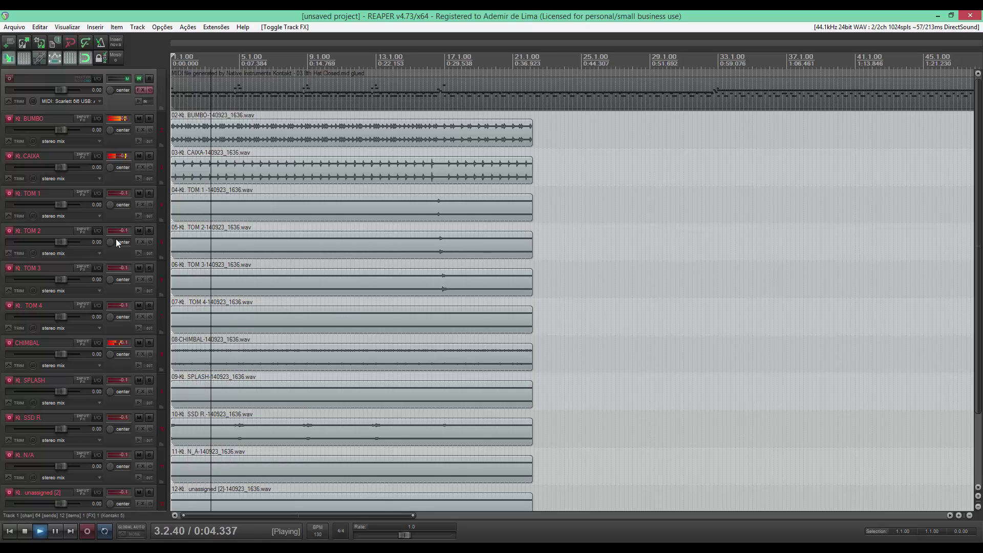
Step: Compare the live Kontakt sound with the recorded audio by toggling the MIDI track's mute and FX bypass during playback
left_click(139, 77)
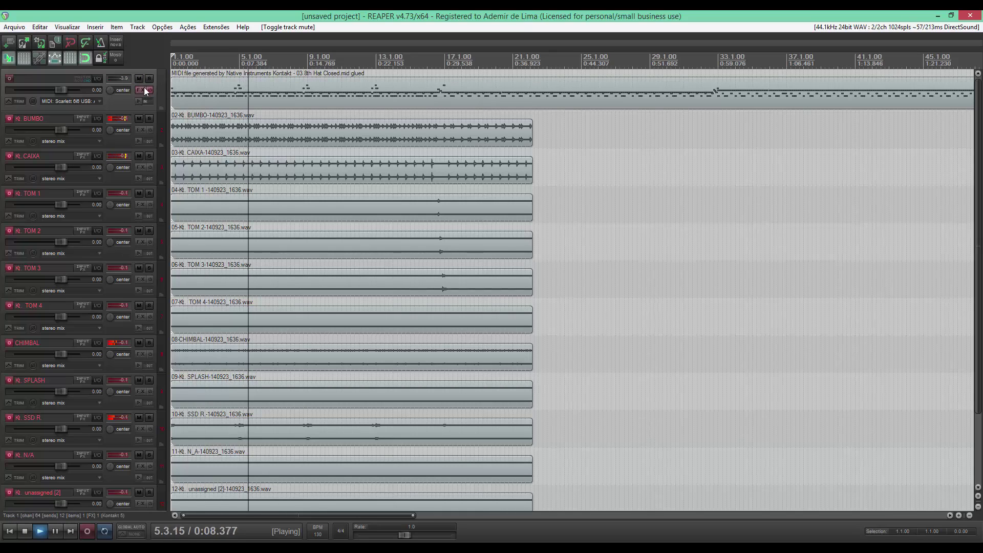
left_click(148, 90)
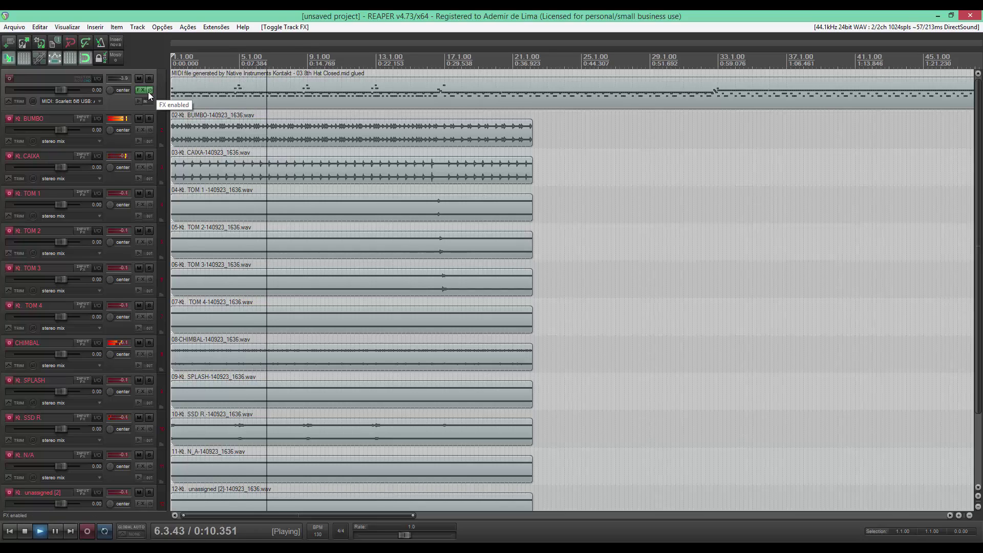
left_click(149, 91)
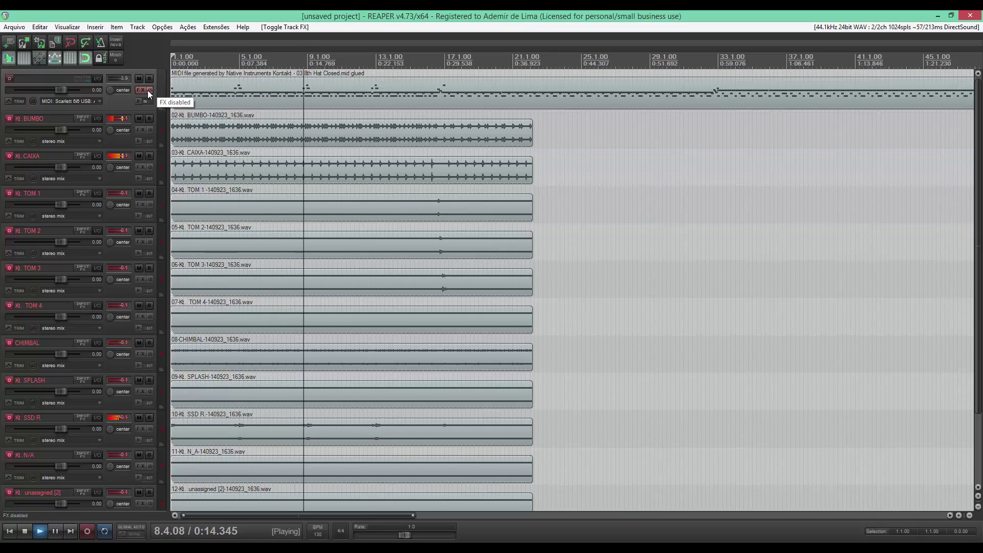
left_click(138, 79)
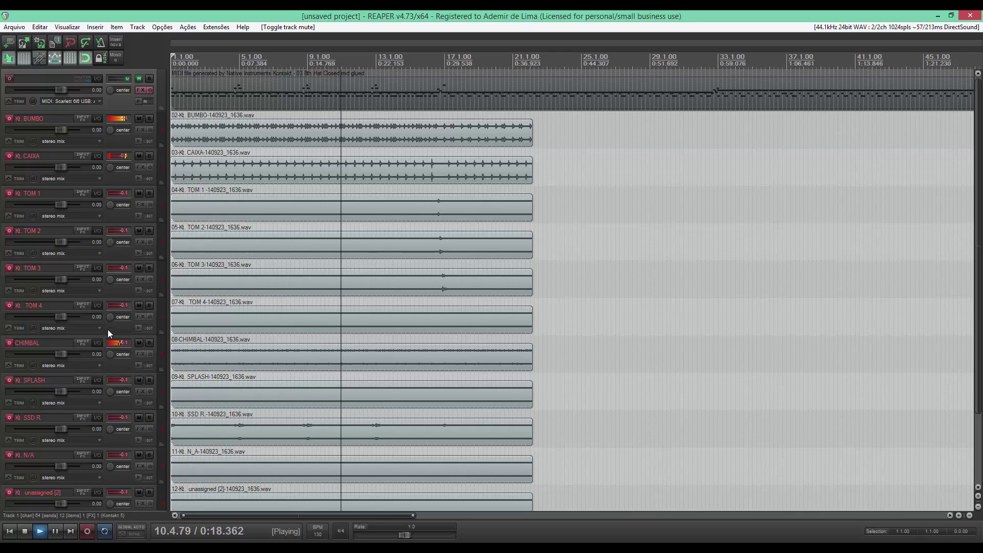
Step: Pause and resume playback, and solo the recorded BUMBO track to hear it alone
left_click(56, 530)
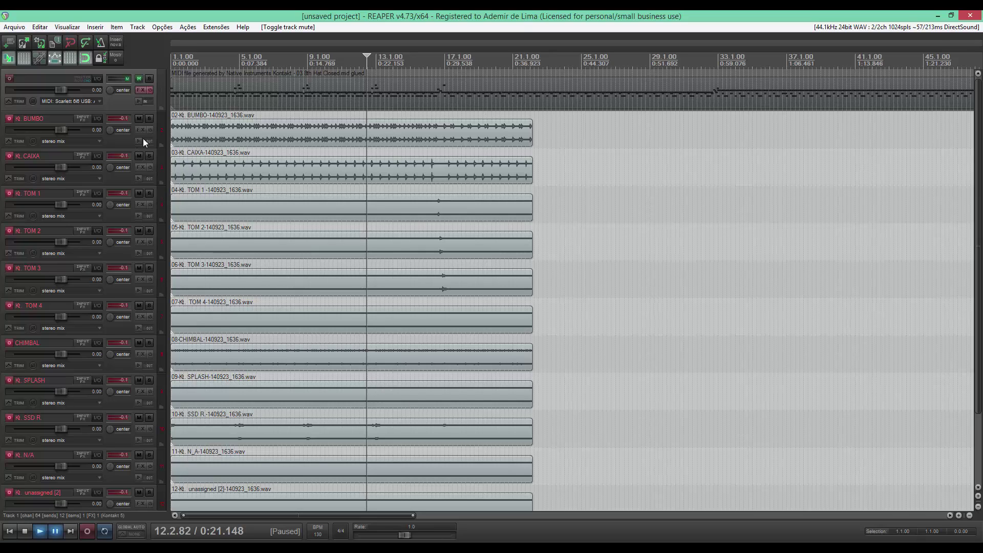
left_click(54, 533)
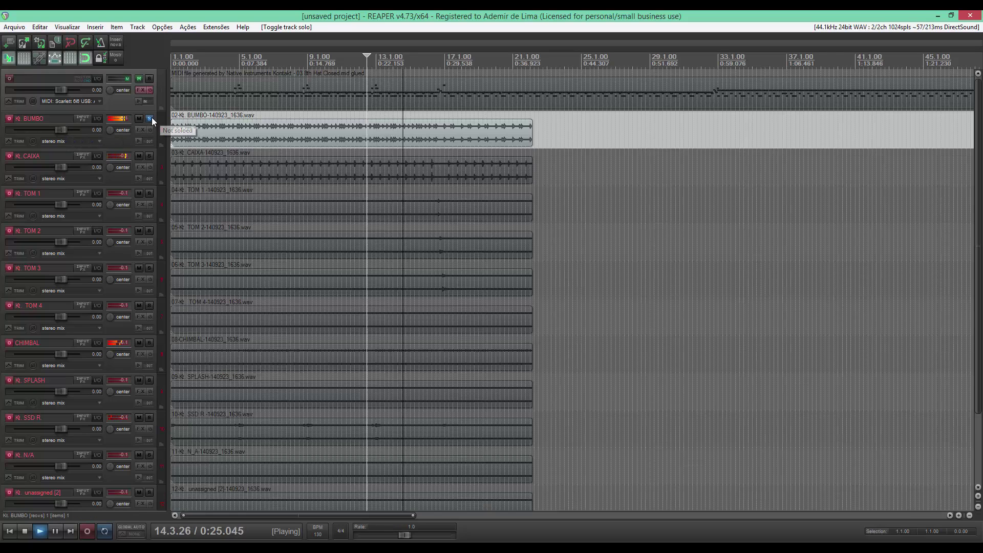
left_click(150, 118)
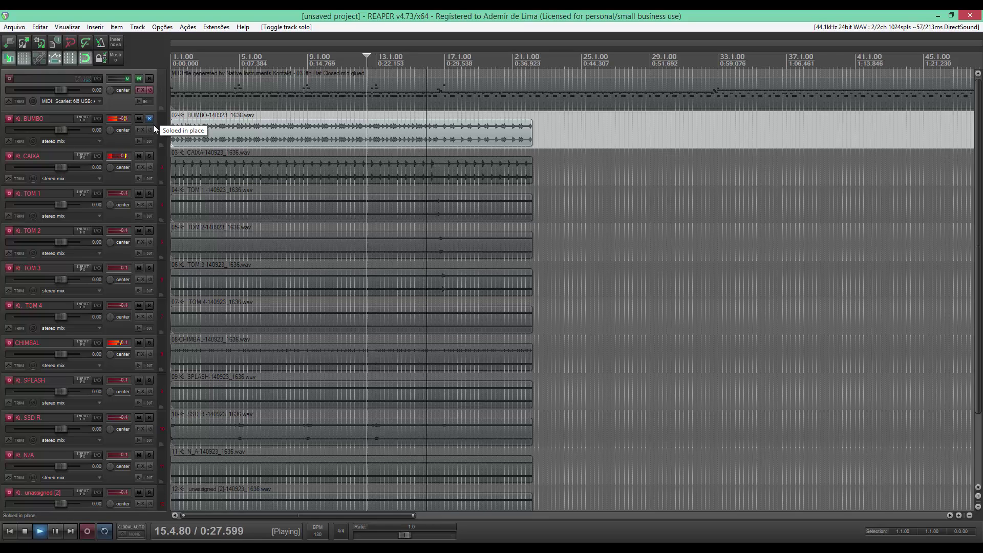
Step: Add the MEqualizer plug-in to the BUMBO track and turn on its analyzer while playing from the project start
left_click(141, 130)
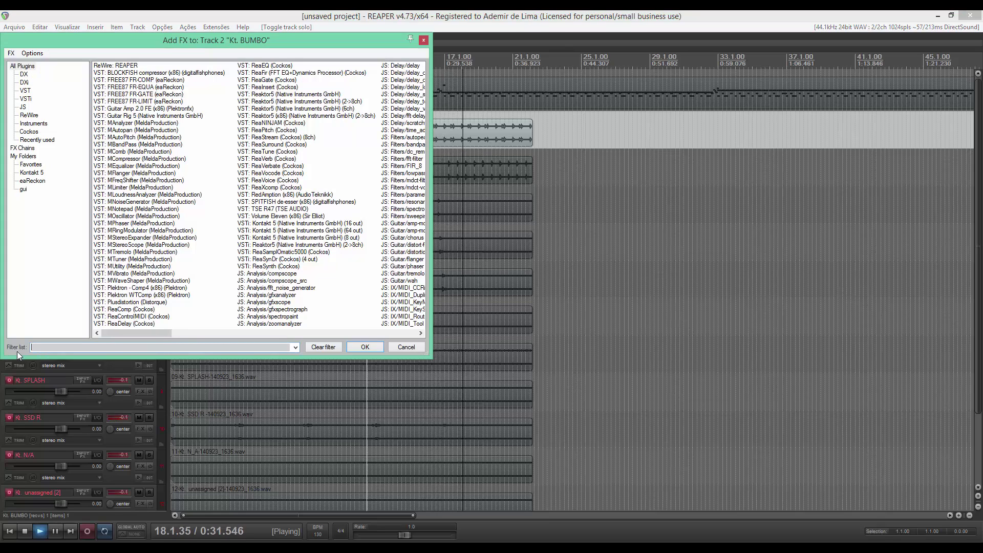
left_click(9, 531)
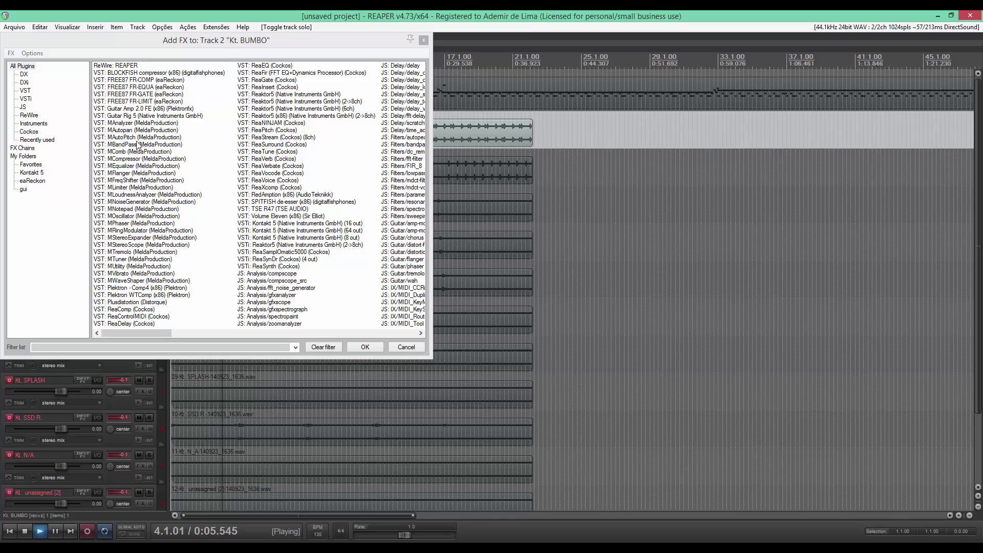
left_click(128, 167)
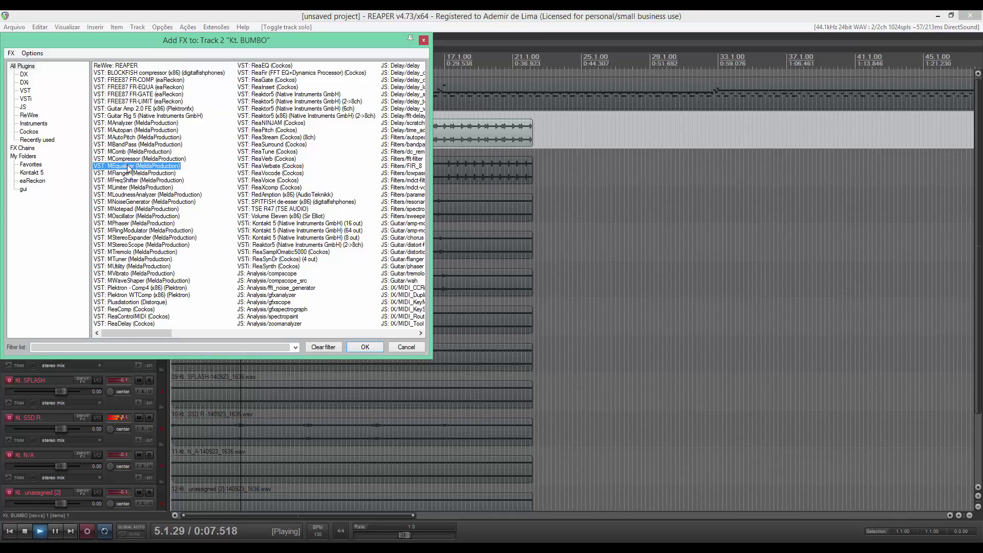
left_click(362, 347)
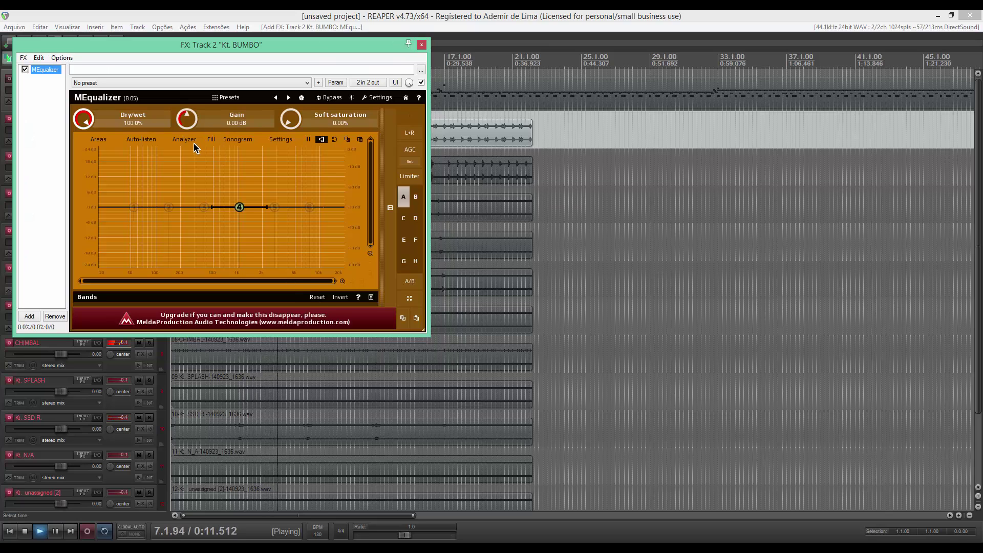
left_click(190, 146)
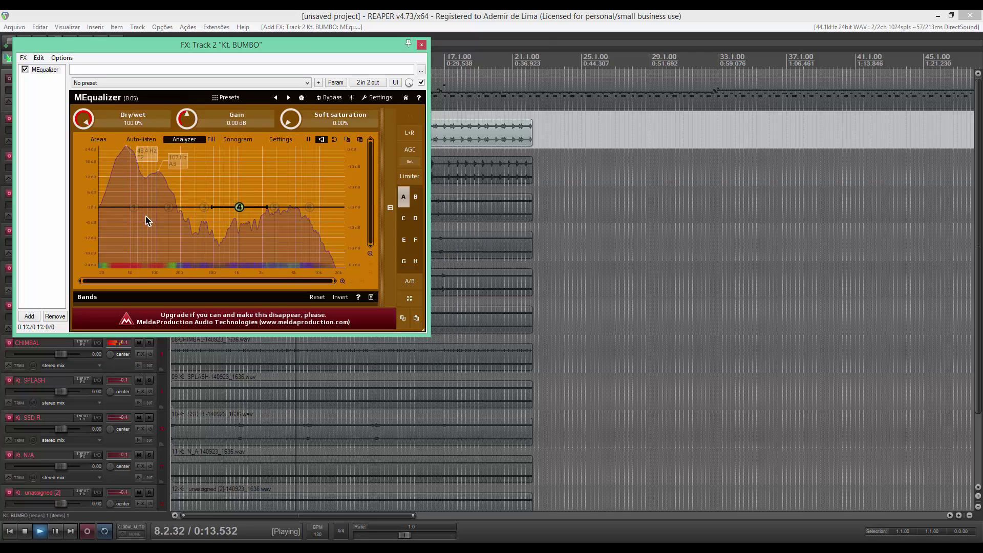
Step: Remove MEqualizer from the BUMBO track's FX chain and close the FX window
left_click(421, 45)
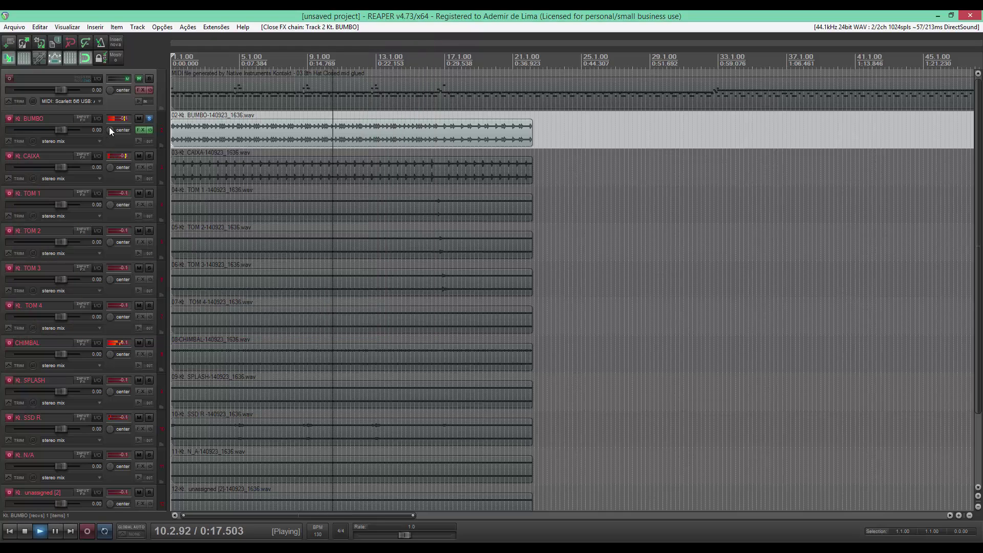
left_click(139, 130)
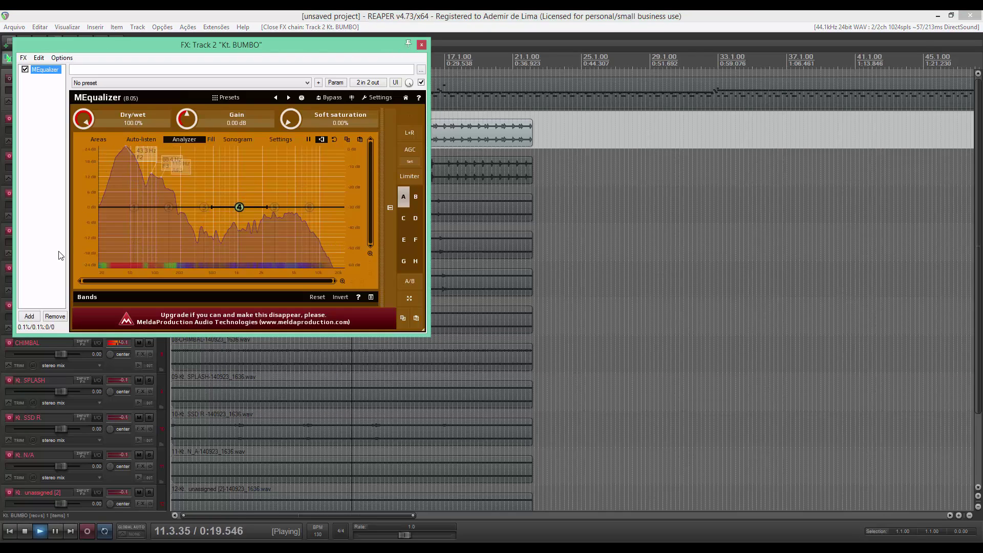
left_click(54, 315)
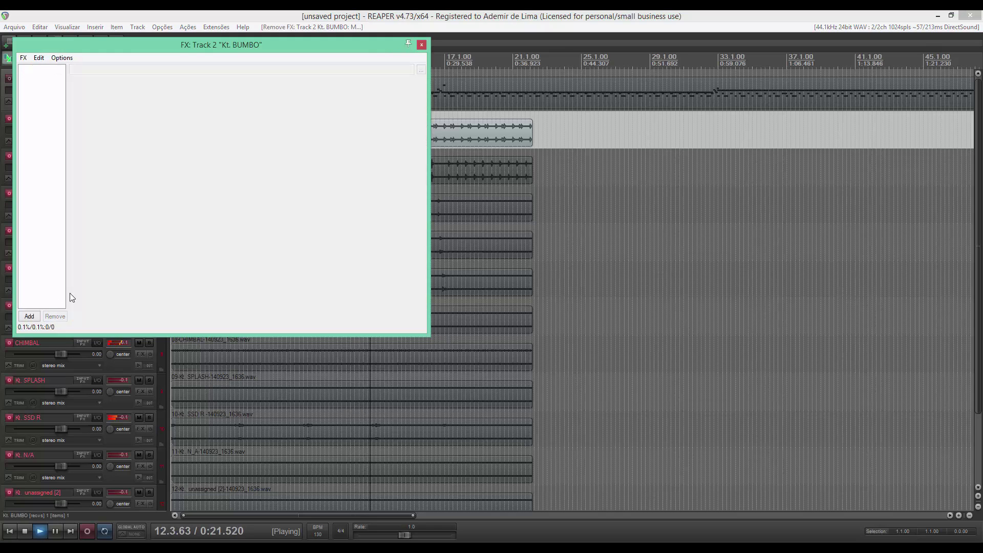
left_click(421, 45)
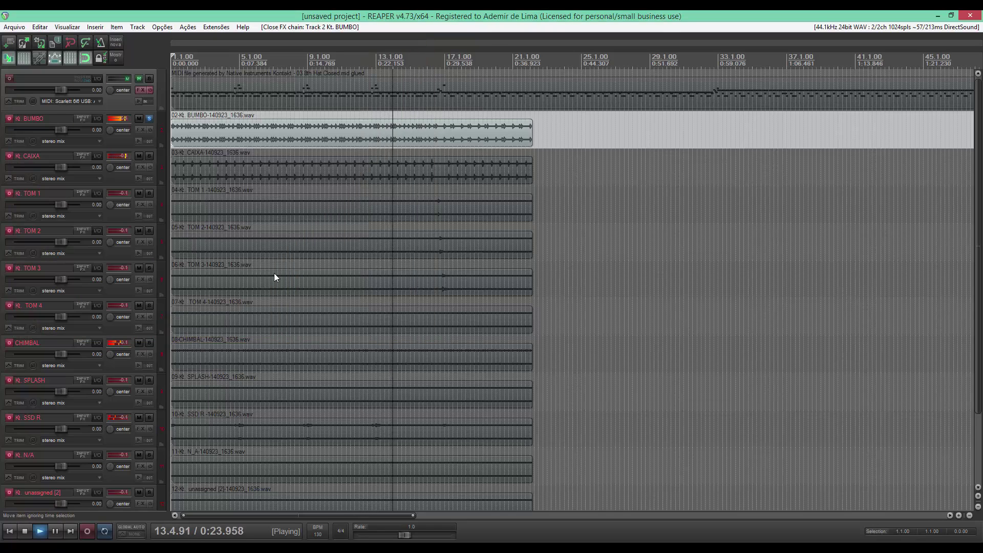
Step: Stop playback, unsolo the BUMBO track, and re-enable the FX on the Kontakt MIDI track
left_click(22, 534)
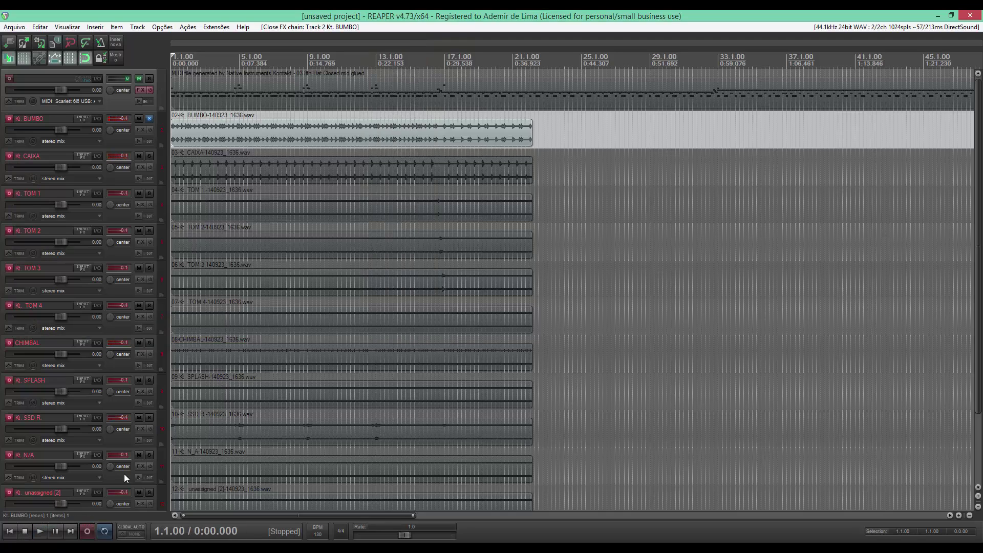
left_click(151, 119)
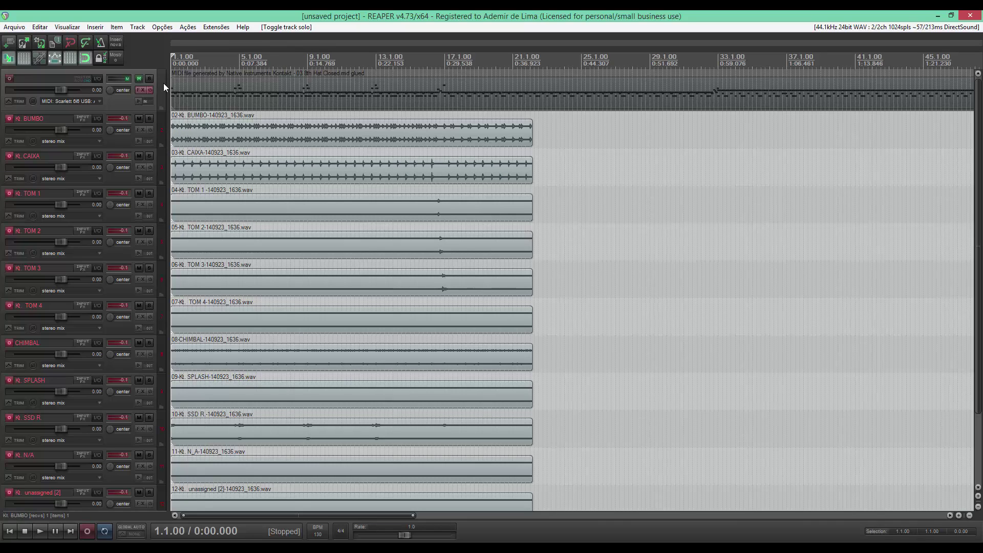
left_click(151, 91)
Step: Reduce the MIDI track's height slightly and select the unassigned [3] track at the end of the track list
left_click_drag(117, 109, 118, 106)
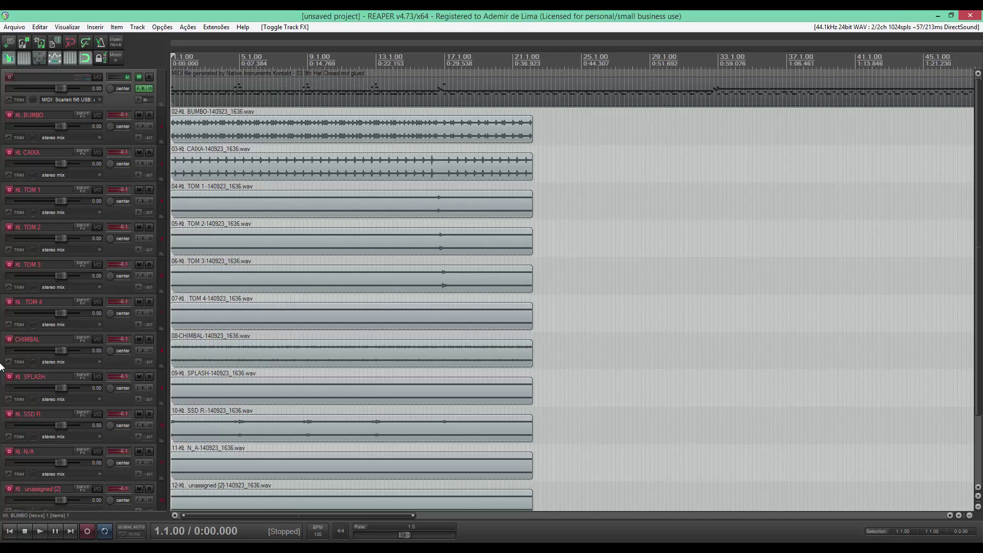
scroll(2, 366, "down", 3)
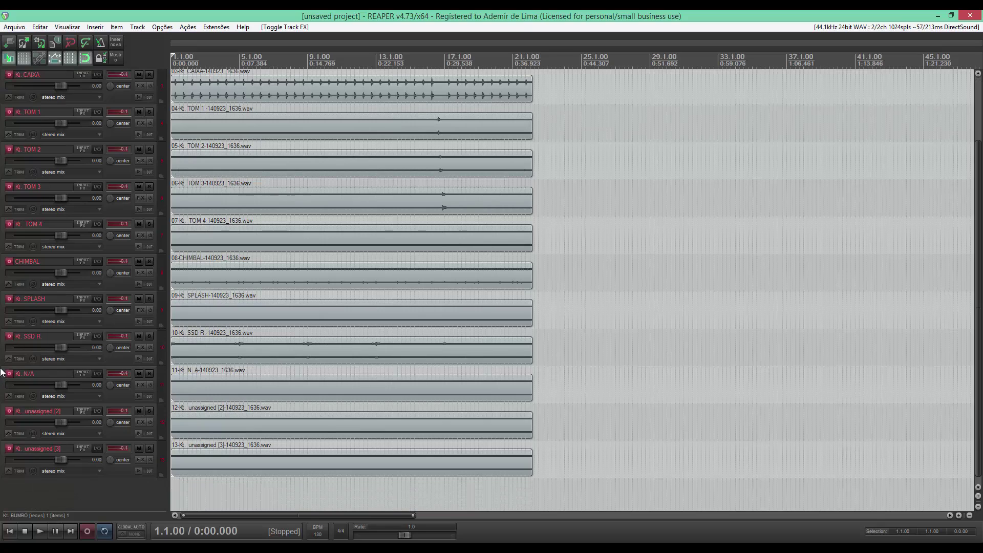
left_click(121, 475)
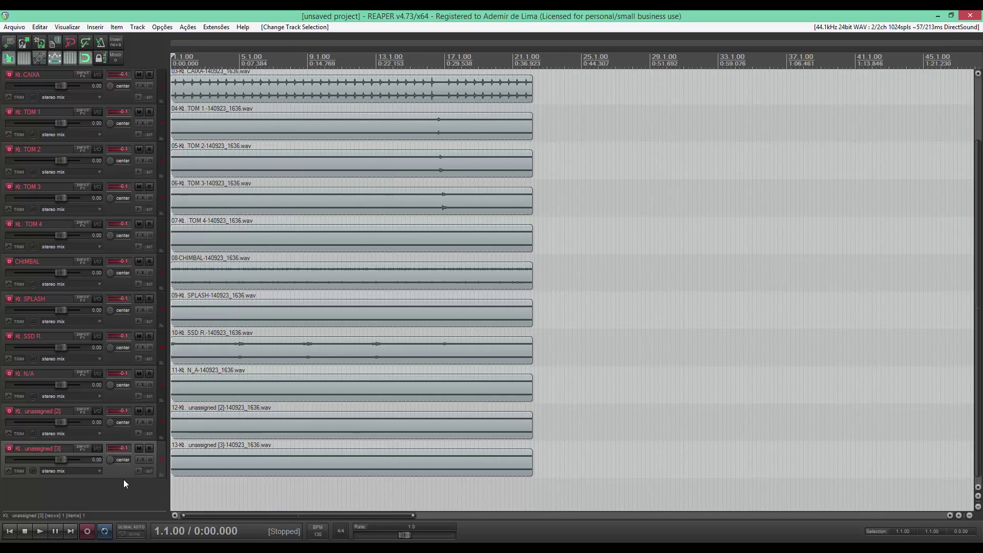
Step: Save the selected tracks as a track template named BATERIA SLATE DRUMS, without track items or envelopes
scroll(1, 399, "up", 3)
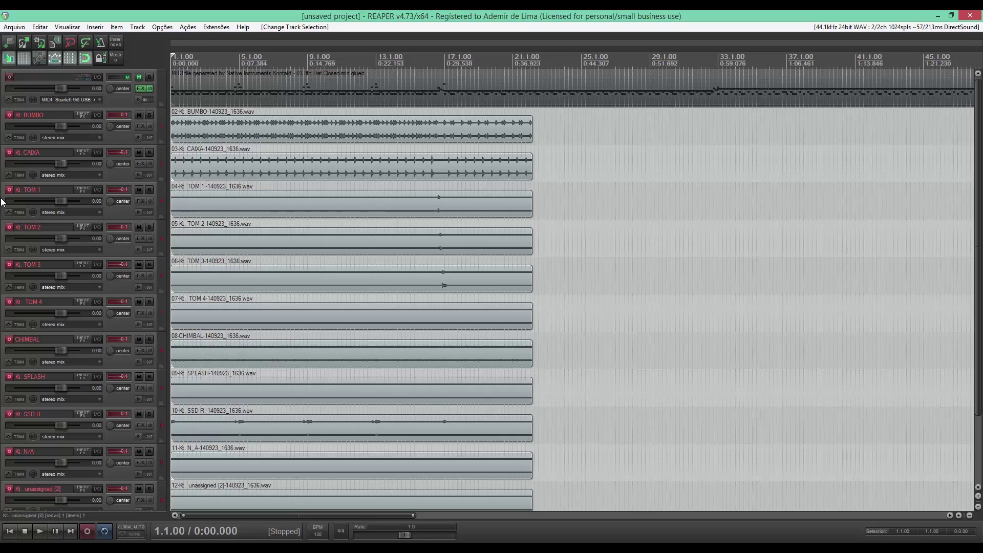
left_click(14, 27)
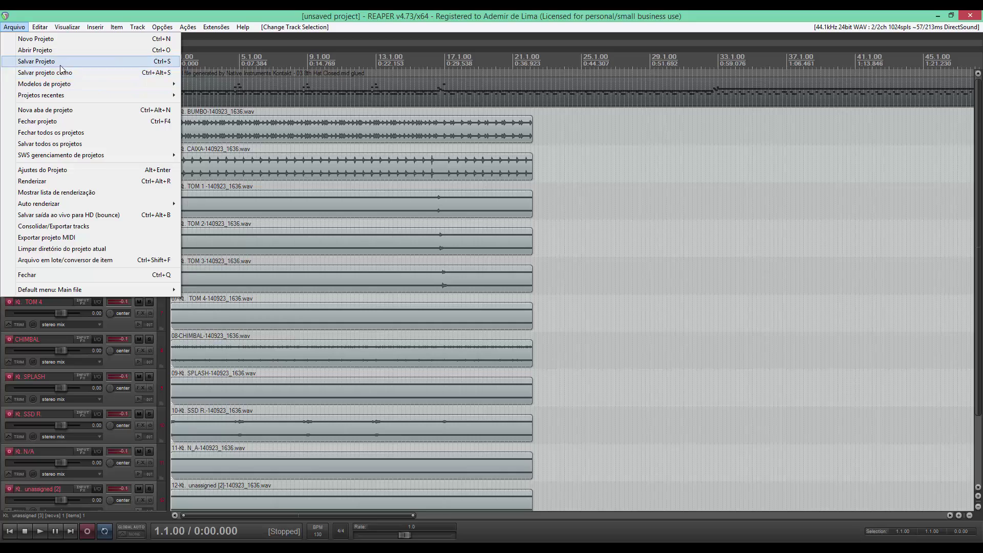
mouse_move(50, 87)
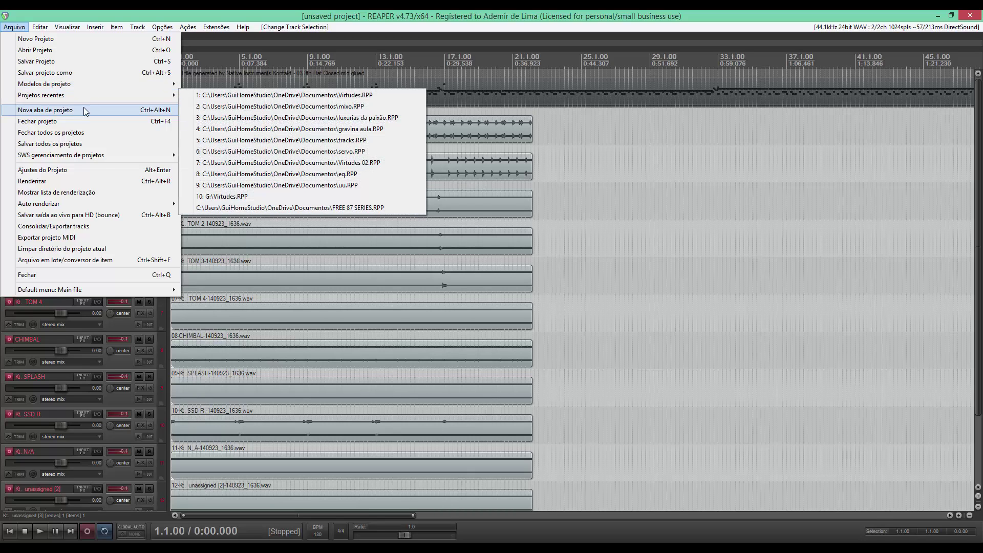
mouse_move(137, 30)
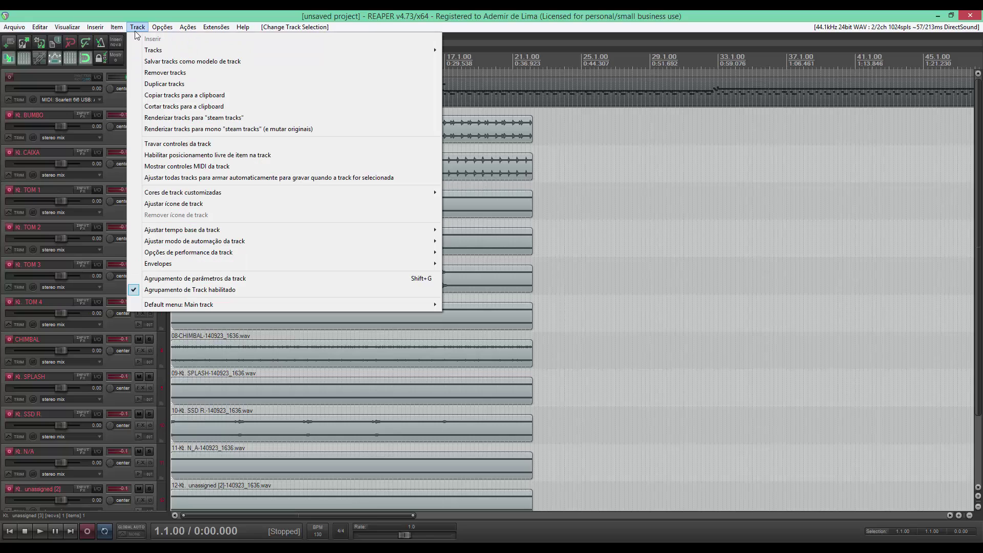
left_click(184, 62)
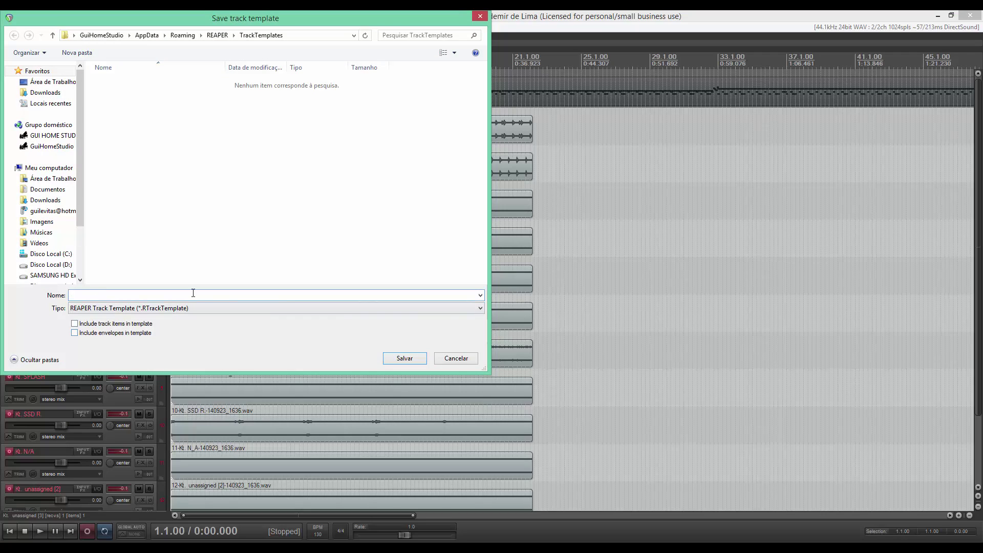
type("BATERIA SLATE DRUMS")
left_click(407, 361)
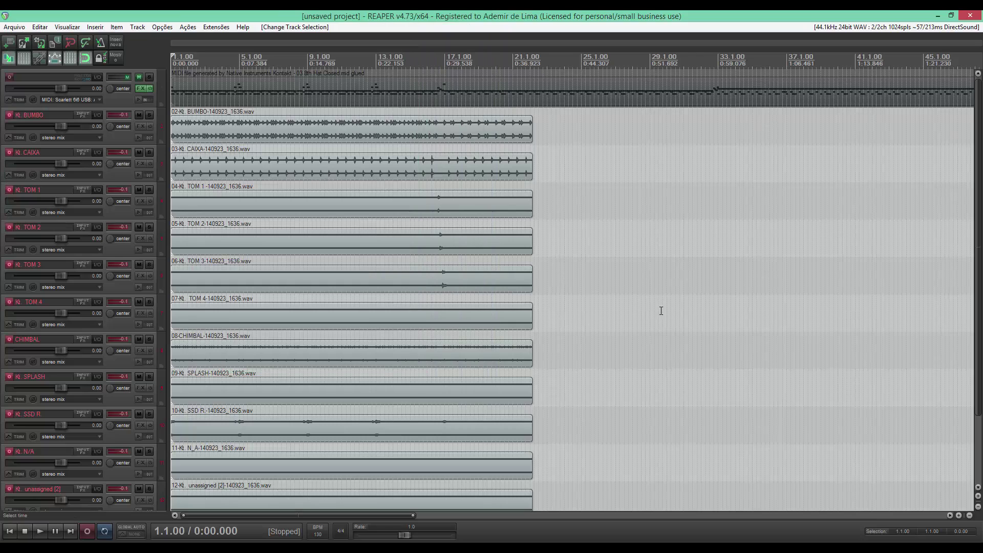
Step: Start a new project, saving the current one as GUI DRUMS in the Documentos folder
left_click(15, 28)
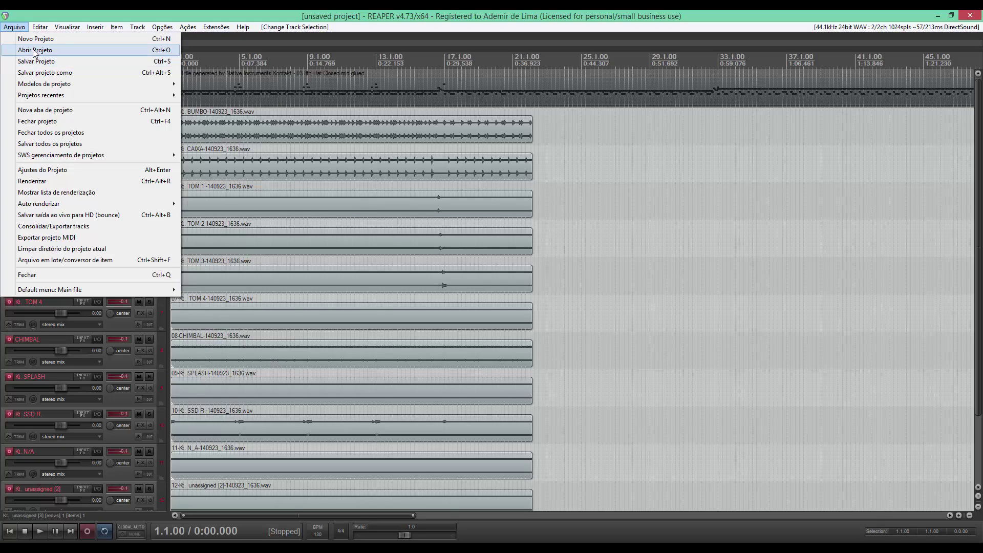
left_click(33, 40)
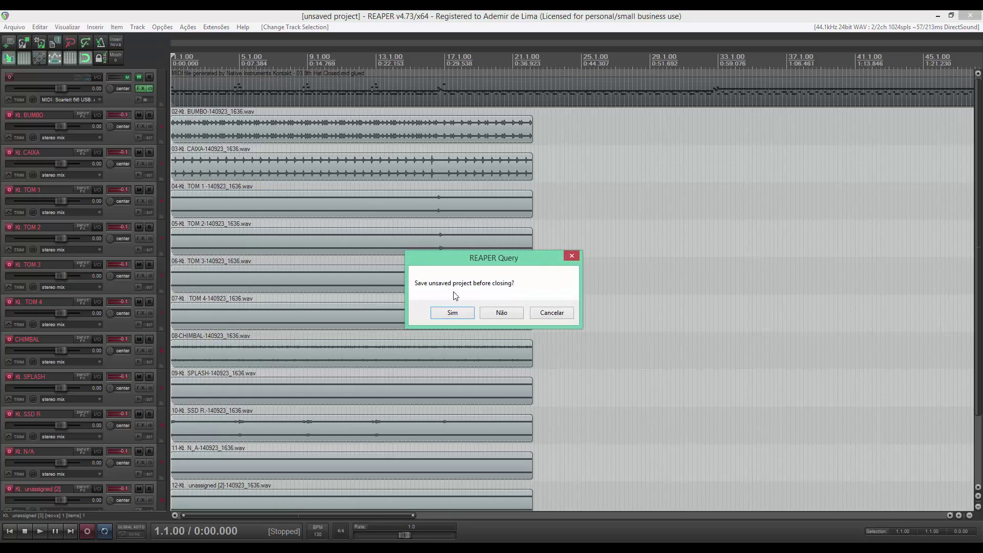
left_click(453, 313)
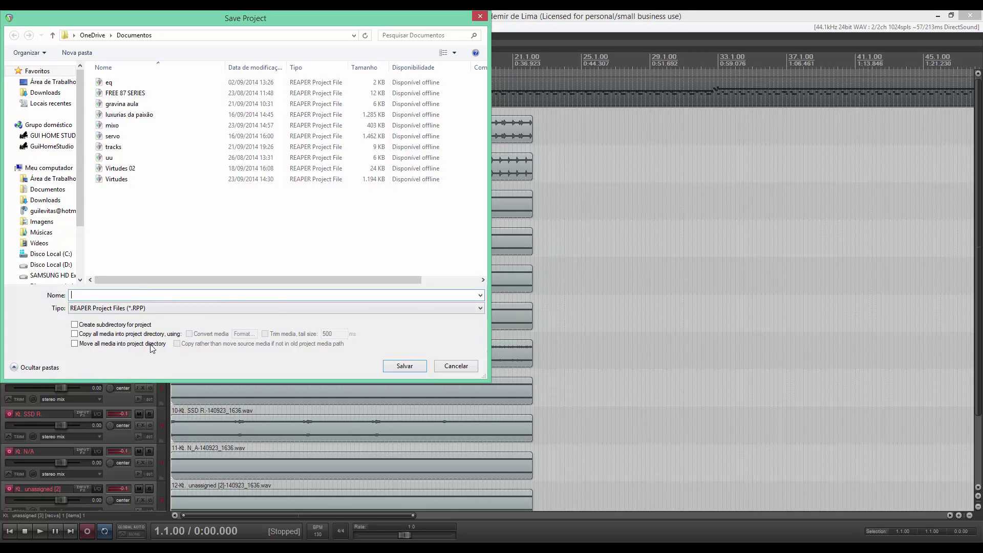
type("GUI DRUMS")
left_click(404, 366)
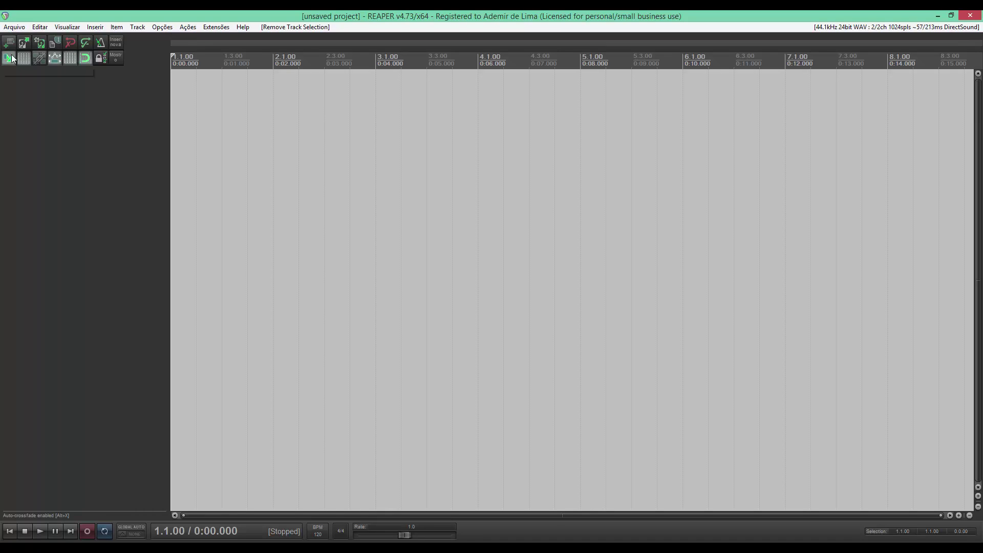
Step: Insert the tracks from the BATERIA SLATE DRUMS track template into the empty project
right_click(57, 80)
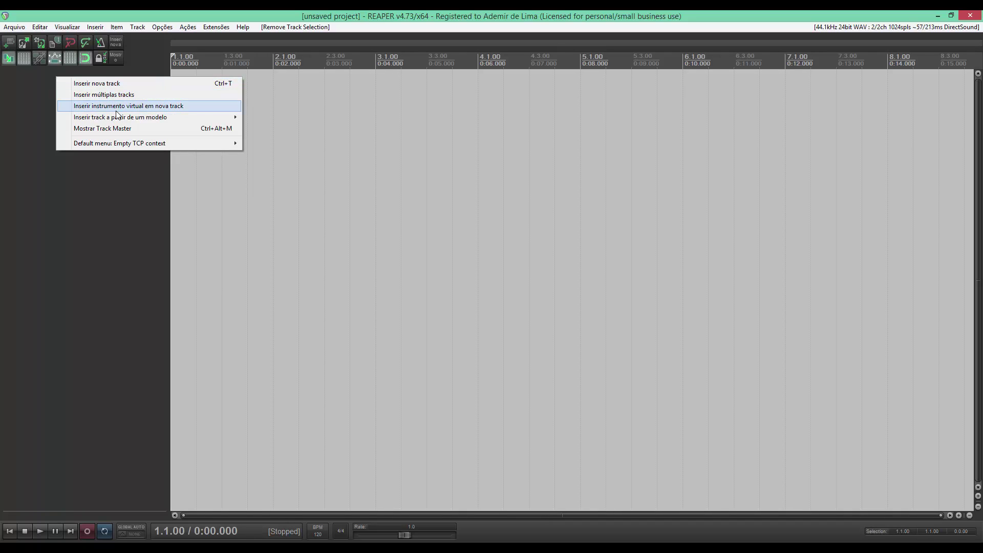
mouse_move(115, 120)
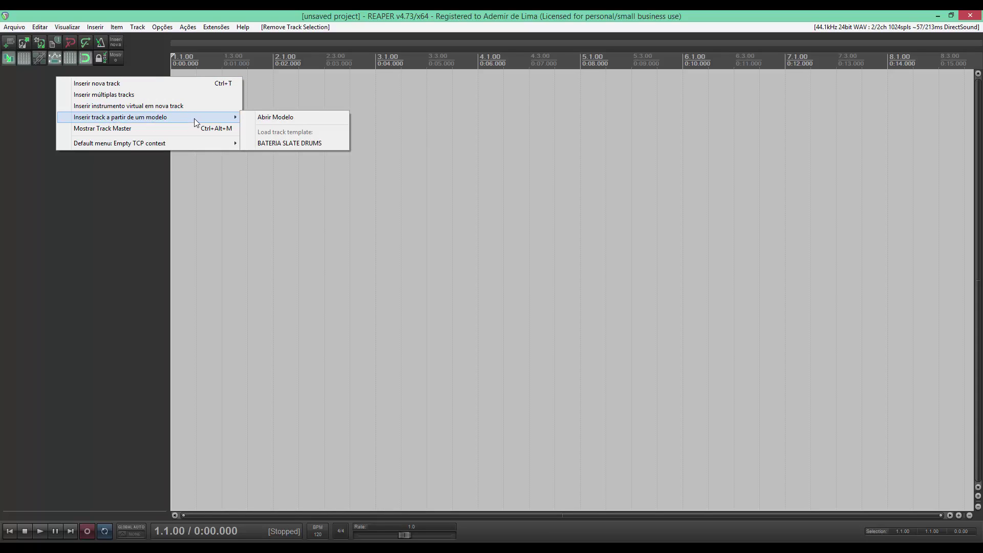
left_click(278, 119)
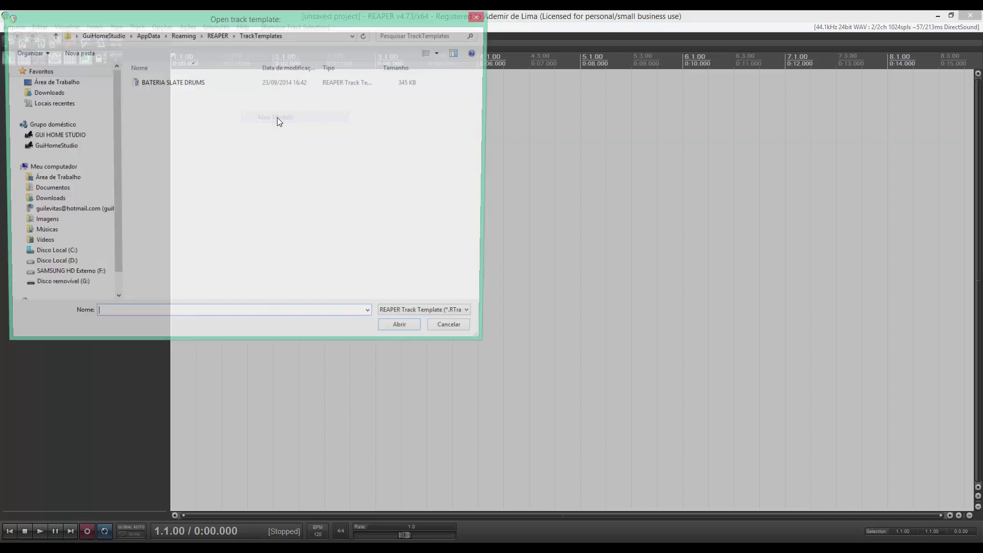
left_click(173, 85)
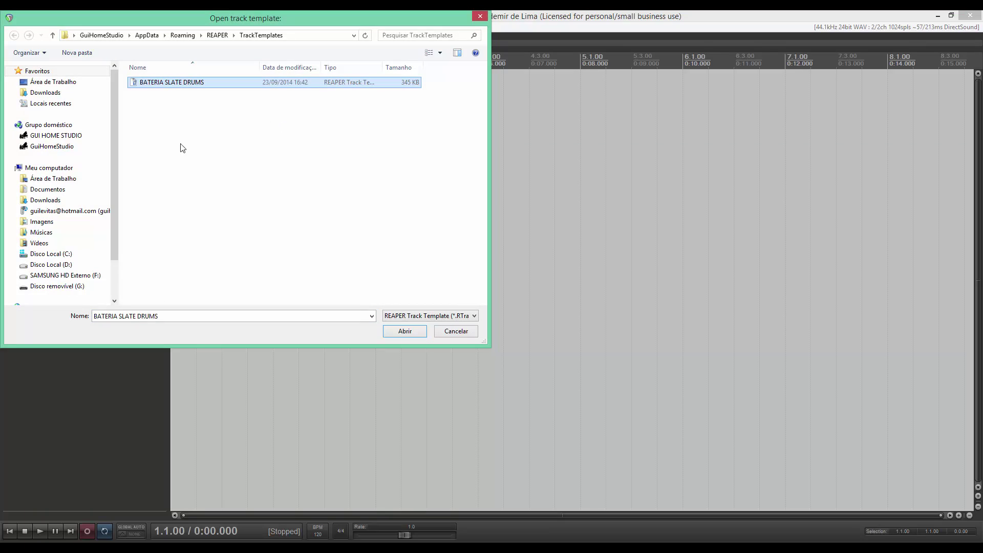
left_click(407, 331)
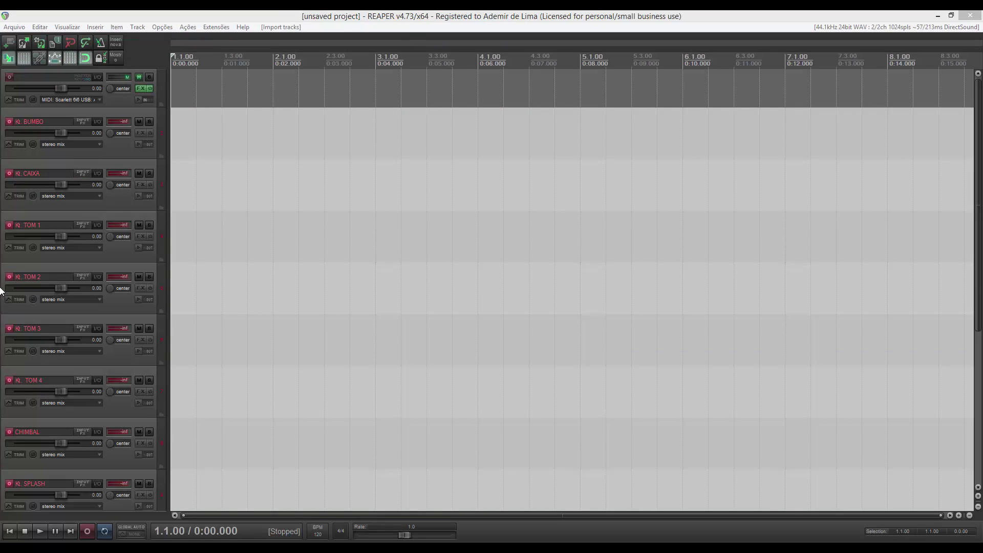
Step: Open the Kontakt 5 FX window of the first track, move it clear of the track controls, and unmute the track
left_click(140, 88)
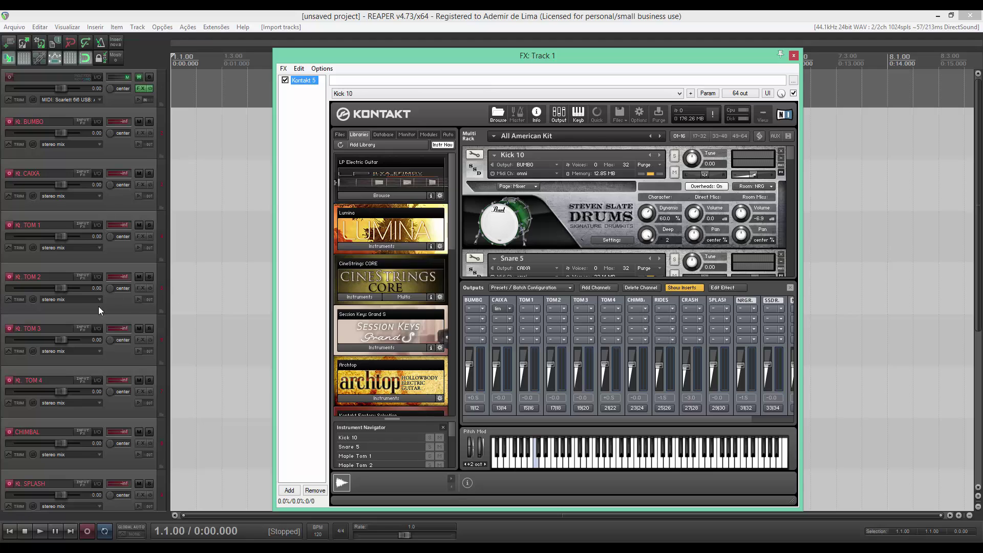
left_click_drag(360, 57, 429, 117)
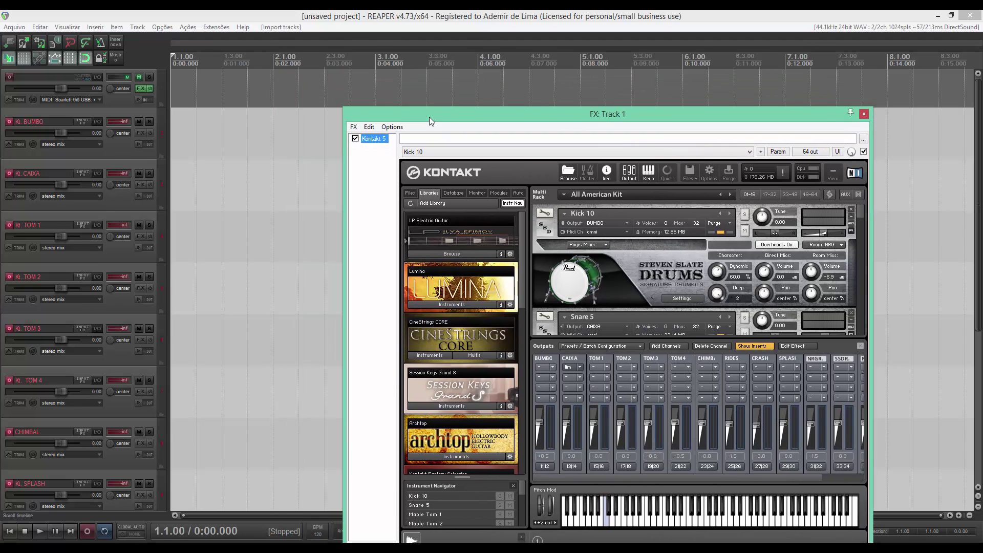
left_click(139, 78)
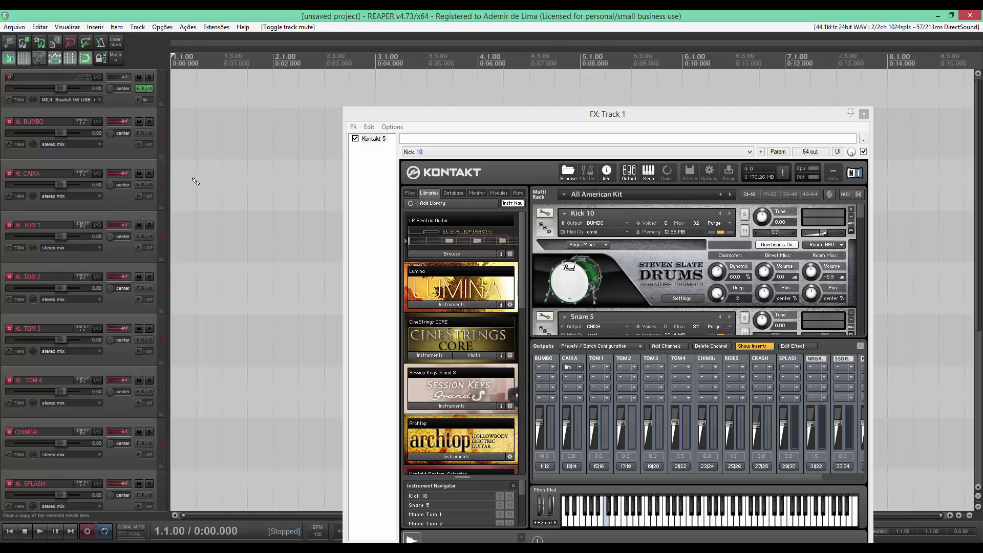
Step: Draw a MIDI item about one and a half bars long at the start of the first track and open it in the MIDI editor
left_click_drag(203, 97, 325, 89)
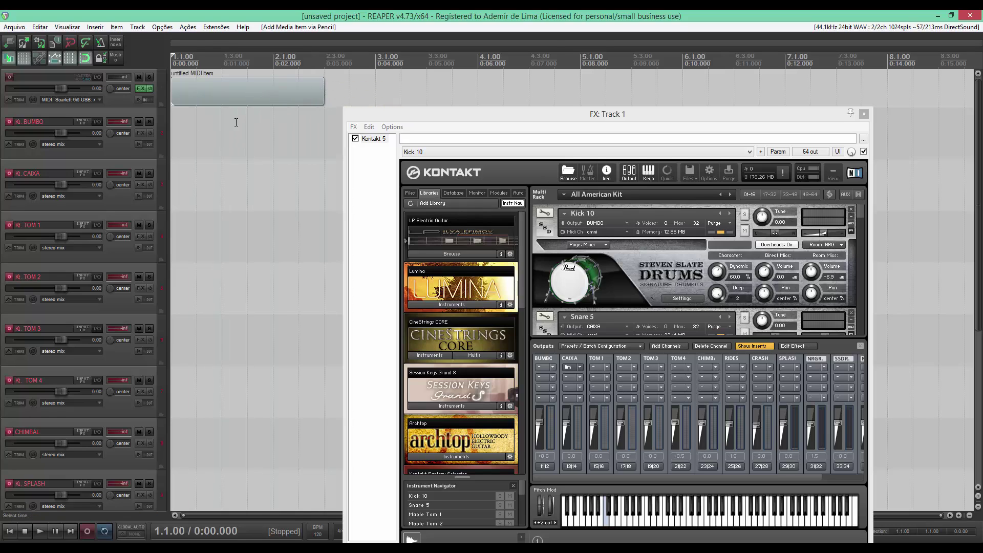
double_click(235, 87)
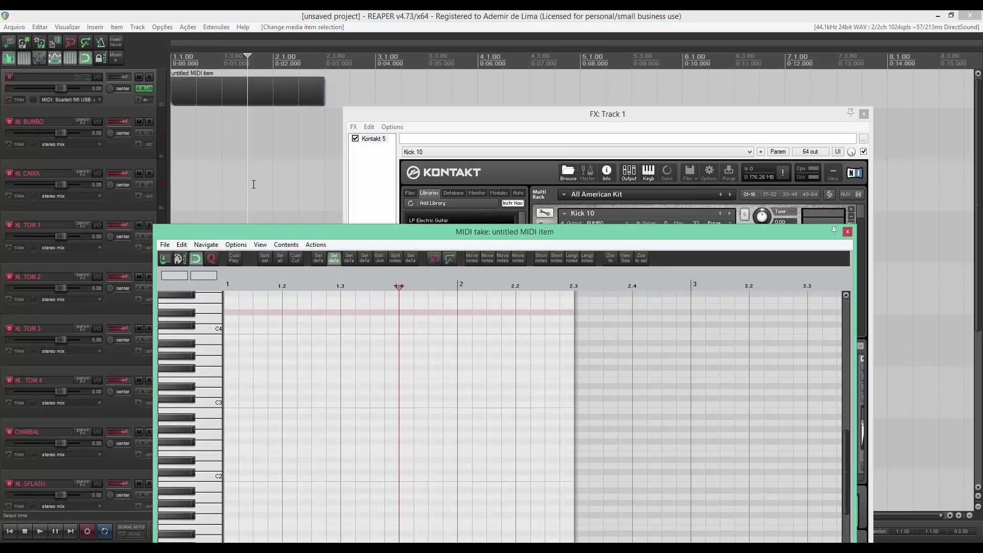
left_click_drag(241, 229, 502, 80)
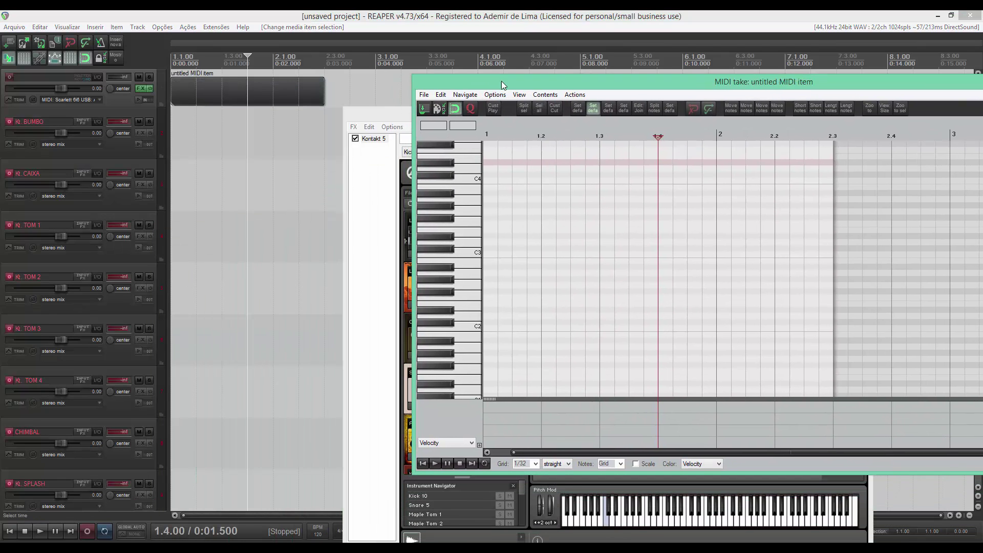
Step: Audition drum notes between D#2 and B2 on the MIDI editor's keyboard to check which track meters respond
left_click(474, 328)
left_click(474, 328)
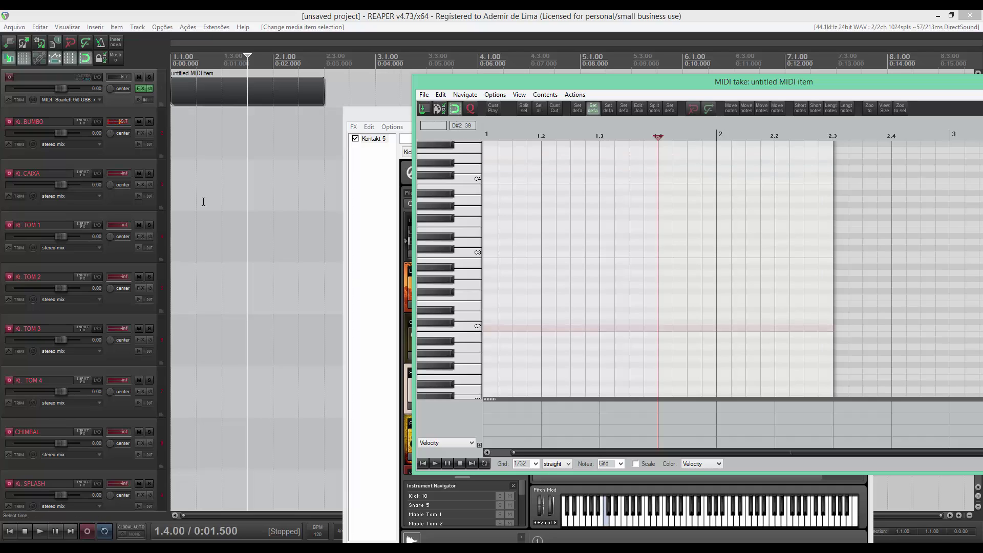
left_click(467, 329)
left_click(469, 308)
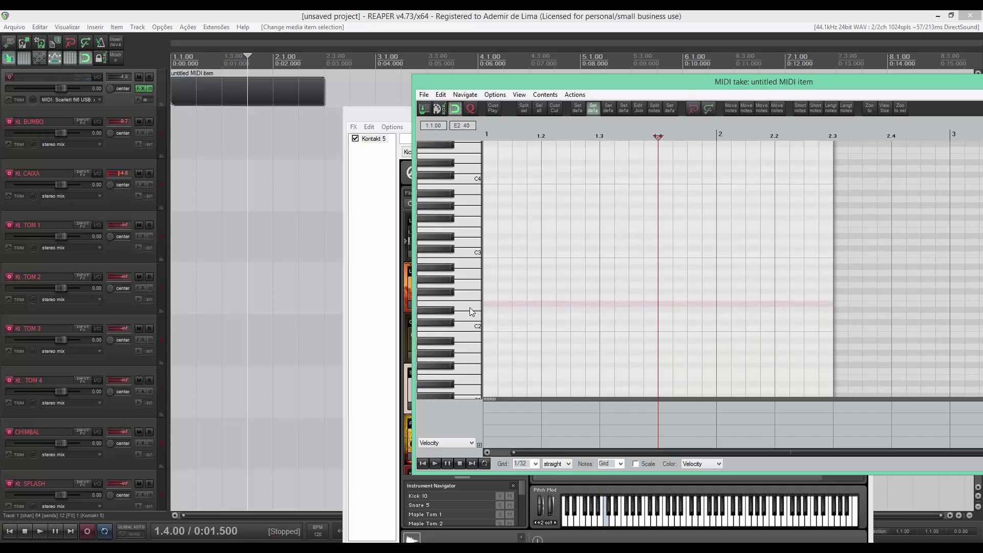
left_click(467, 277)
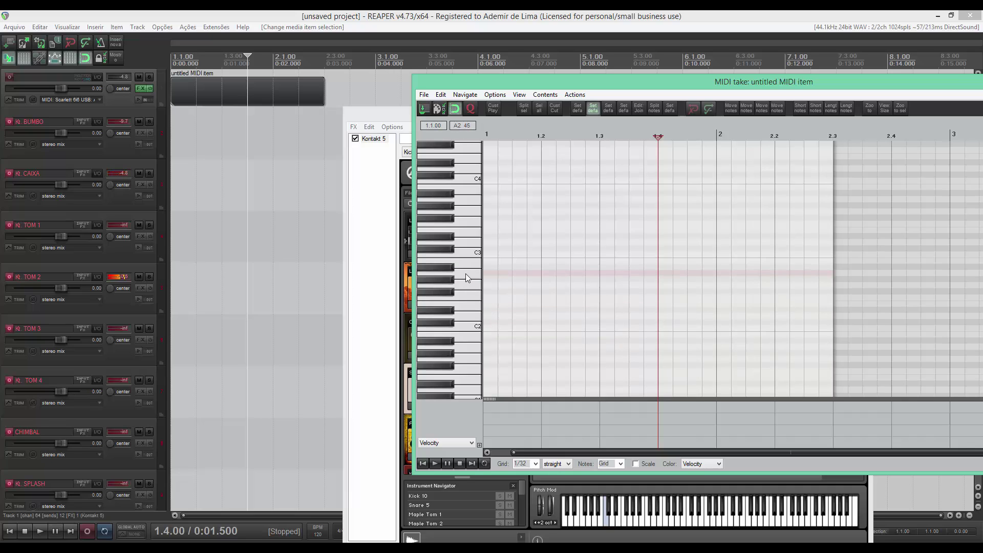
left_click(466, 262)
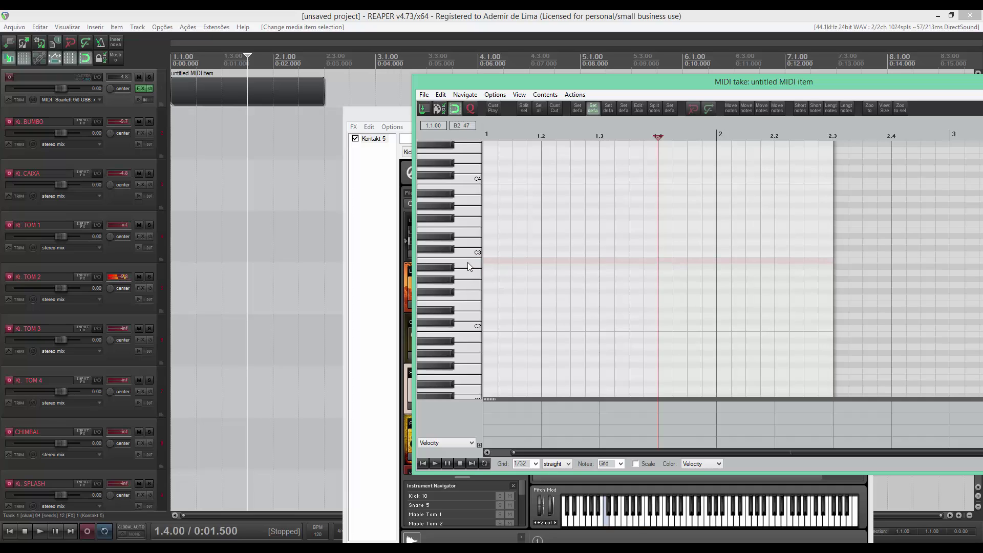
left_click(442, 291)
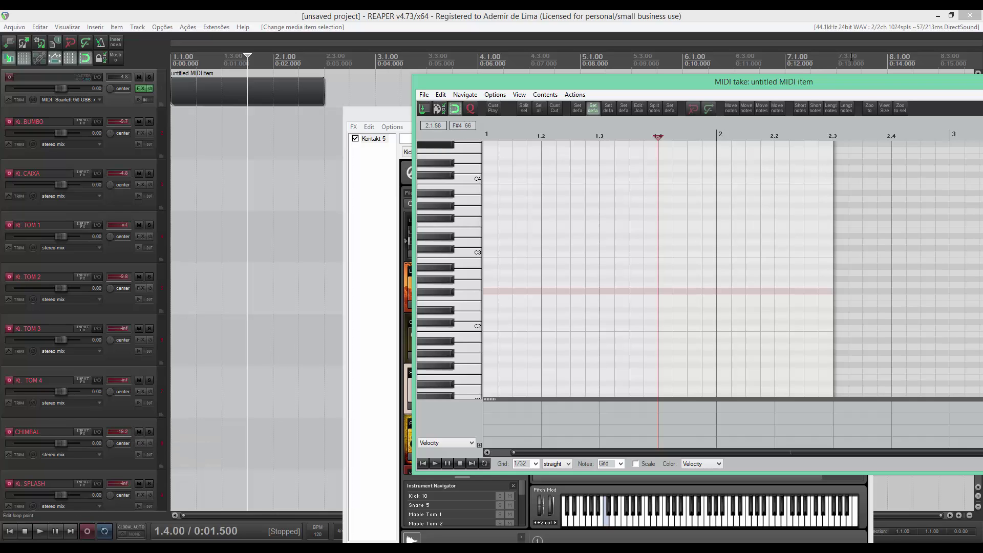
Step: Close the MIDI editor and the Kontakt FX window, and return the edit cursor to the project start
left_click_drag(835, 80, 547, 86)
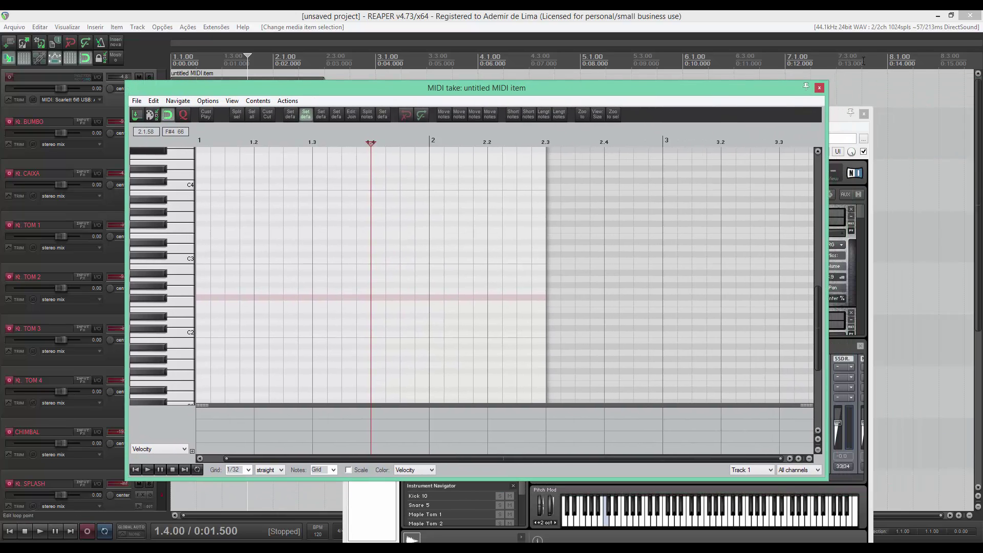
left_click(820, 90)
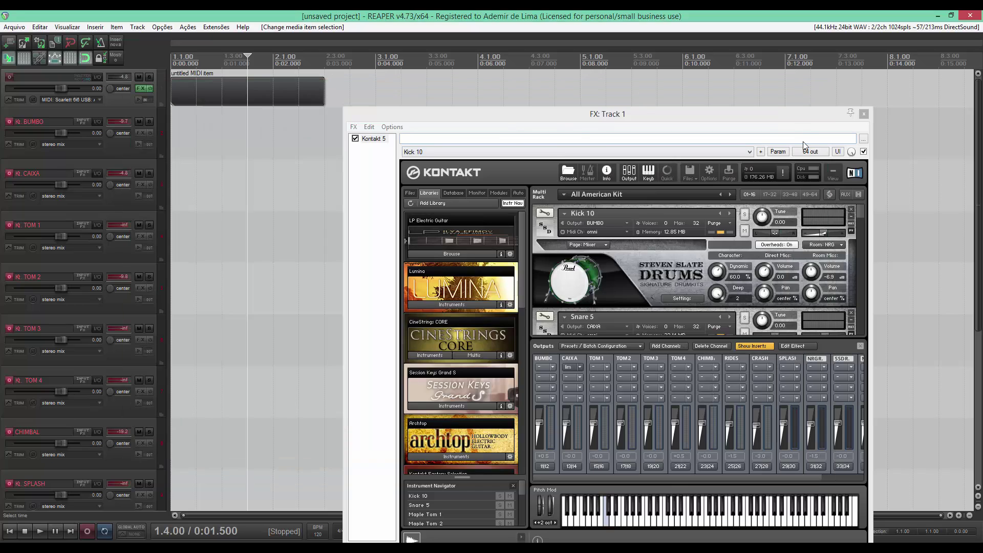
left_click(864, 115)
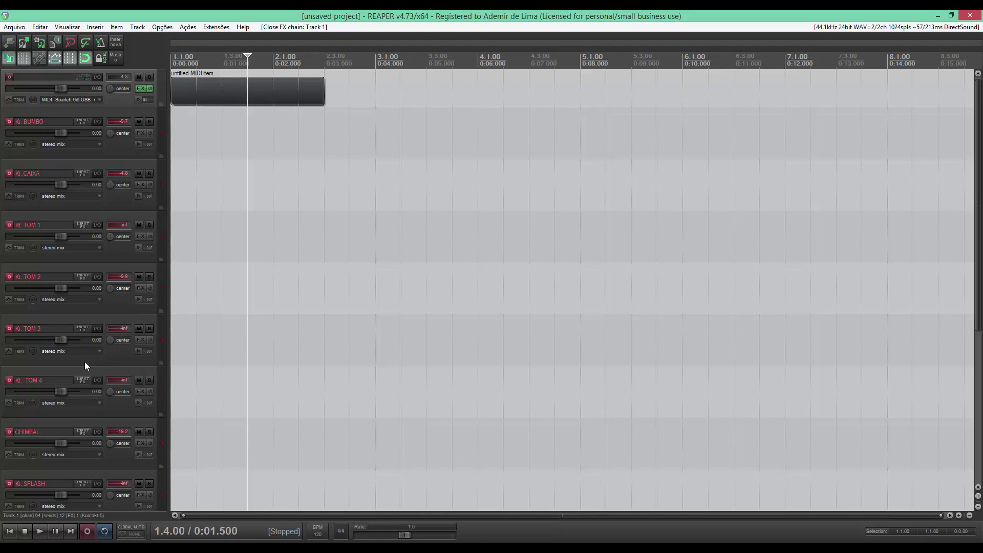
scroll(3, 318, "down", 3)
scroll(1, 347, "down", 2)
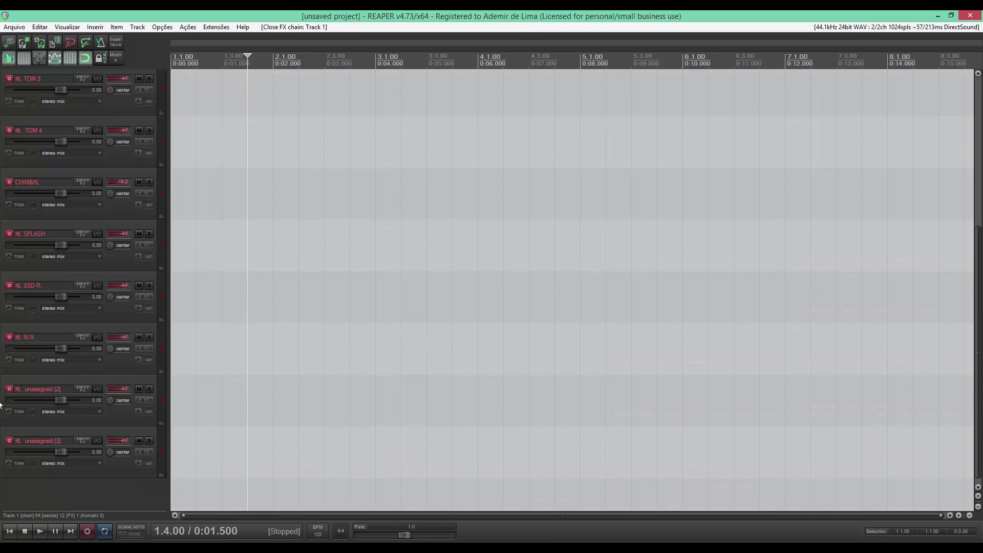
scroll(3, 364, "up", 5)
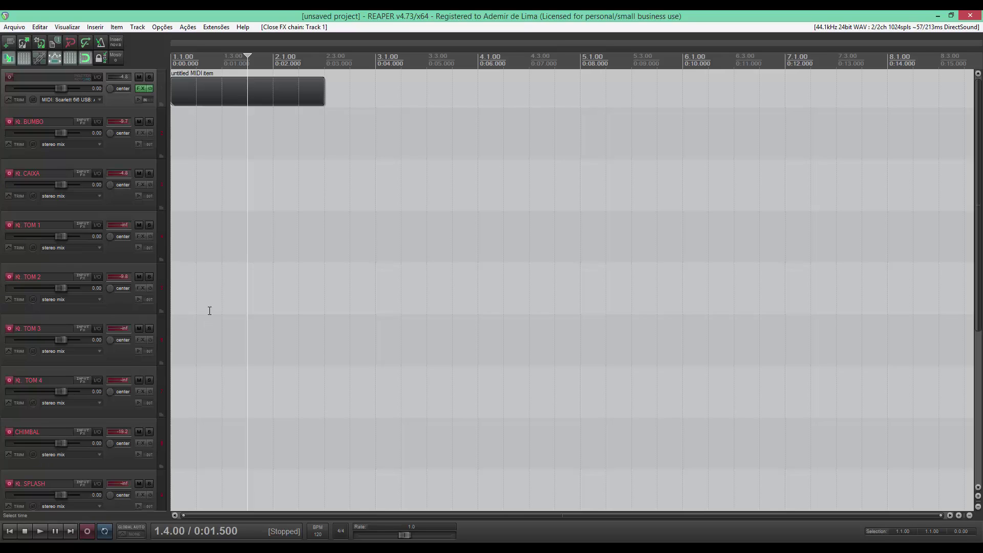
left_click(9, 531)
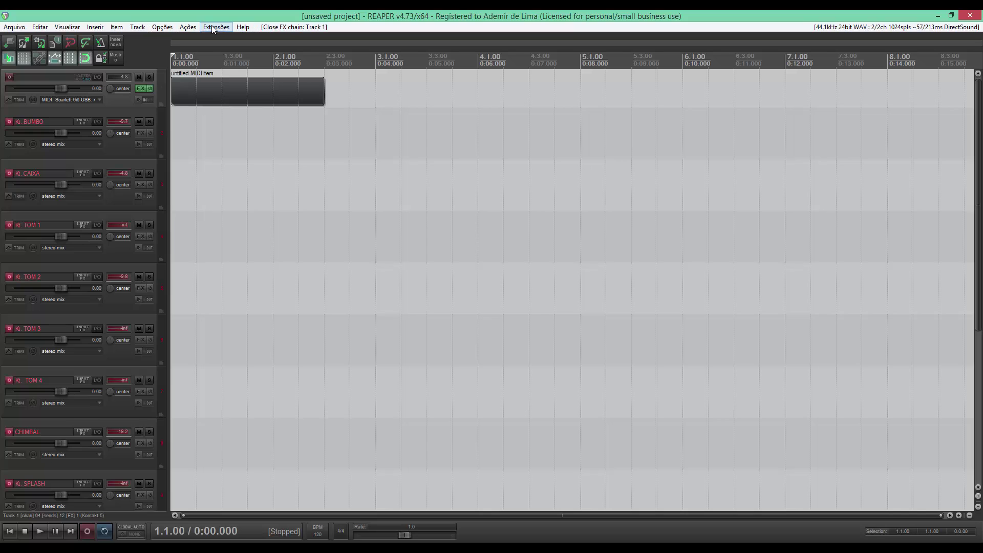
Step: Switch the REAPER theme to Default_3.0 and zoom the timeline in slightly
left_click(163, 26)
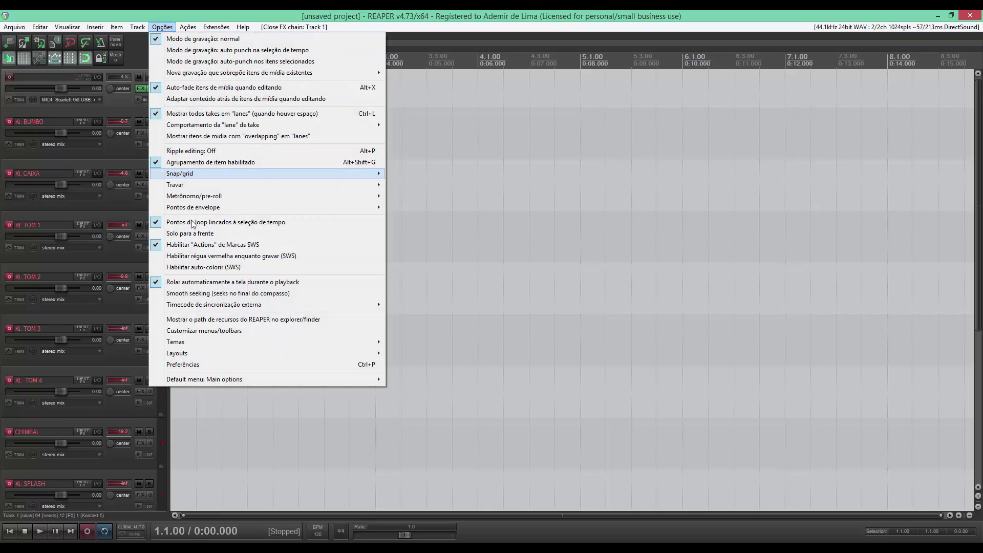
mouse_move(367, 346)
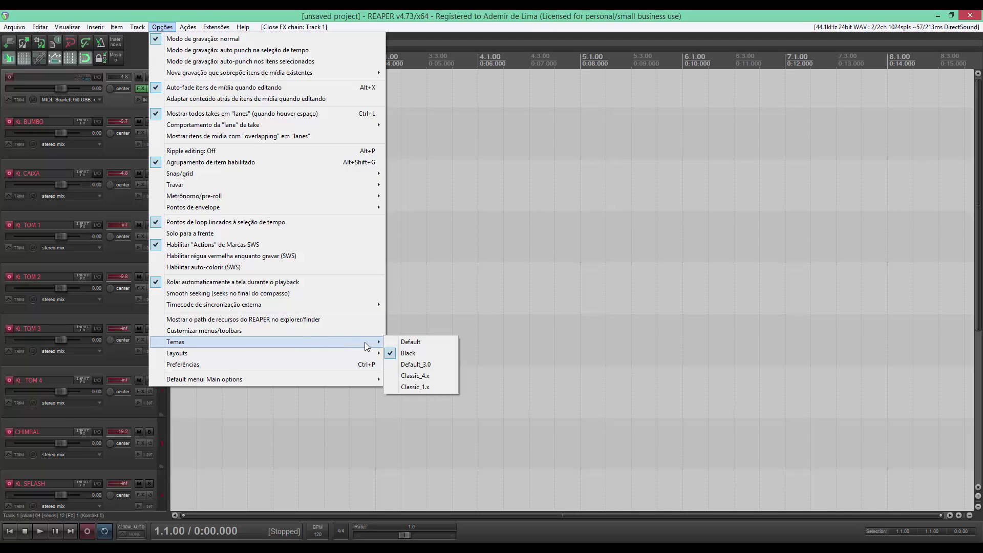
left_click(421, 364)
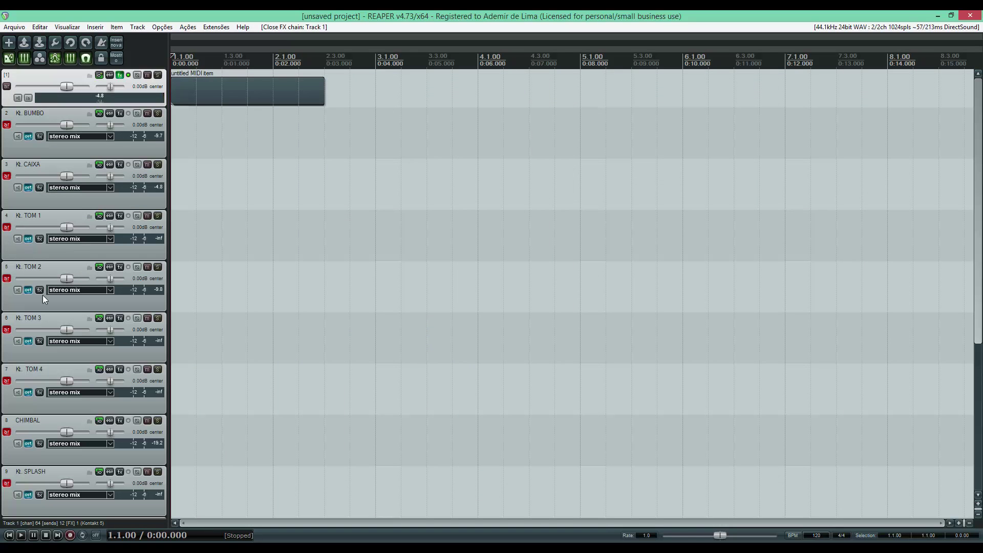
scroll(267, 254, "up", 3)
scroll(267, 256, "down", 3)
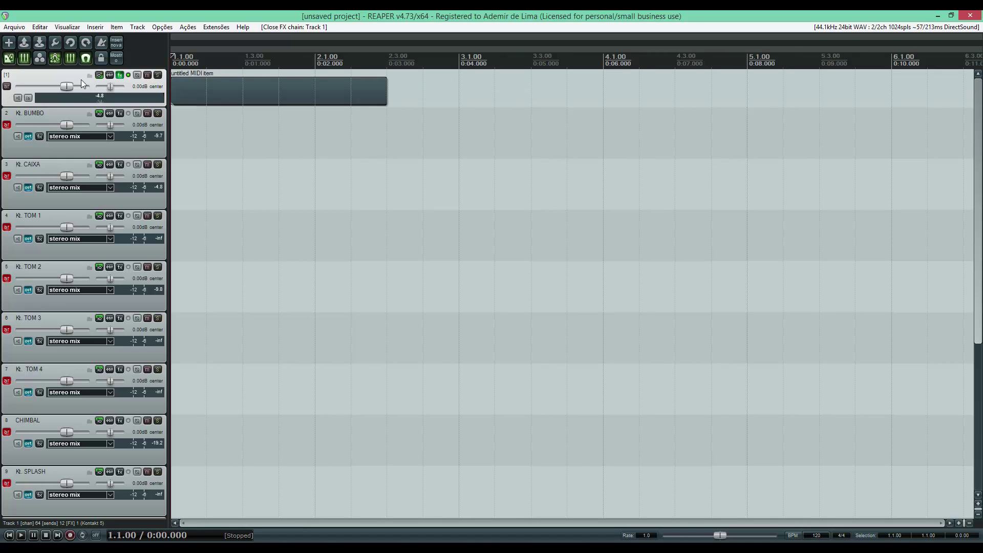